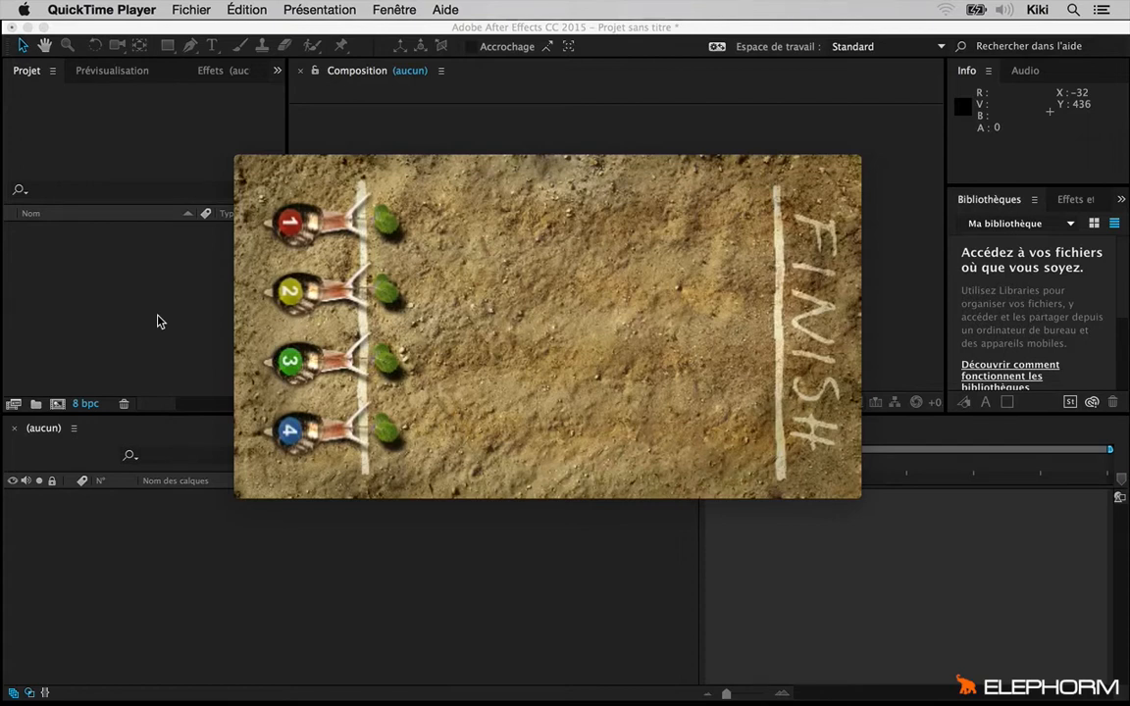
Play the reference video ESCARGOTS (converti).mov several times to study how the four snails move during the race.
mouse_move(333, 304)
left_click_drag(475, 170, 511, 172)
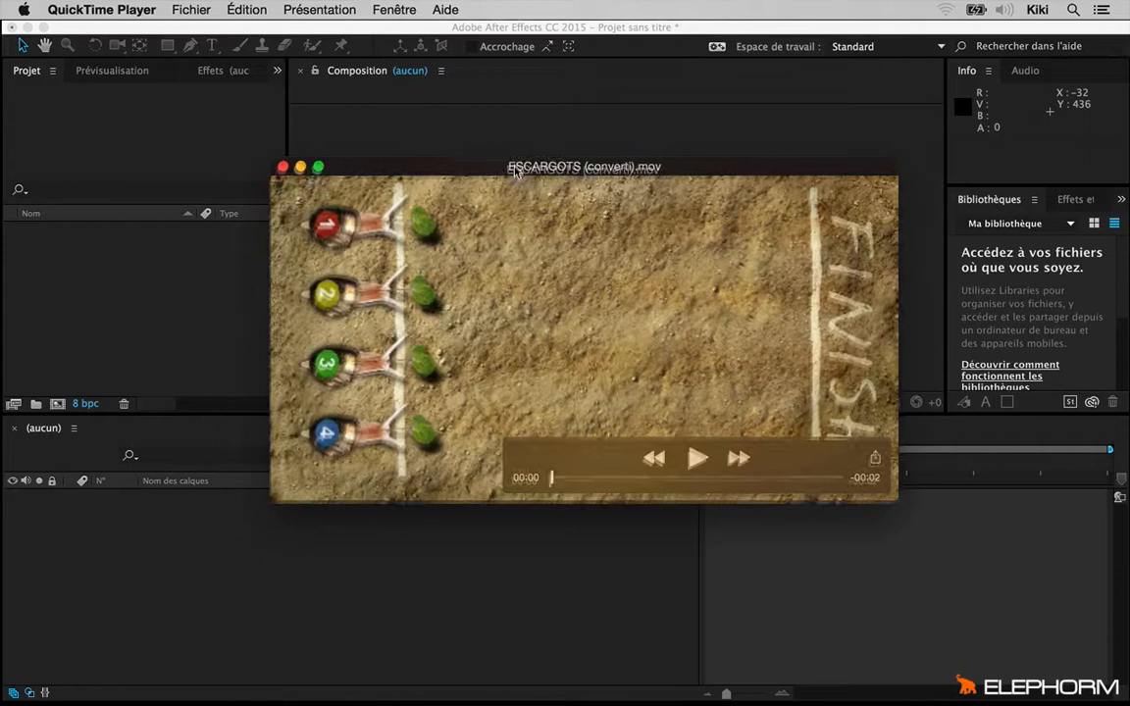
left_click(688, 459)
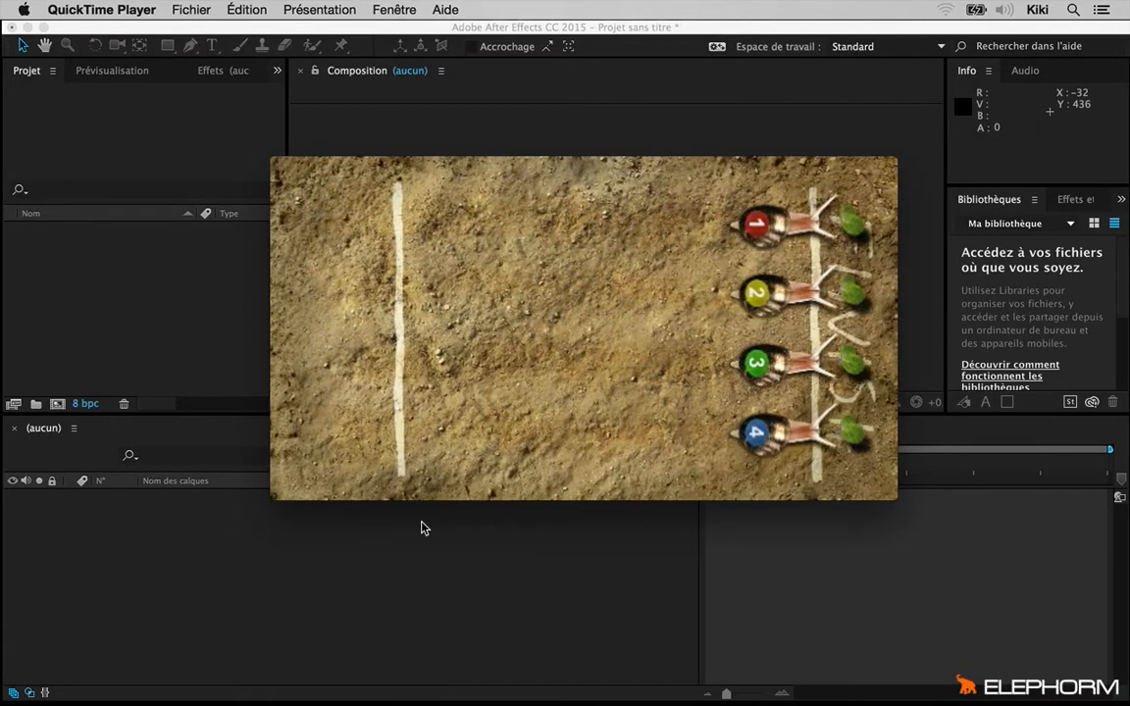
left_click(694, 458)
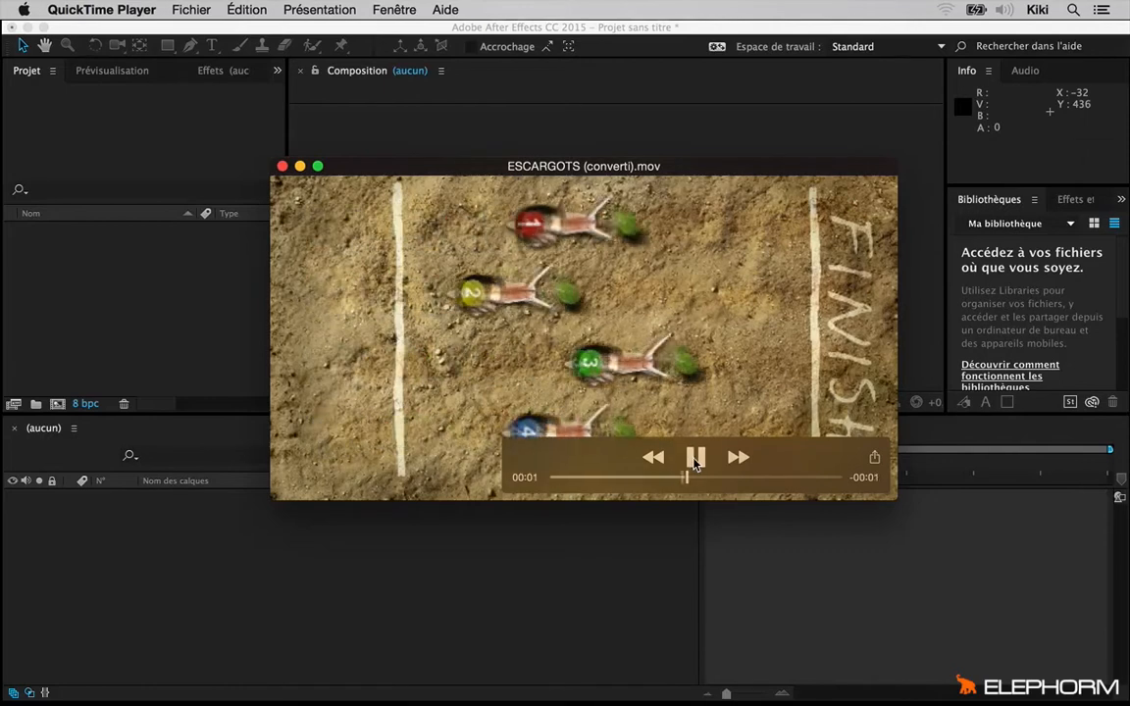
left_click(693, 459)
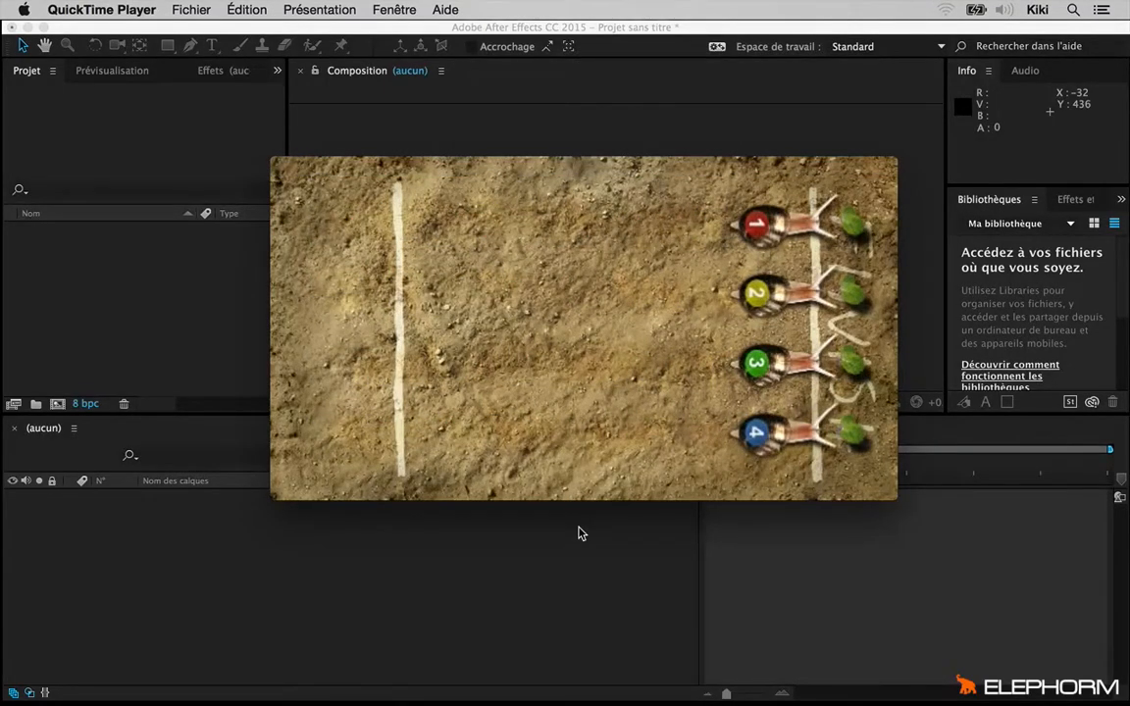
left_click(695, 457)
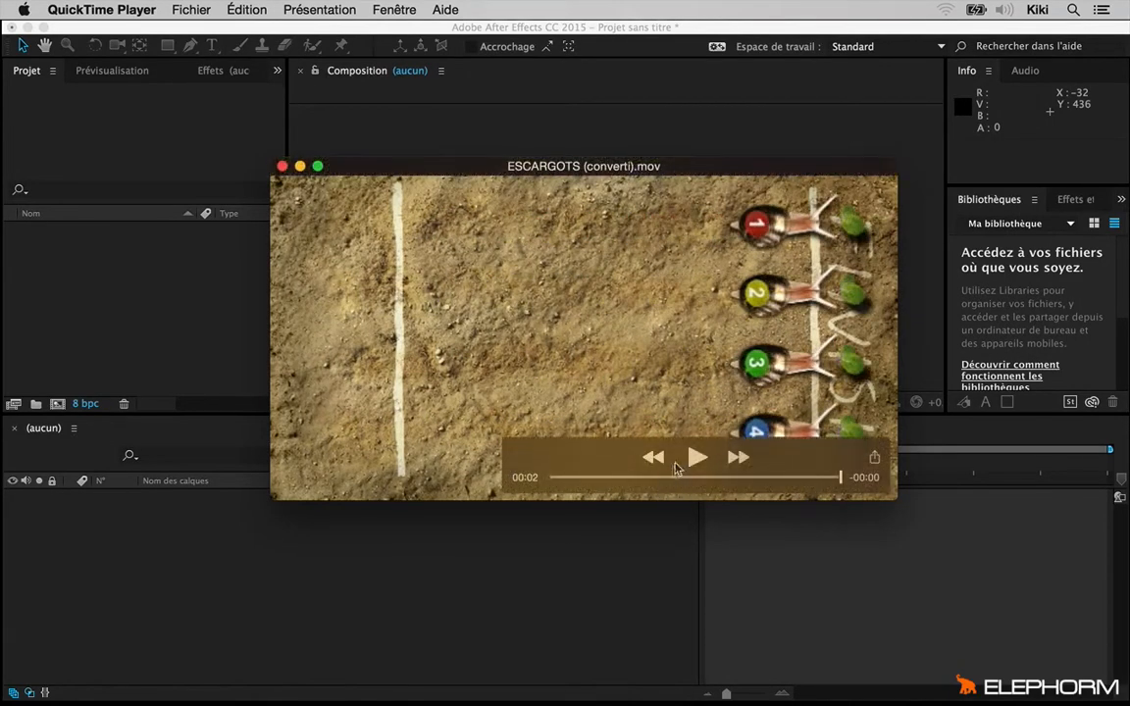
left_click(692, 462)
left_click(690, 462)
left_click_drag(624, 479, 546, 483)
left_click(696, 457)
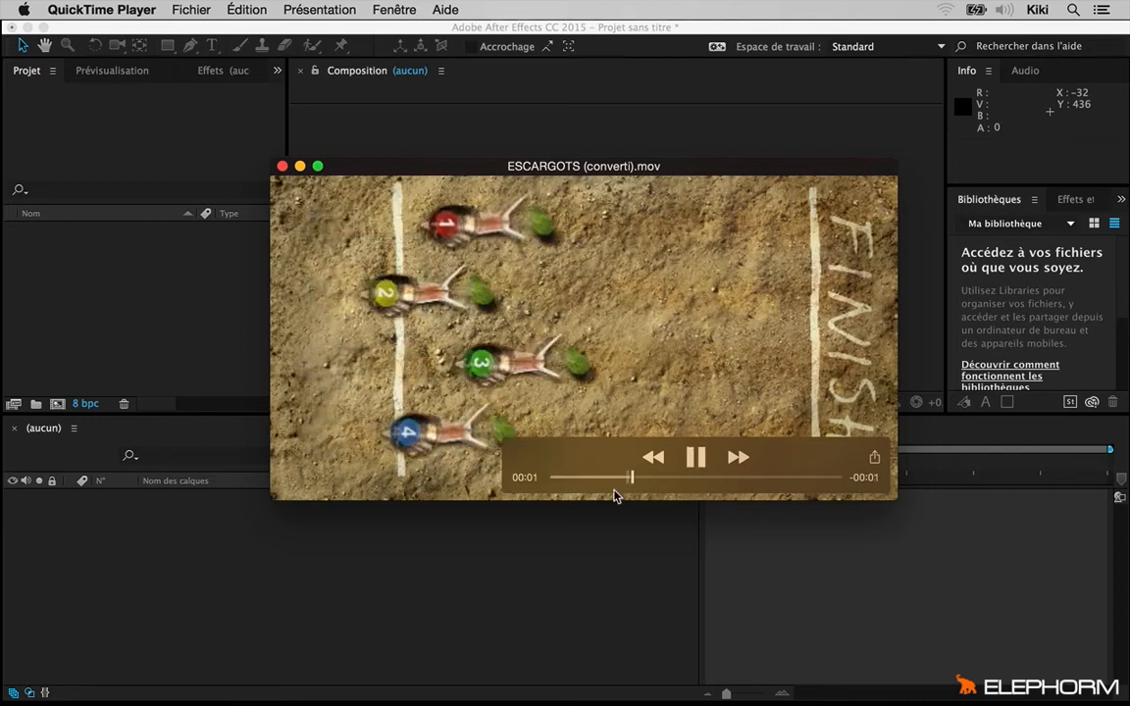
left_click(697, 459)
left_click_drag(604, 479, 486, 491)
left_click(697, 457)
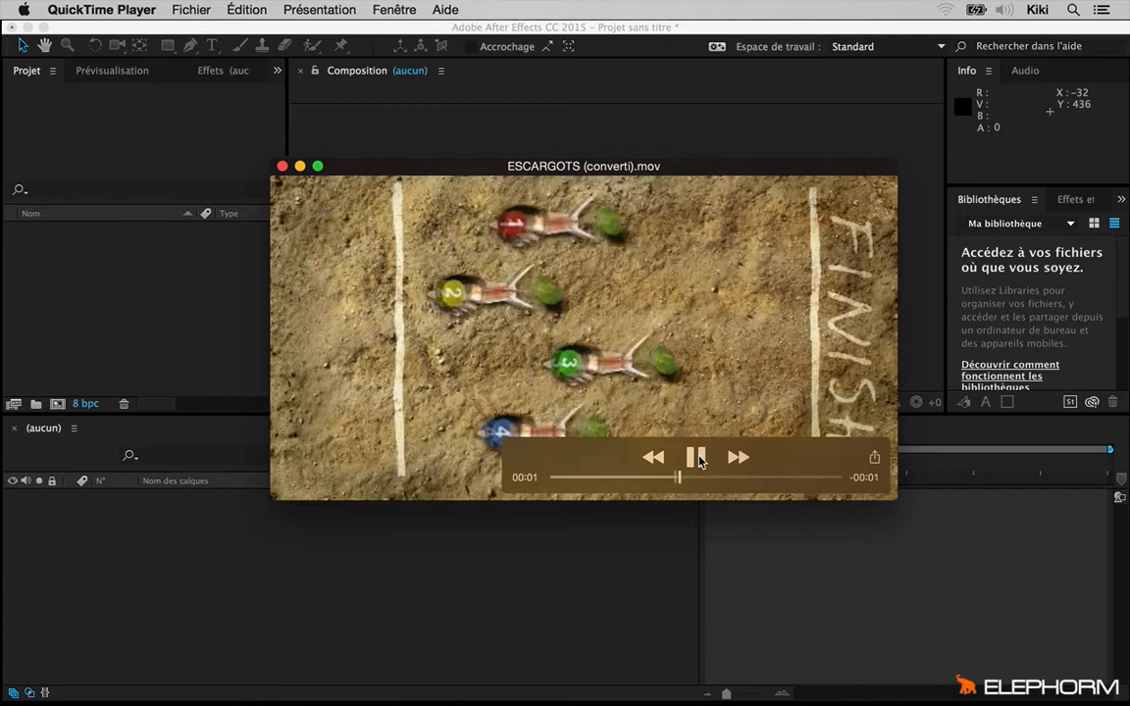
left_click(697, 457)
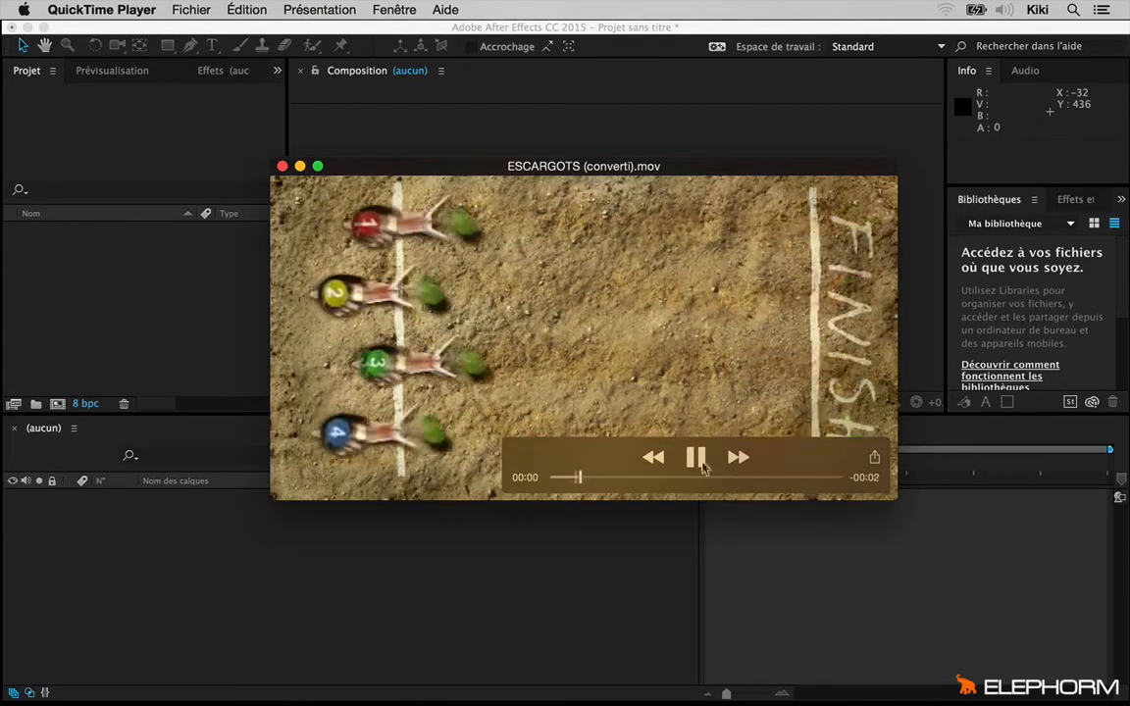
Scrub the reference video to its end and examine the snails' arrival at the finish line.
left_click(703, 457)
left_click_drag(698, 477, 837, 480)
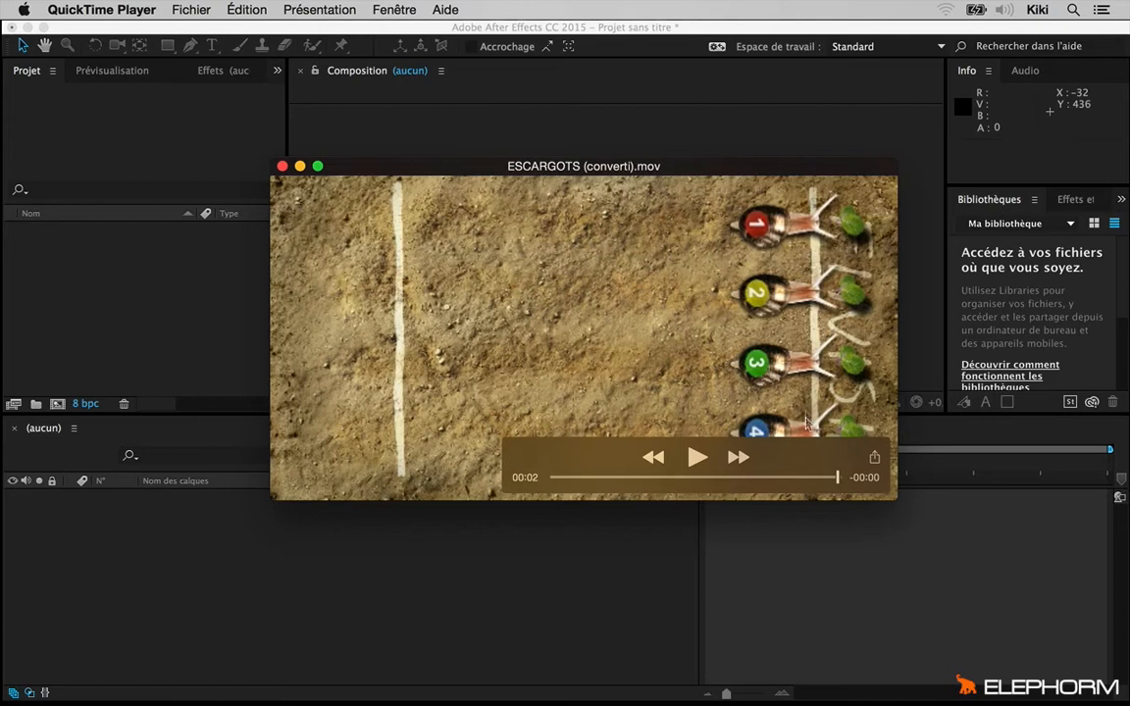
left_click_drag(790, 457, 681, 461)
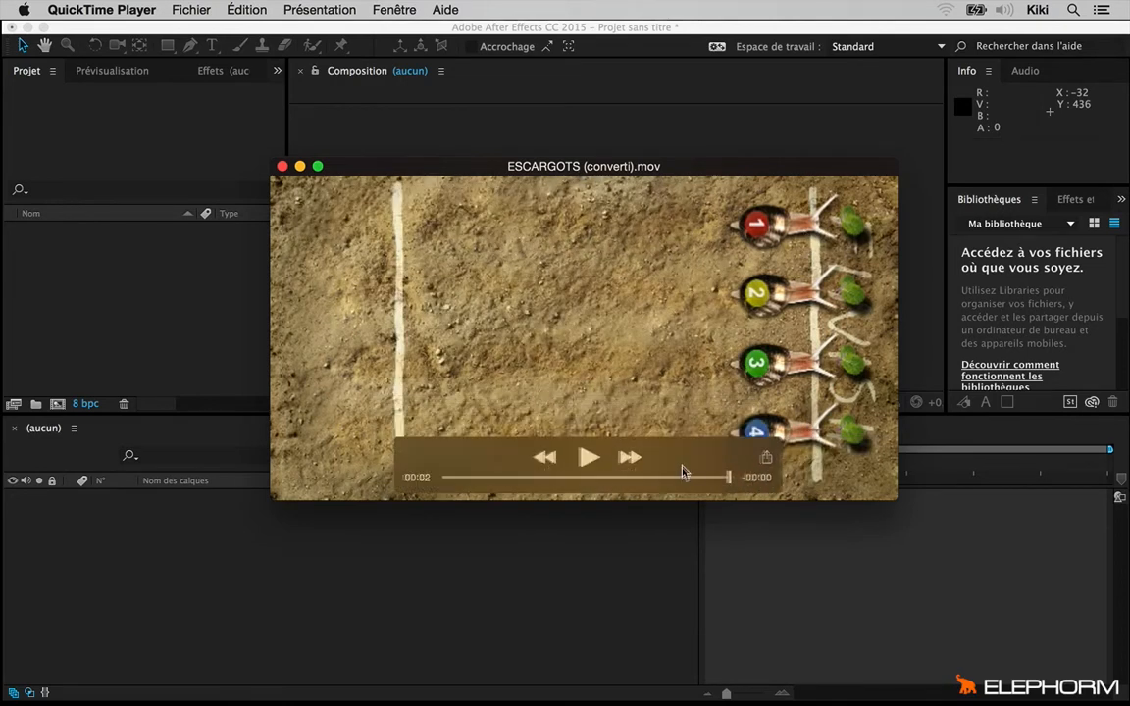
left_click_drag(565, 158, 585, 194)
Switch to After Effects, import ESCARGOTS.psd as "Composition – Conserver les tailles de calque" with editable layer styles, and open the ESCARGOTS composition.
left_click(187, 310)
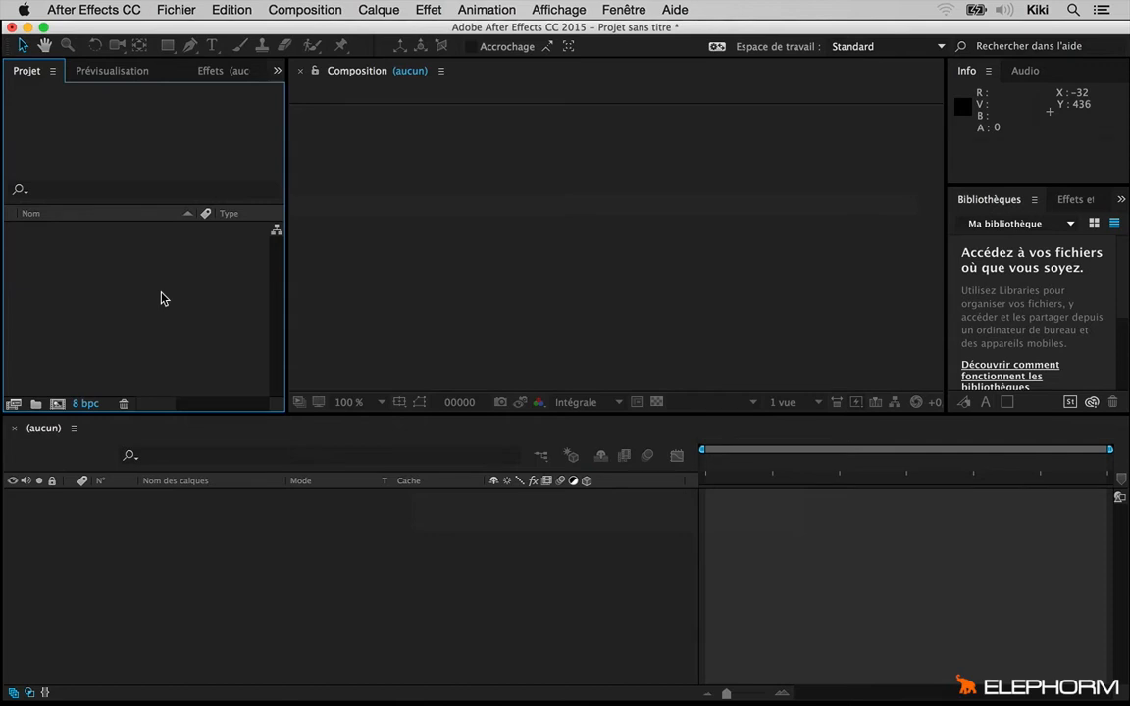
double_click(162, 298)
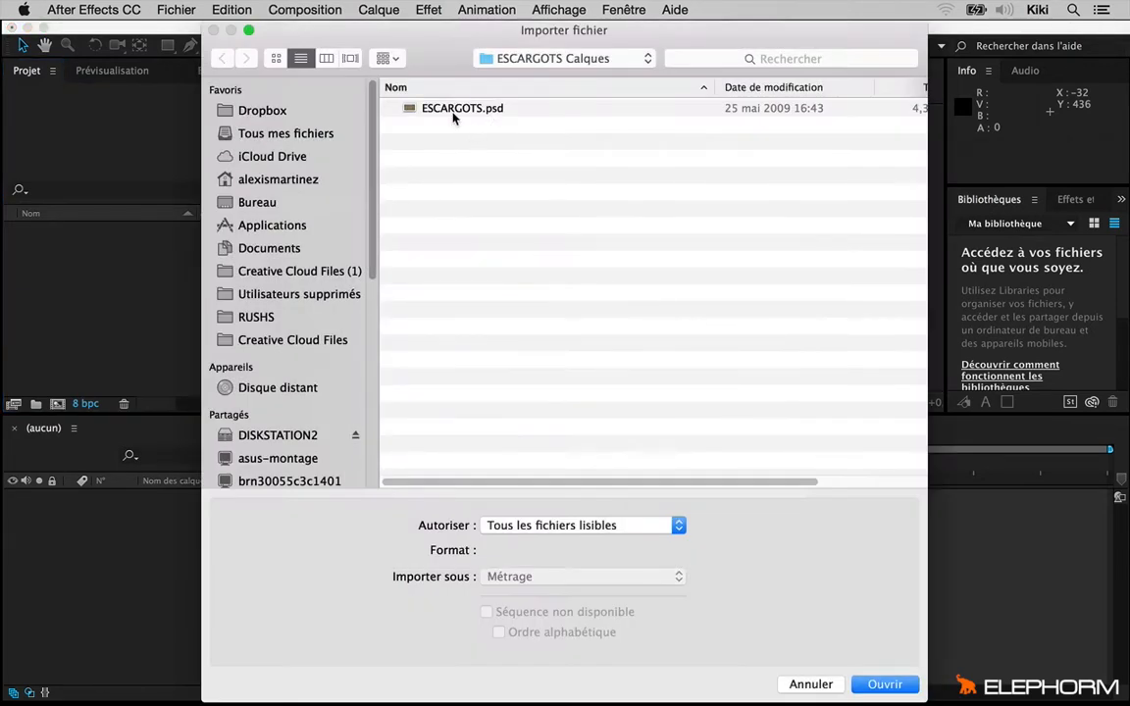
left_click(467, 110)
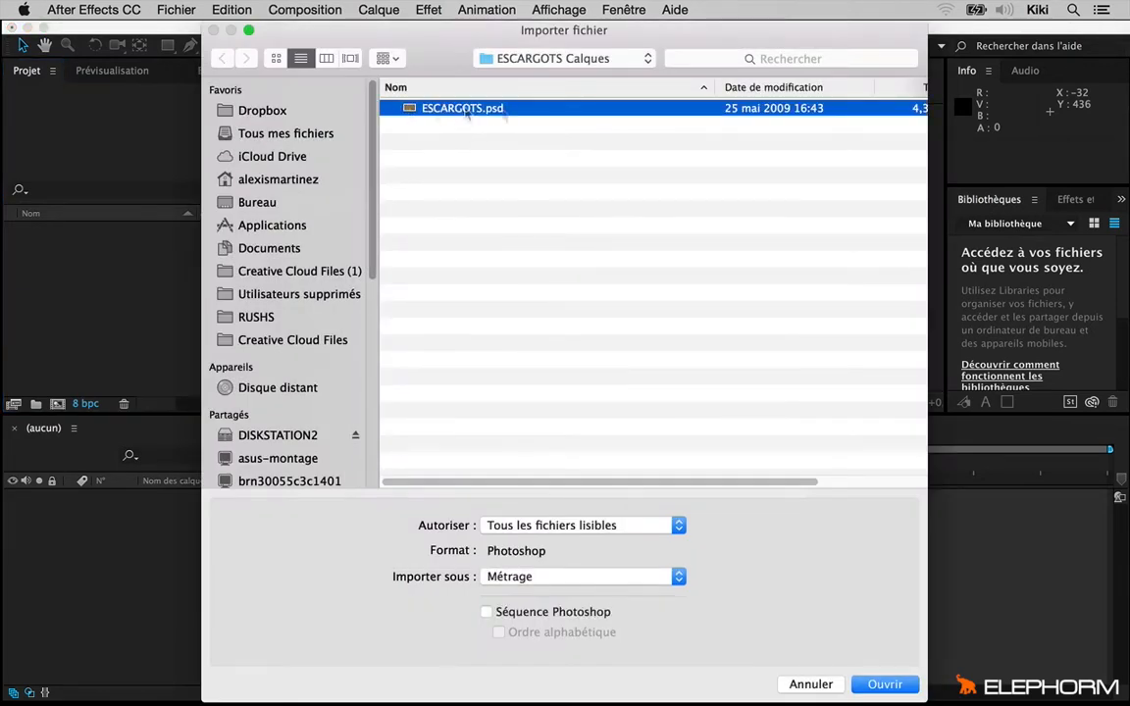
left_click(884, 683)
left_click(636, 169)
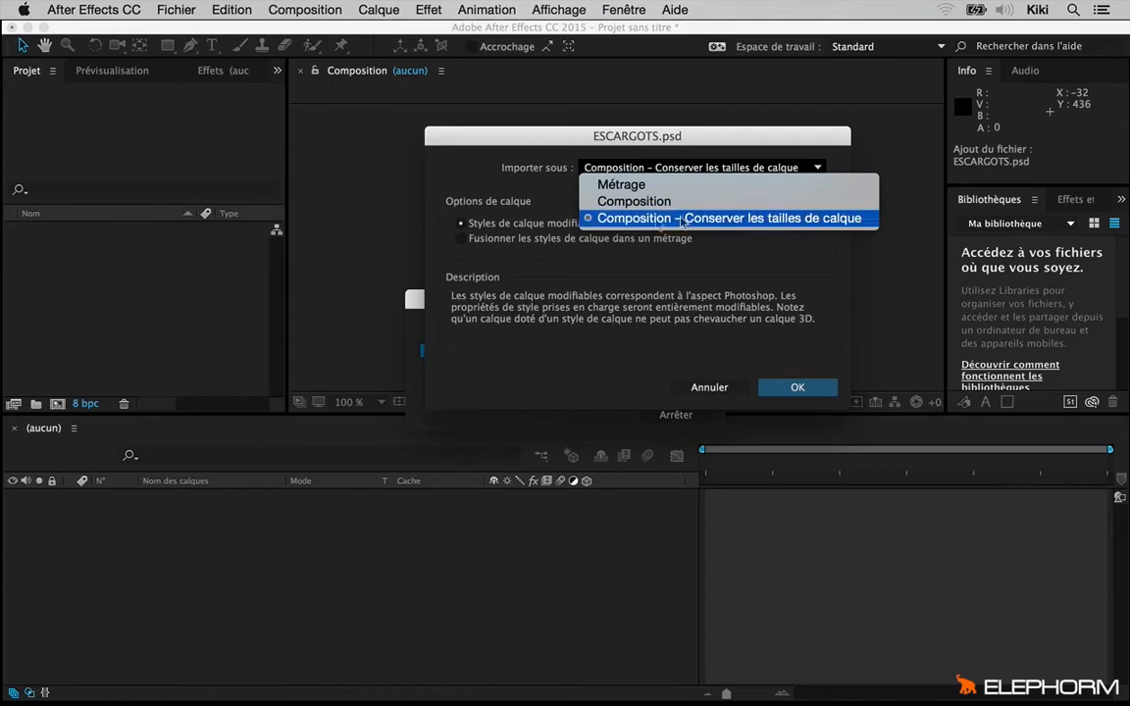
left_click(685, 220)
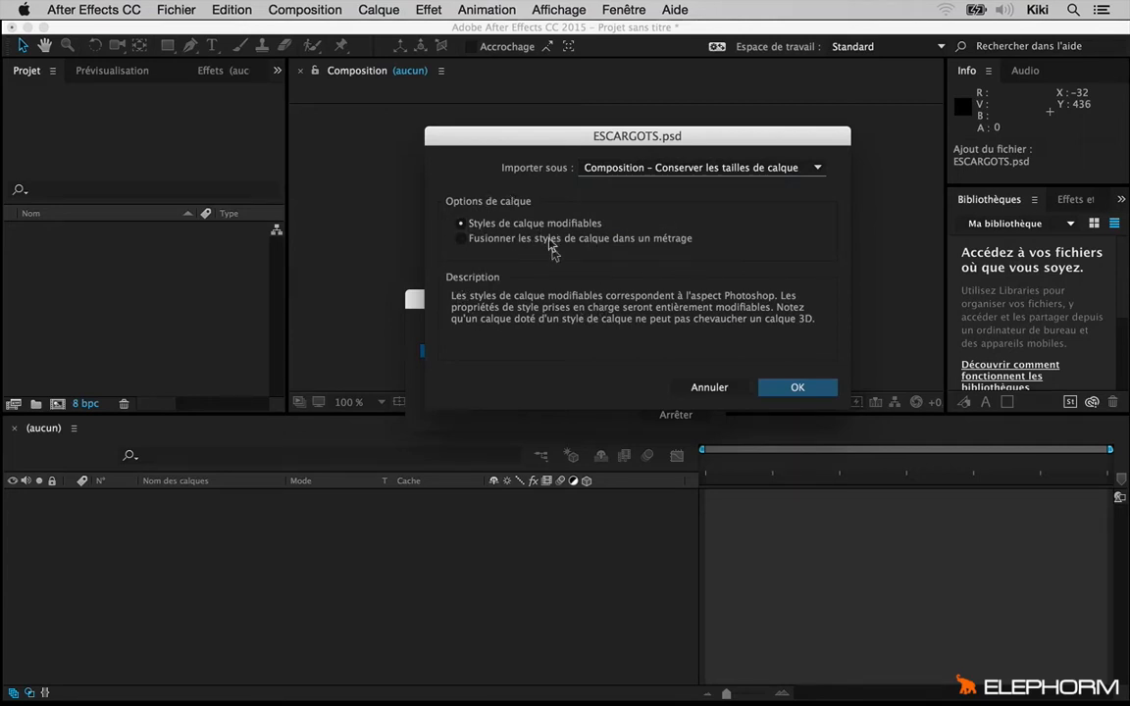
left_click(796, 387)
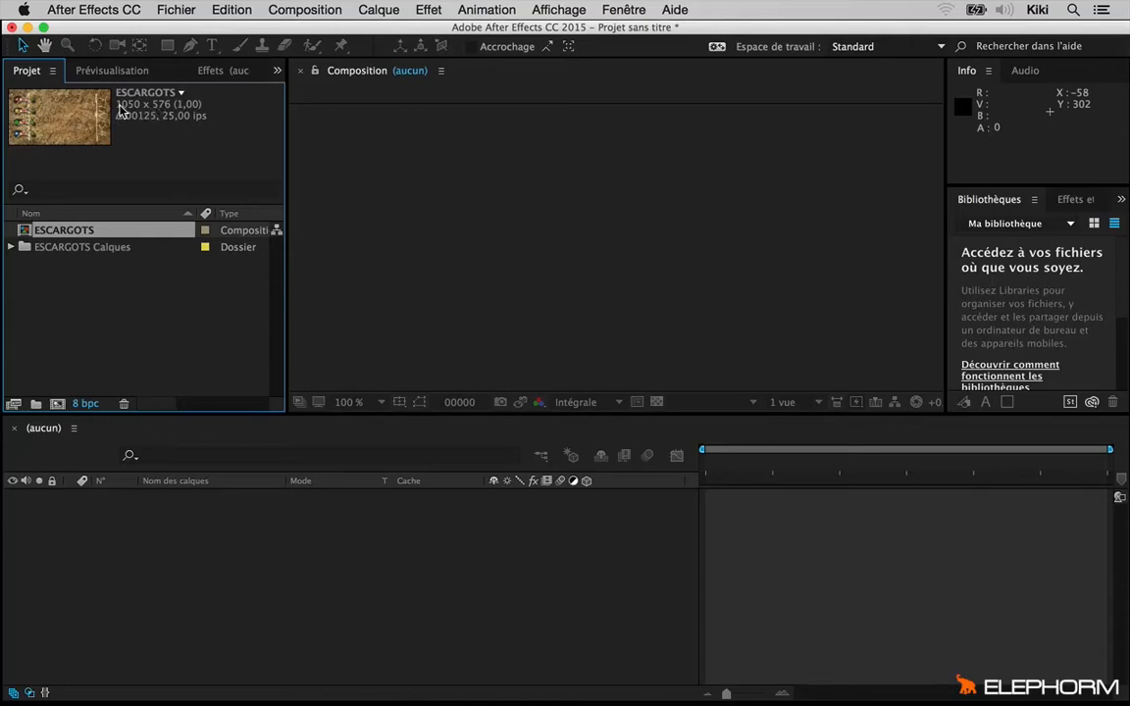
double_click(63, 232)
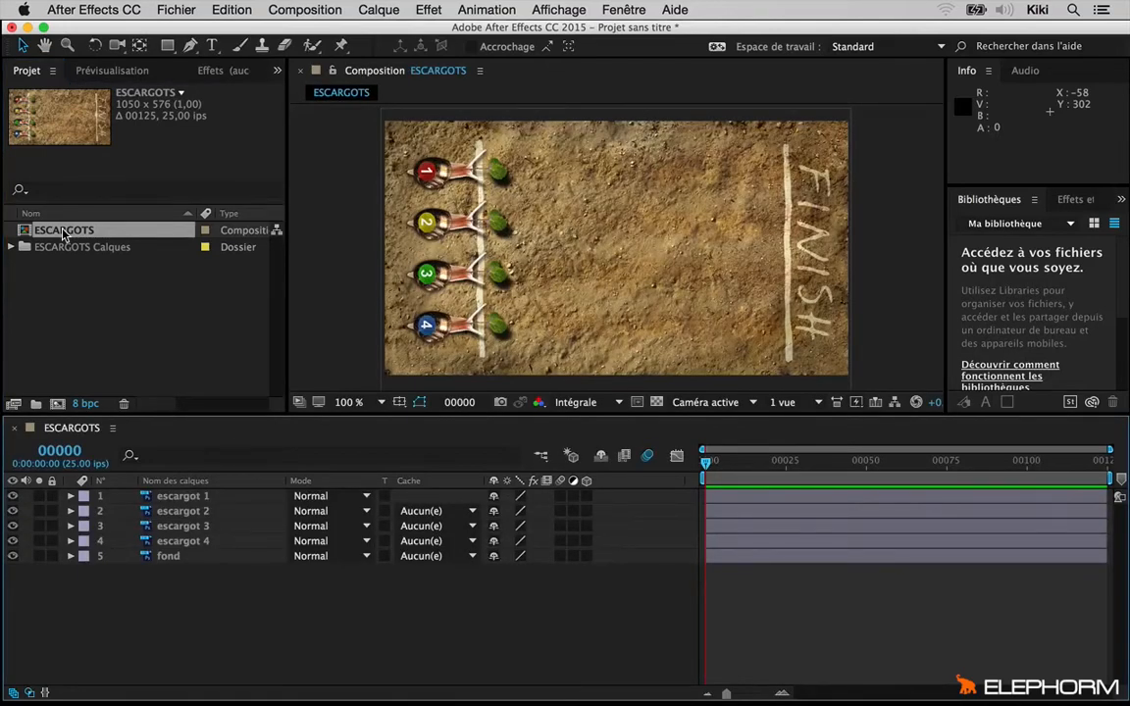
Examine each imported layer in the ESCARGOTS Calques folder, then collapse the folder and select the ESCARGOTS composition.
left_click(90, 280)
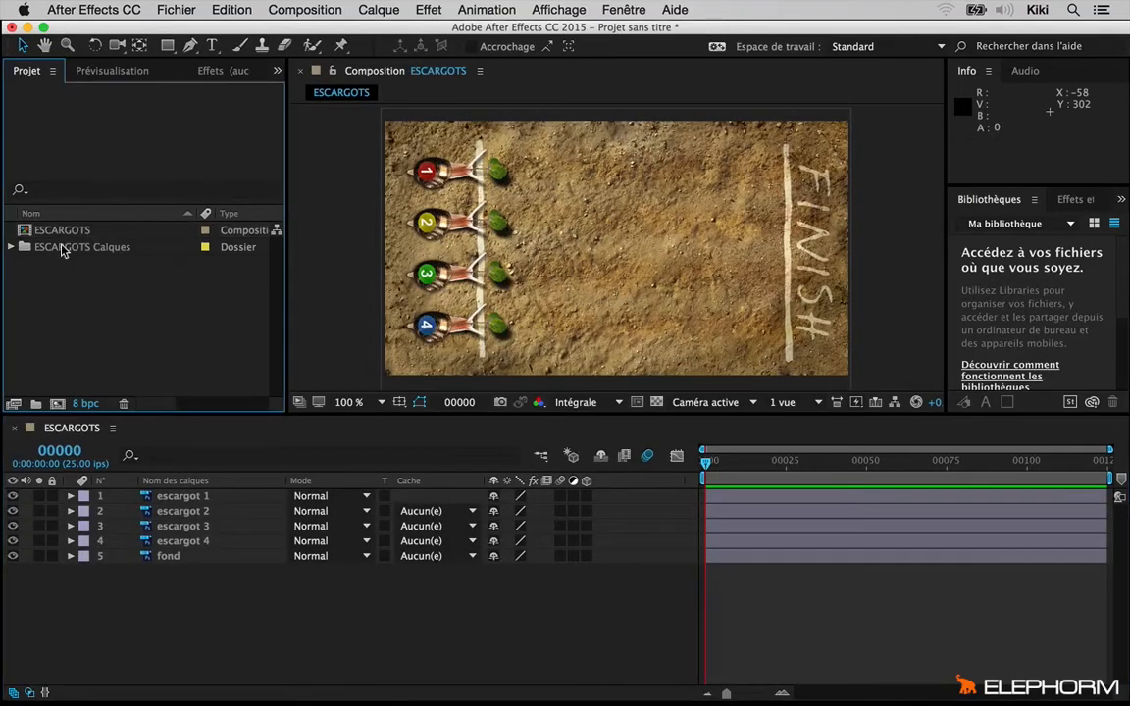
left_click(10, 247)
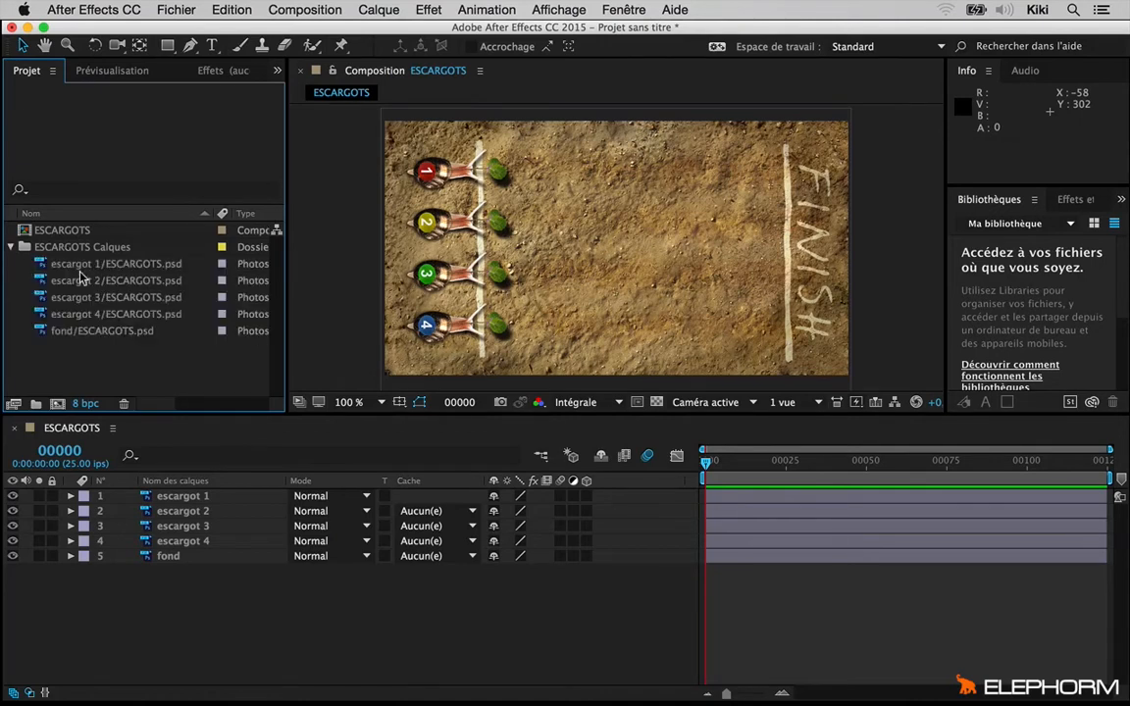
left_click(85, 296)
key("Down")
key("Down")
key("Up")
key("Up")
key("Up")
key("Up")
key("Down")
key("Down")
key("Down")
key("Down")
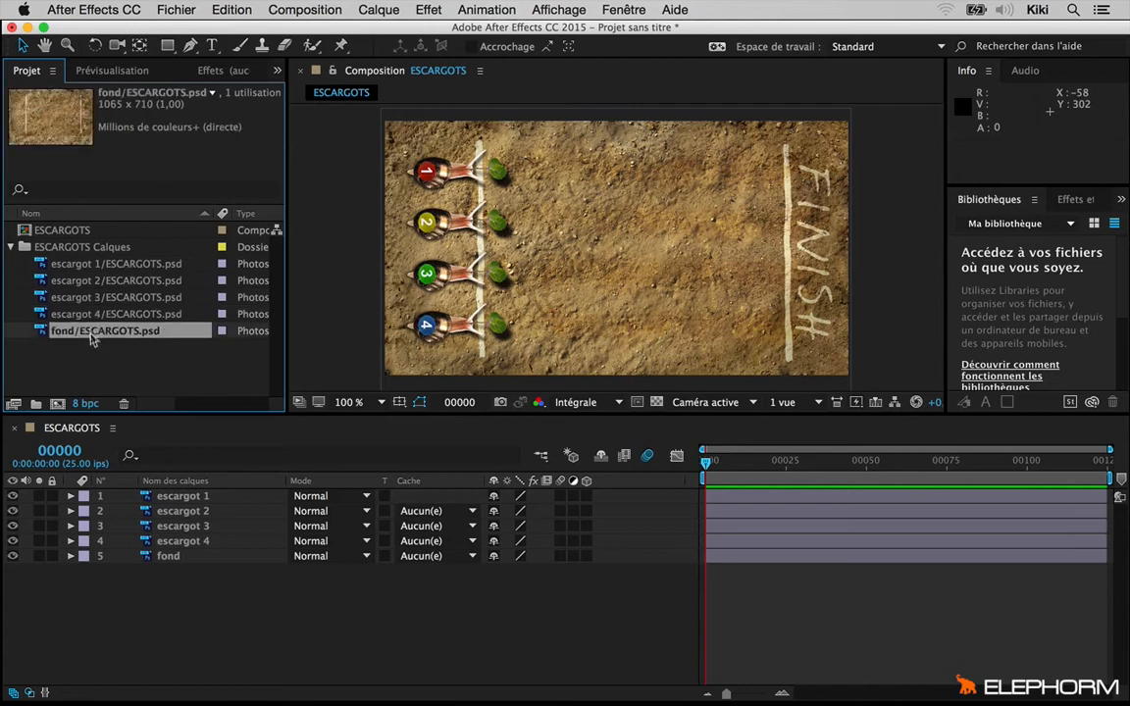
left_click(90, 351)
left_click(83, 331)
left_click(75, 314)
left_click(74, 279, "shift")
left_click(77, 263)
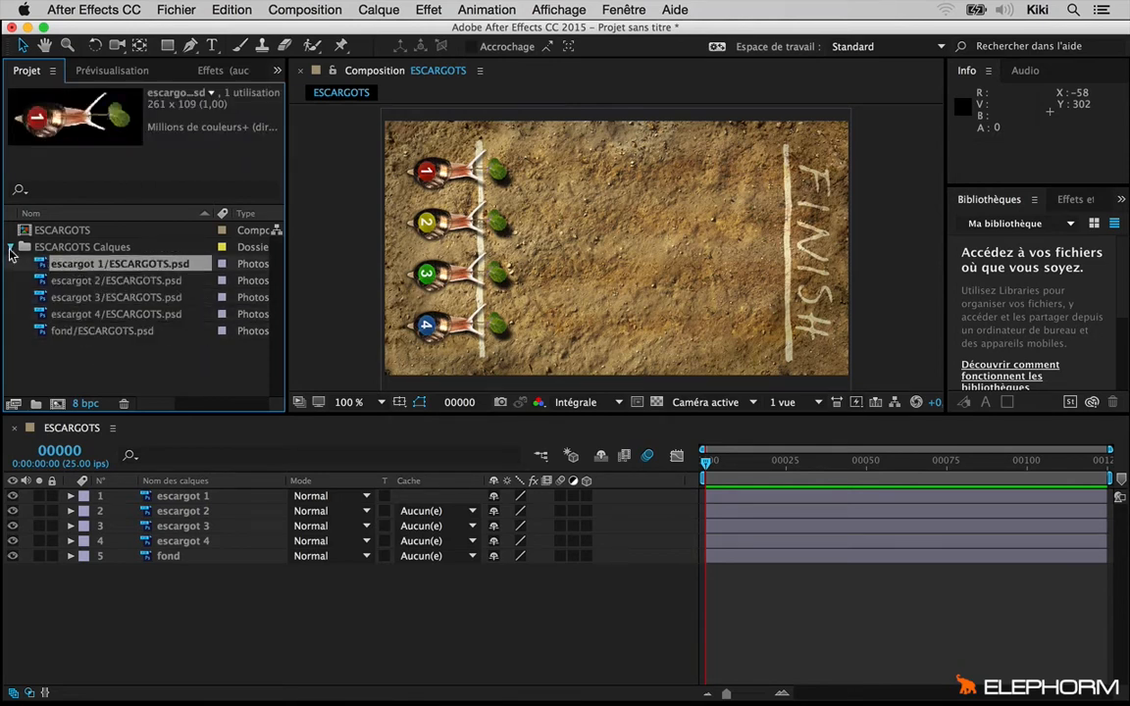
left_click(11, 246)
left_click(59, 233)
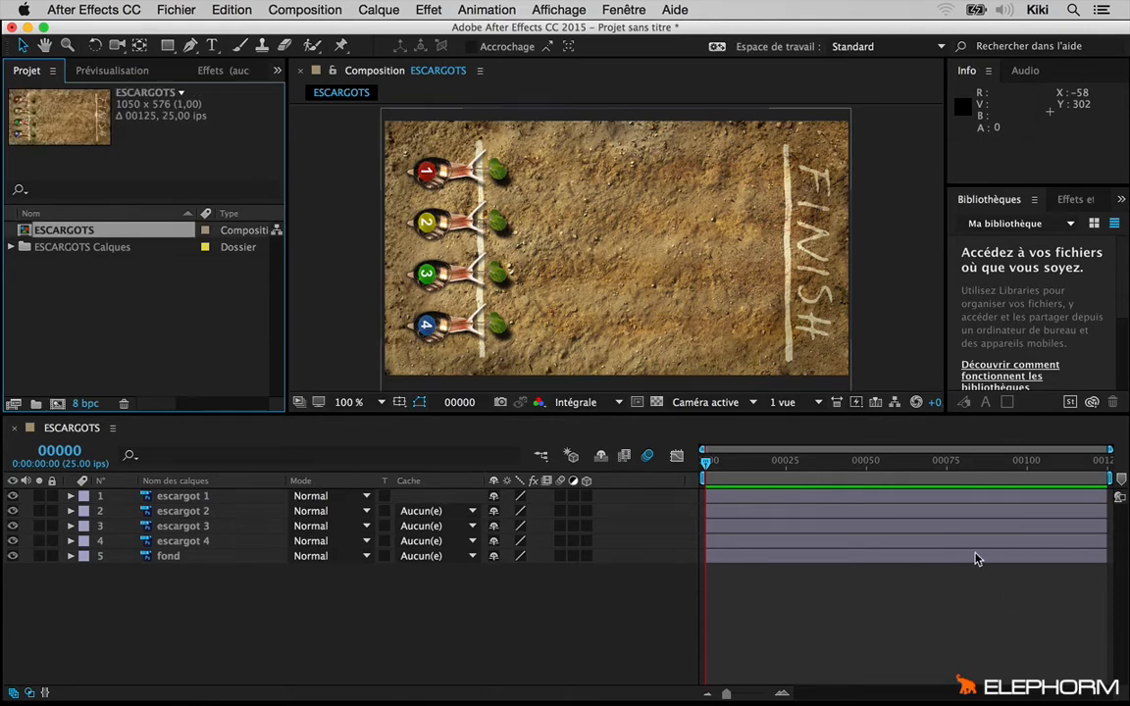
Go through the composition's timeline layers, from escargot 1 to fond, to identify each one in the image.
left_click(178, 499)
left_click(184, 512)
left_click(191, 527)
left_click(194, 542)
left_click(191, 556)
left_click(188, 540)
left_click(185, 529)
left_click(187, 511)
Lock the escargot 2, 3, 4 and fond layers, and add a starting Position keyframe to escargot 1 at frame 0.
left_click(187, 498)
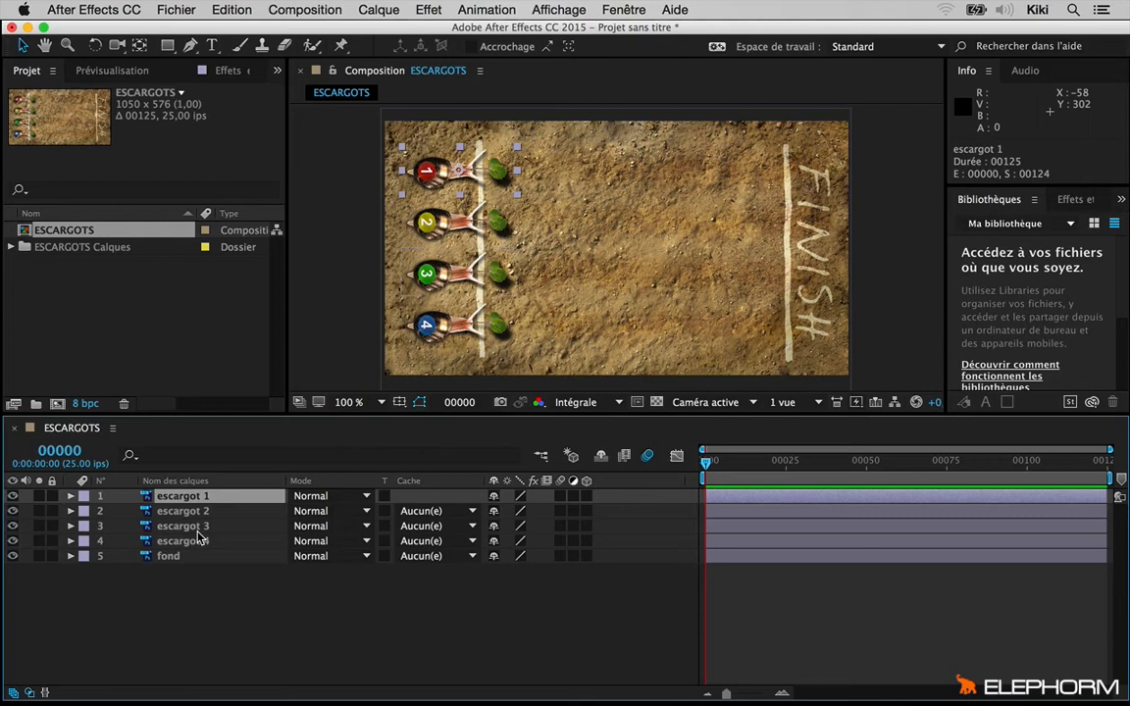
left_click_drag(719, 464, 978, 476)
key("Home")
left_click_drag(52, 511, 52, 559)
key("p")
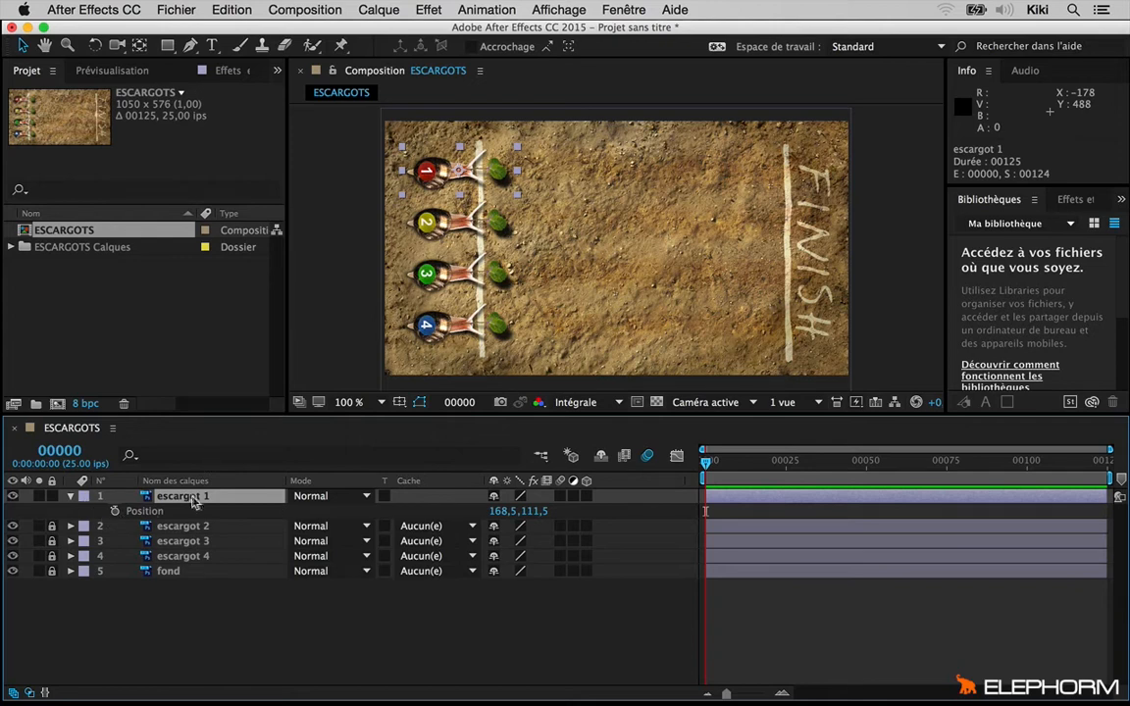
left_click(114, 511)
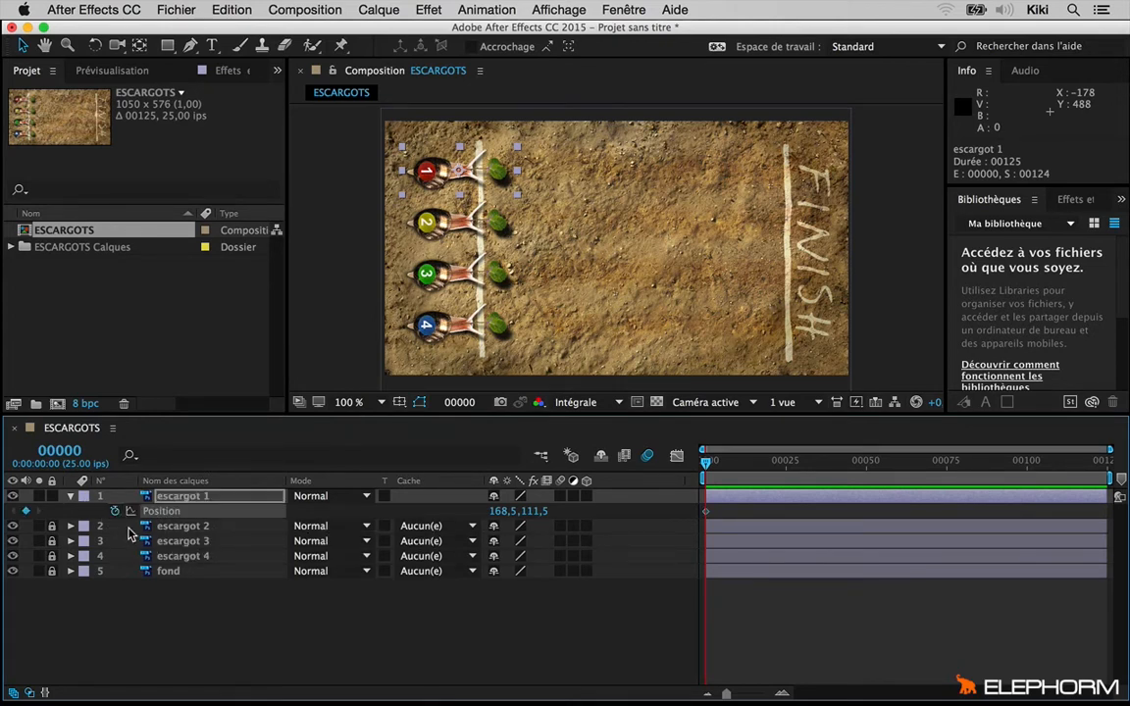
Move the current time to frame 50, the two-second mark, and deselect the layer.
left_click_drag(704, 458, 1104, 460)
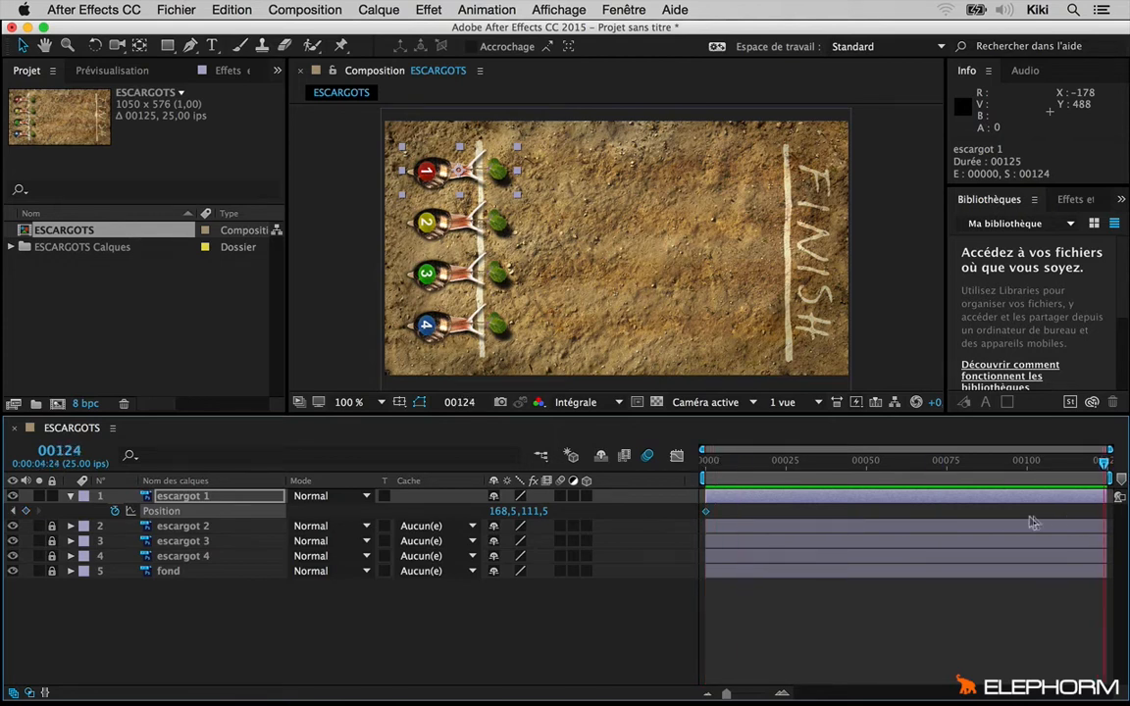
left_click(866, 461)
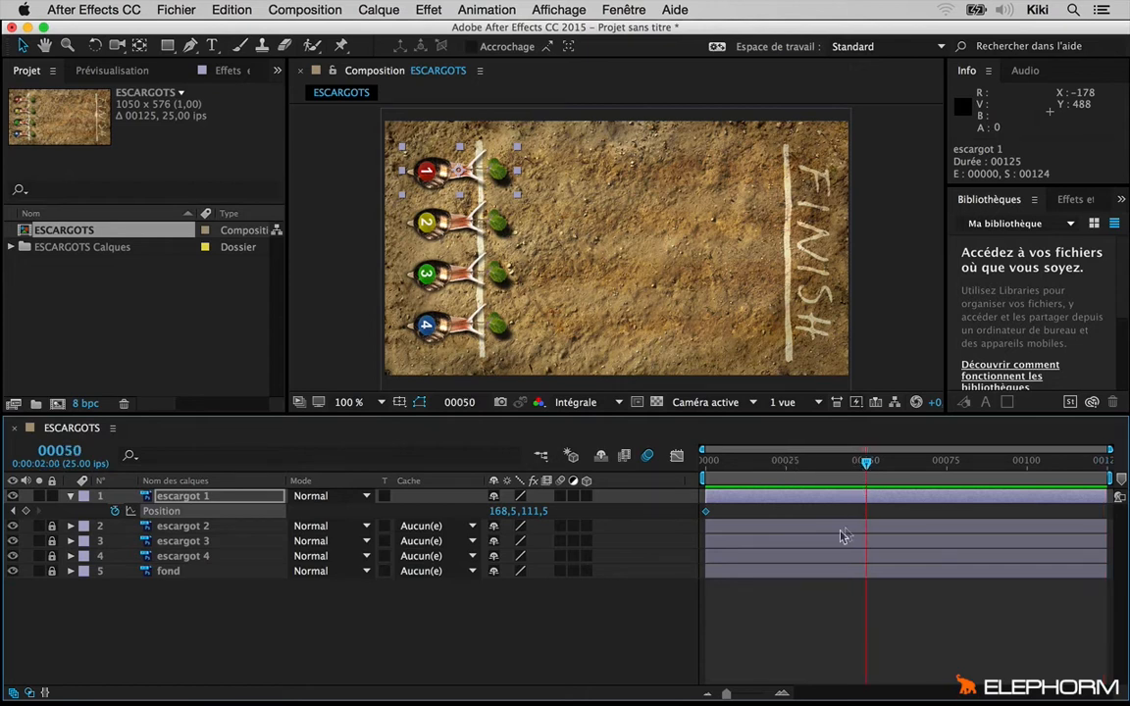
mouse_move(863, 462)
left_mouse_down()
mouse_move(845, 463)
mouse_move(867, 482)
left_mouse_up()
left_click(645, 622)
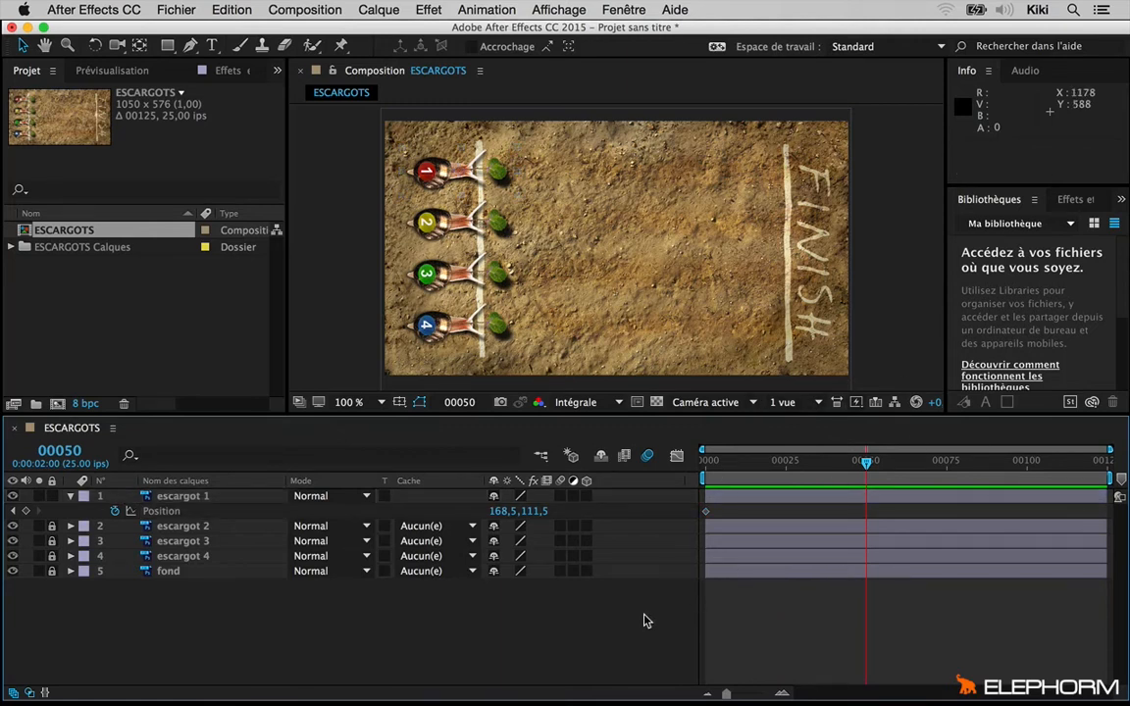
Check the composition's frame rate and duration settings, and compare the current time as frames and as timecode.
key("super+k")
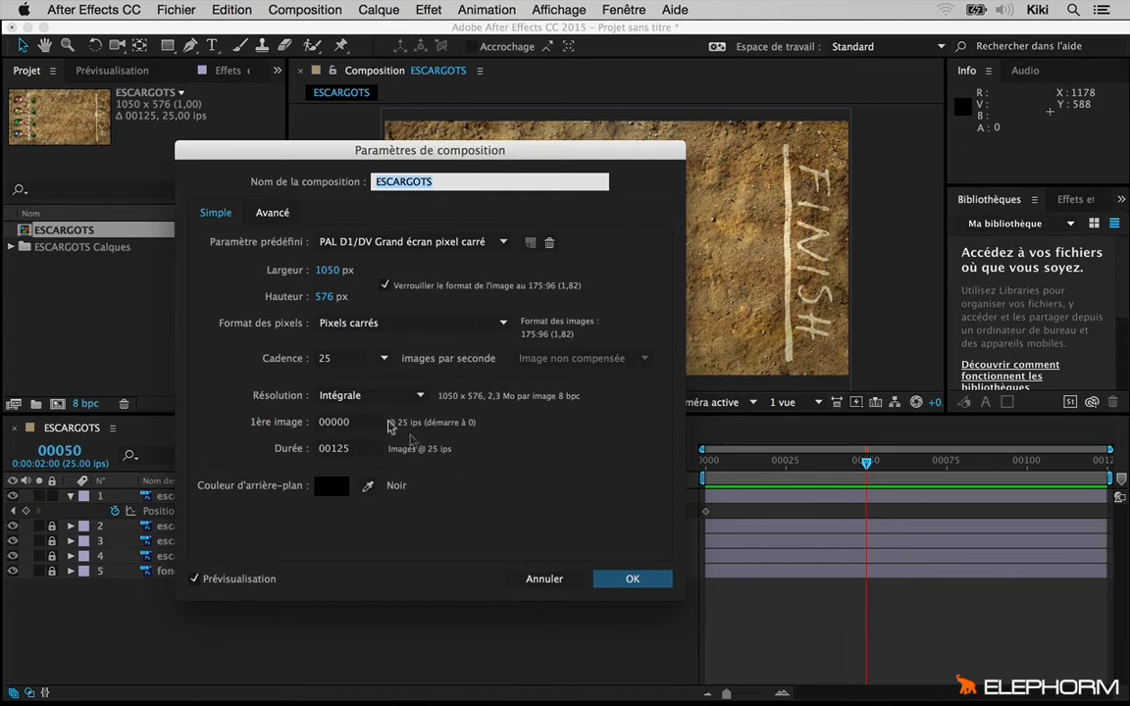
left_click(537, 581)
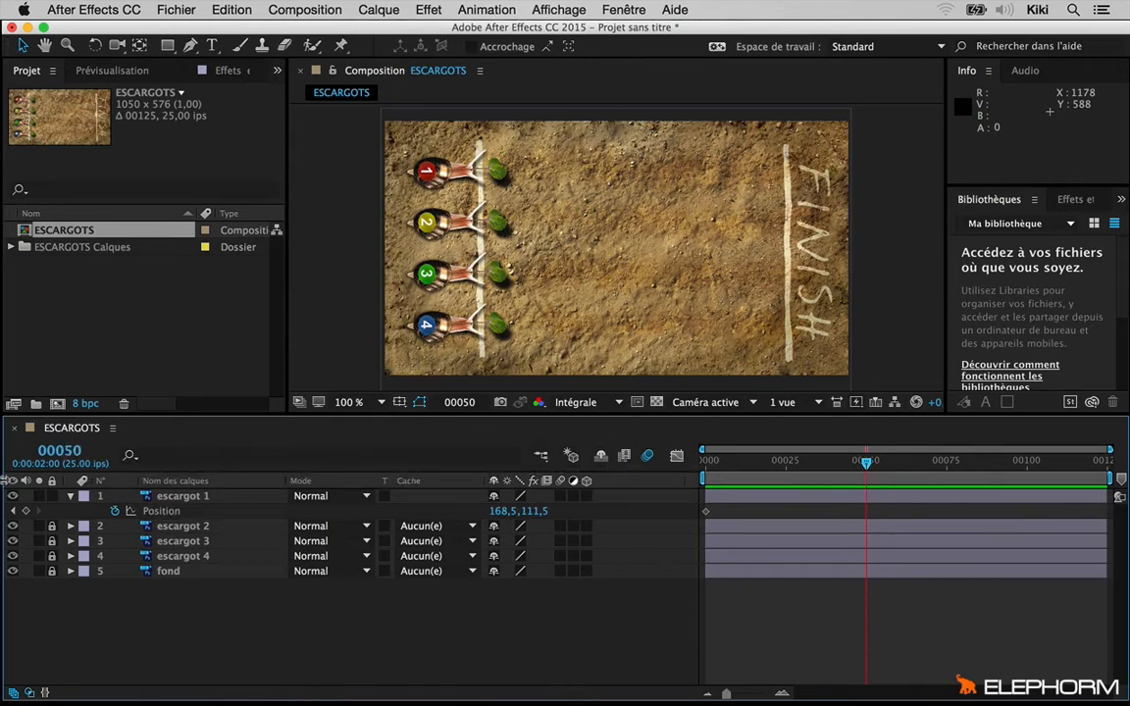
left_click(62, 450, "super")
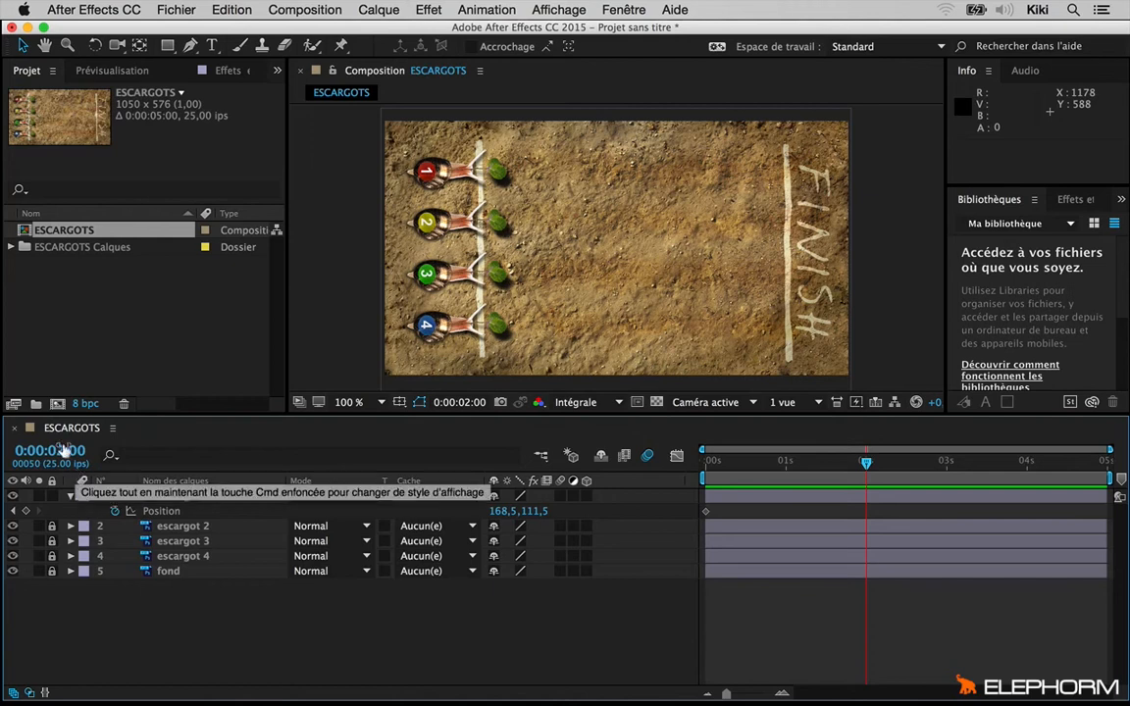
left_click(64, 450, "super")
left_click(67, 450, "super")
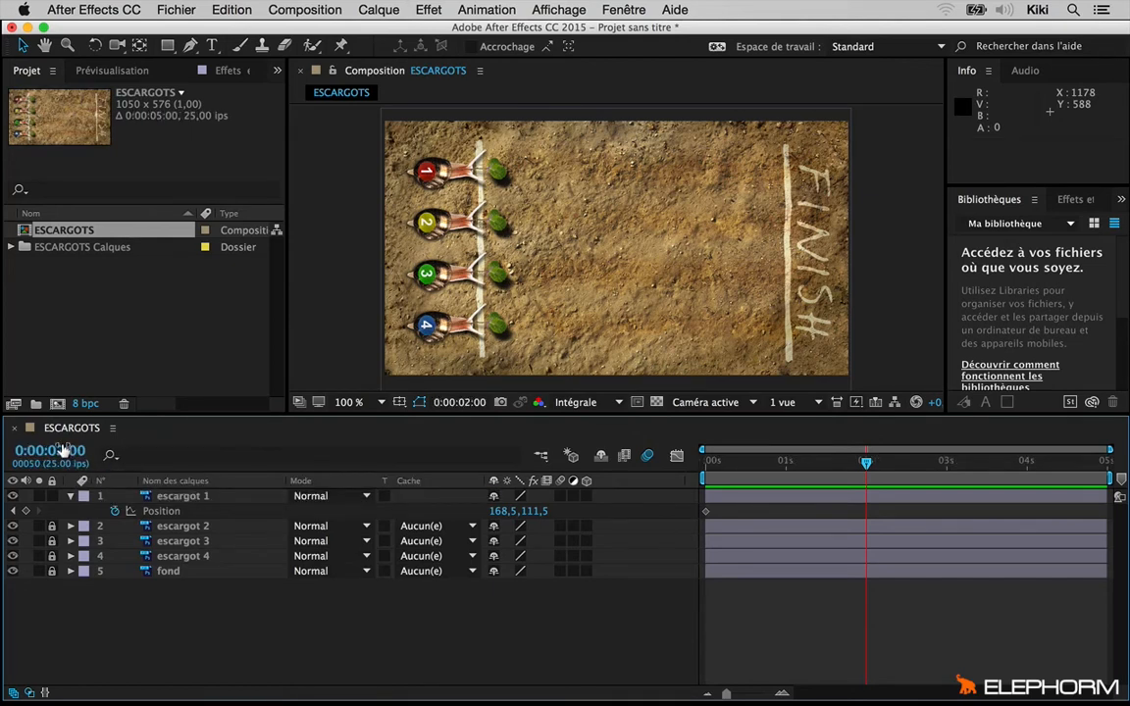
left_click(61, 451, "super")
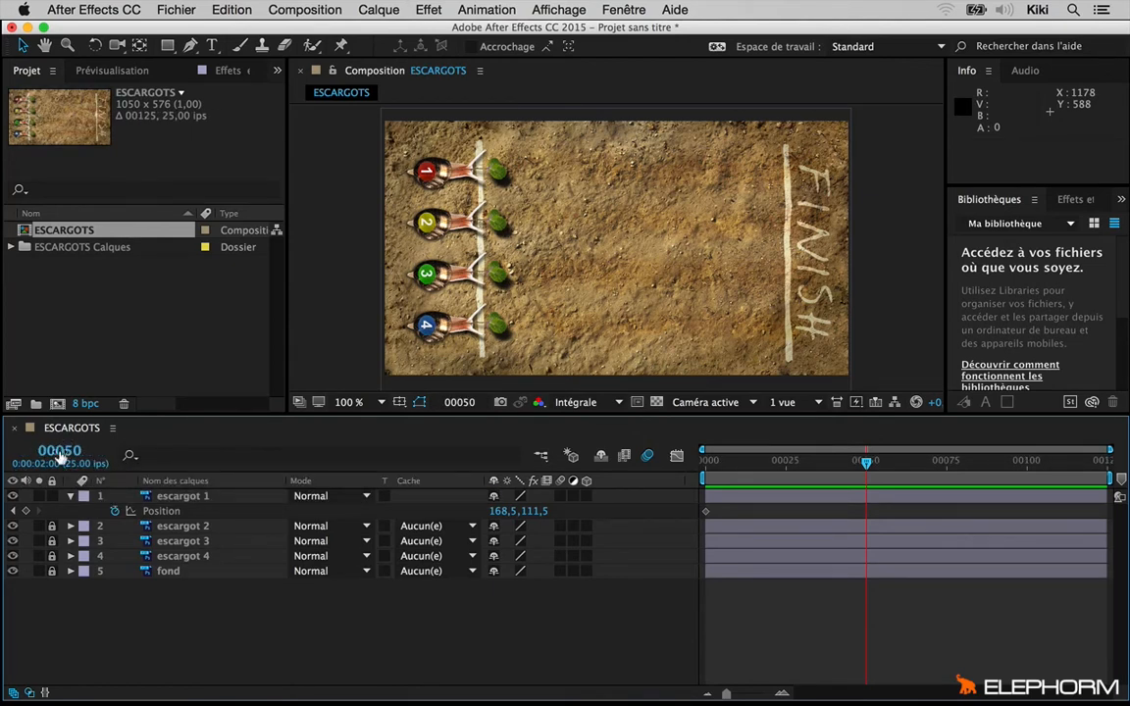
left_click(62, 450, "super")
left_click(62, 450, "super")
Move escargot 1 horizontally to the finish line at frame 50, fine-tuning its X position to 872,6 in a magnified view.
left_click_drag(494, 511, 1108, 502)
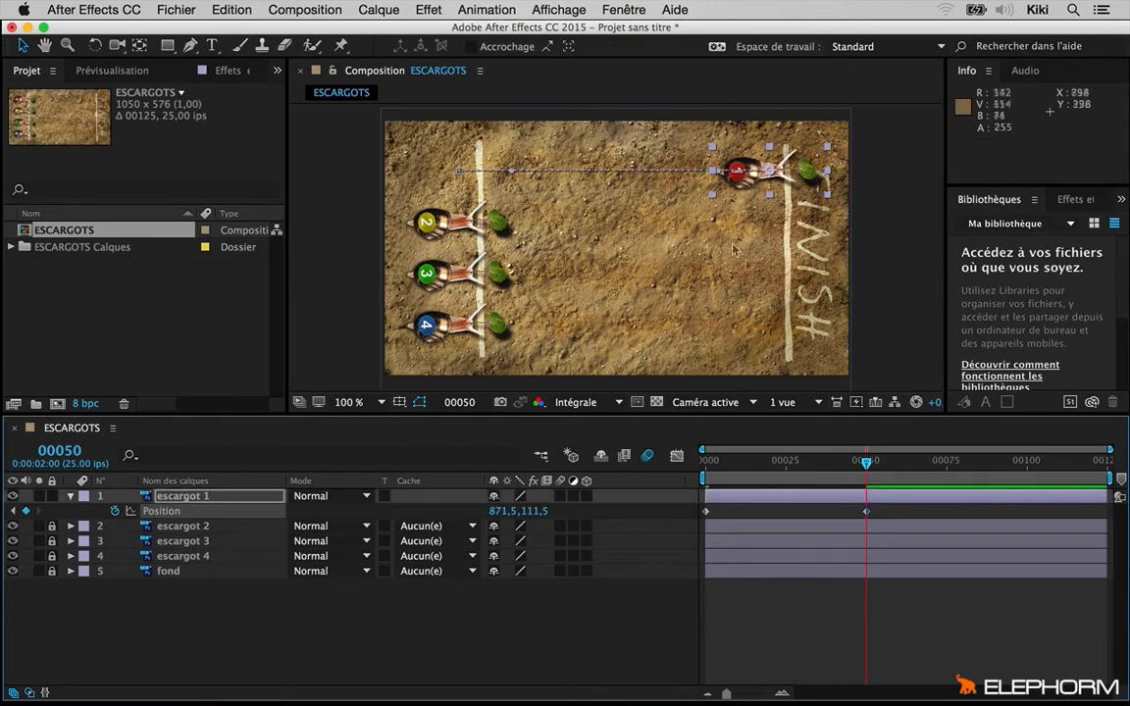
scroll(845, 186, "up", 1)
left_click_drag(857, 157, 651, 267)
scroll(686, 255, "up", 1)
left_click_drag(792, 230, 510, 324)
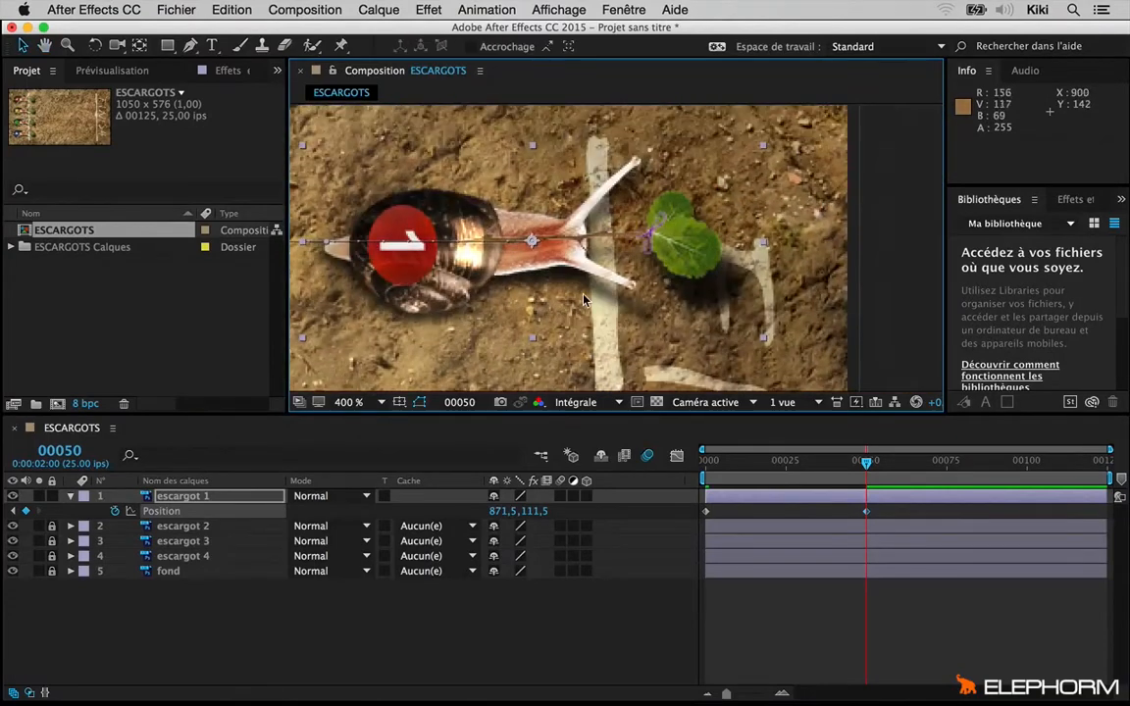
scroll(608, 236, "up", 1)
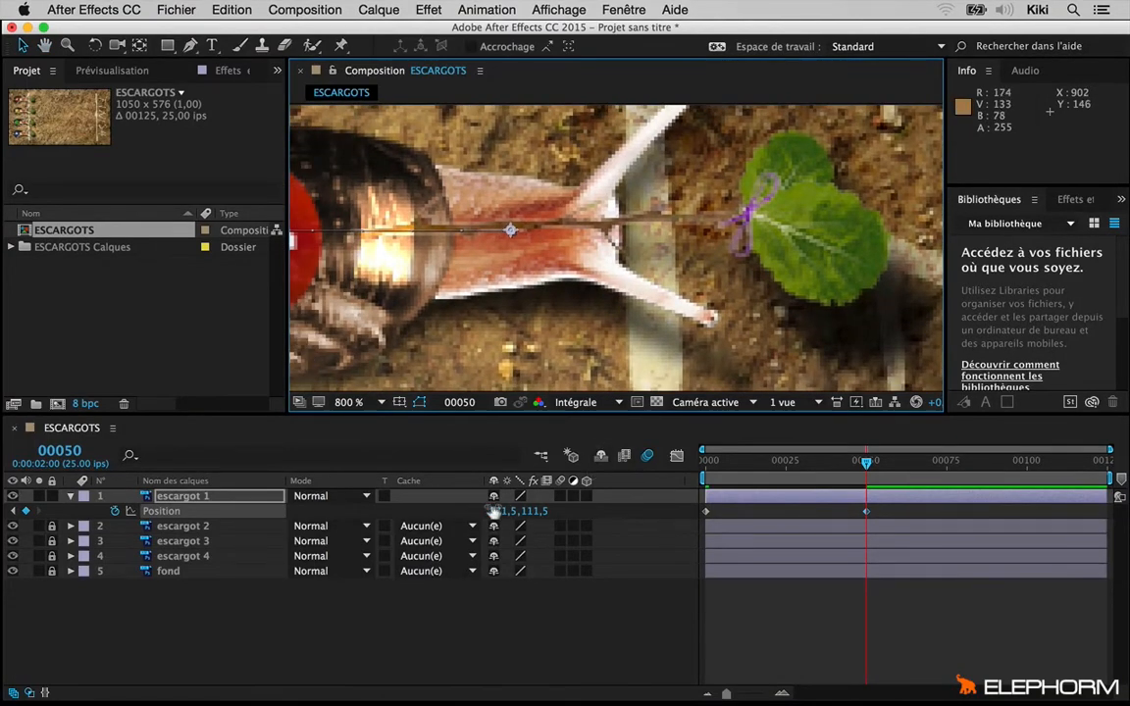
left_click_drag(498, 508, 558, 518)
scroll(711, 236, "down", 4)
mouse_move(700, 225)
left_mouse_down()
mouse_move(695, 186)
mouse_move(693, 212)
left_mouse_up()
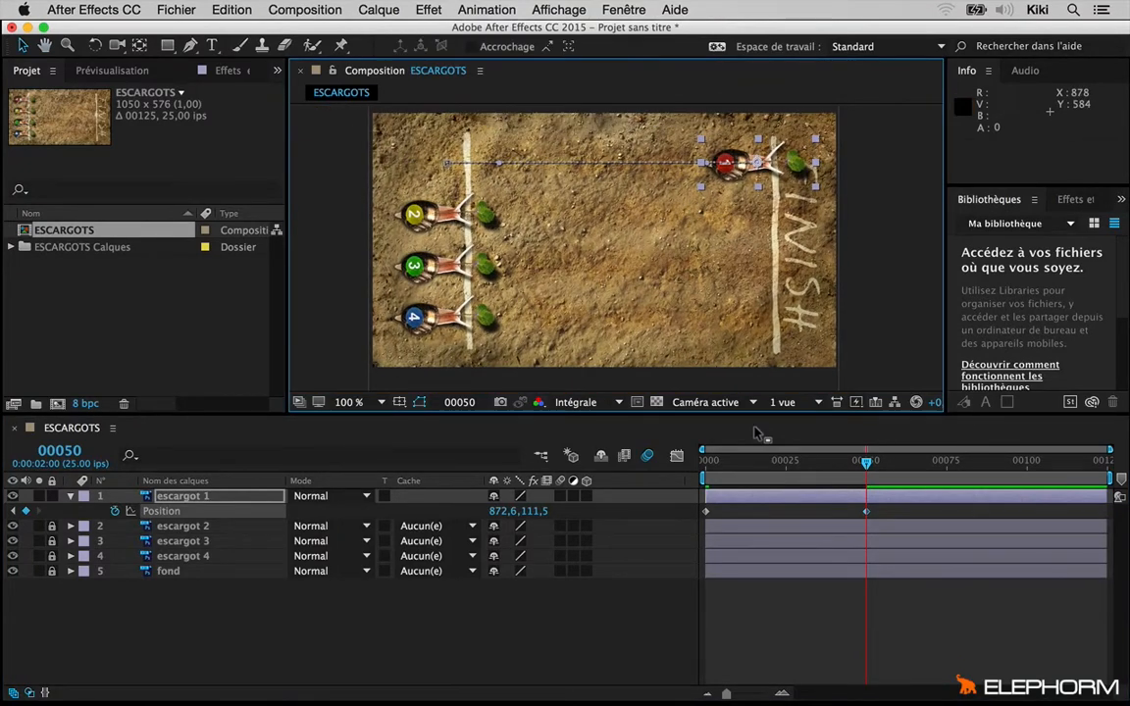
End the work area at frame 50 and preview escargot 1's run.
key("n")
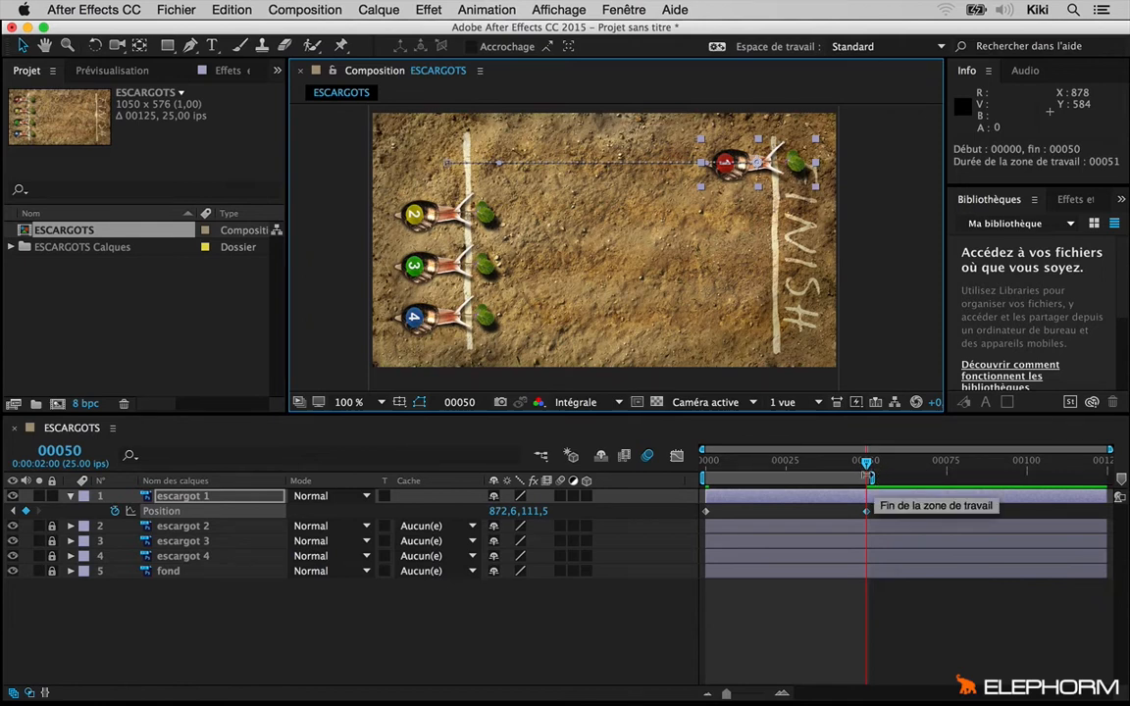
mouse_move(870, 477)
left_mouse_down()
mouse_move(900, 482)
mouse_move(791, 479)
mouse_move(944, 477)
mouse_move(814, 477)
mouse_move(902, 478)
mouse_move(871, 478)
left_mouse_up()
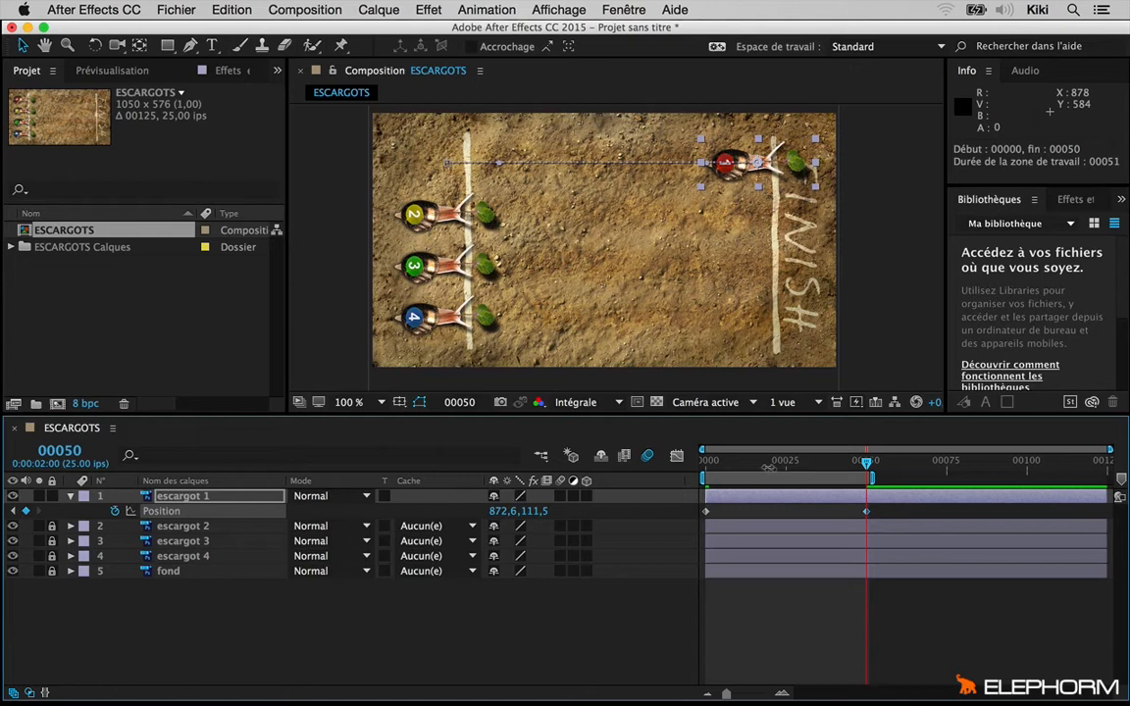
key("space")
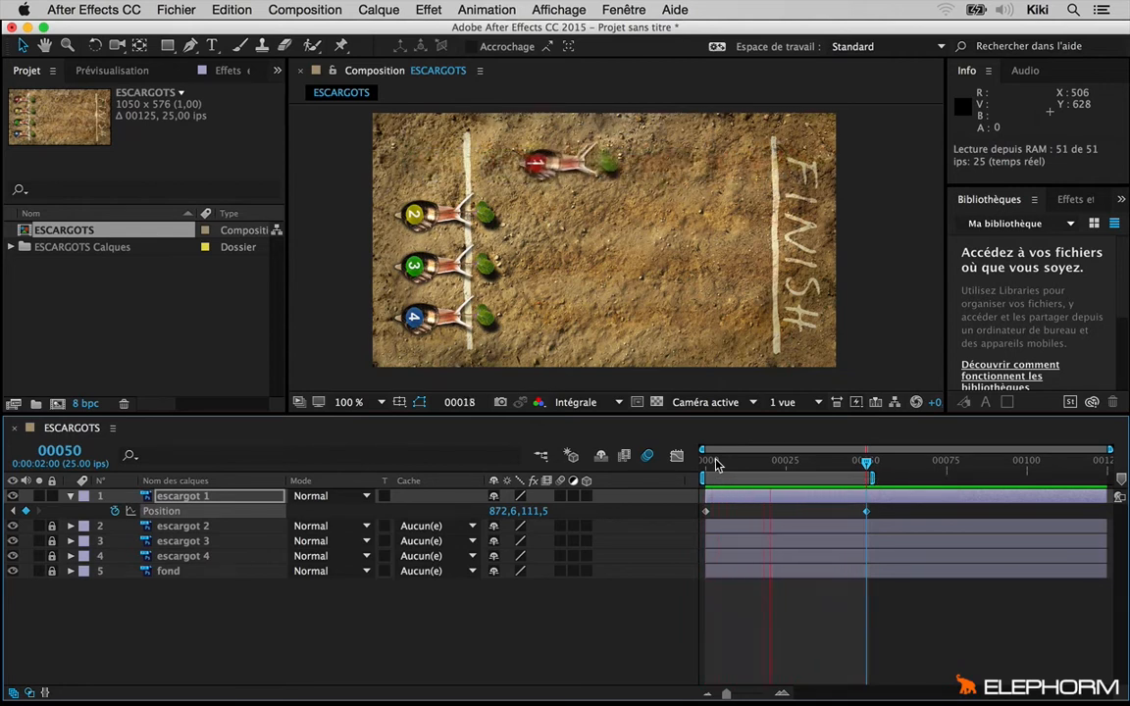
key("space")
left_click(643, 631)
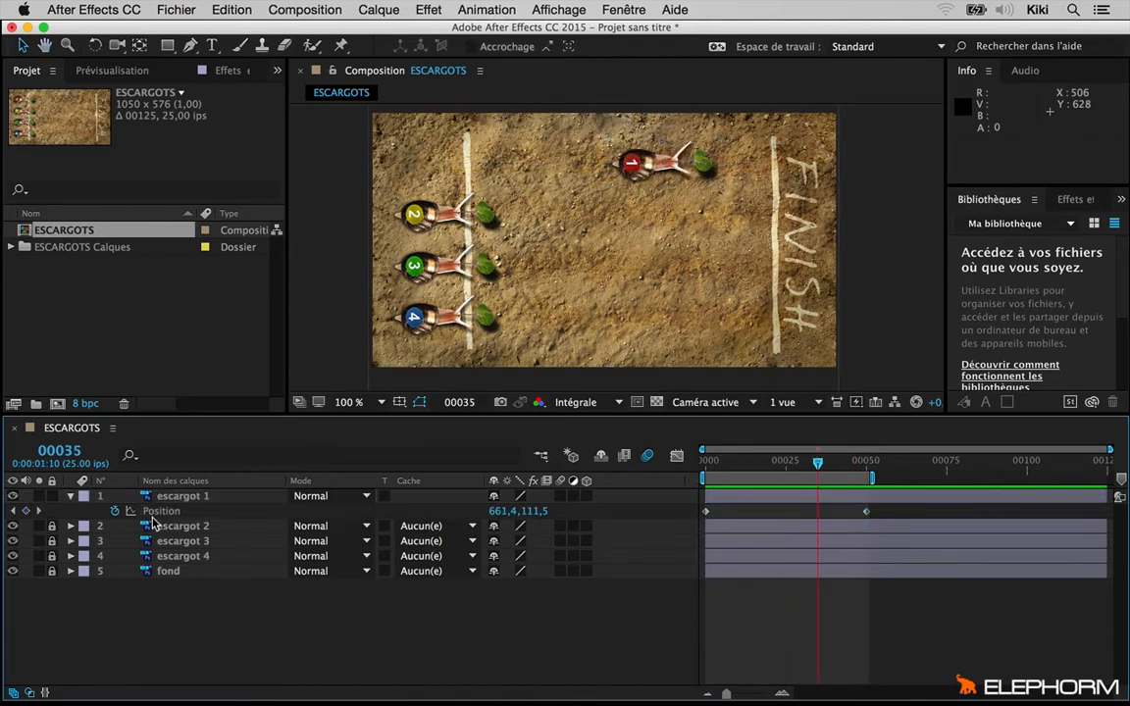
Display escargot 1's two Position keyframes in the Graph Editor, examine the X and Y value curves, and enlarge the timeline area.
left_click(152, 520)
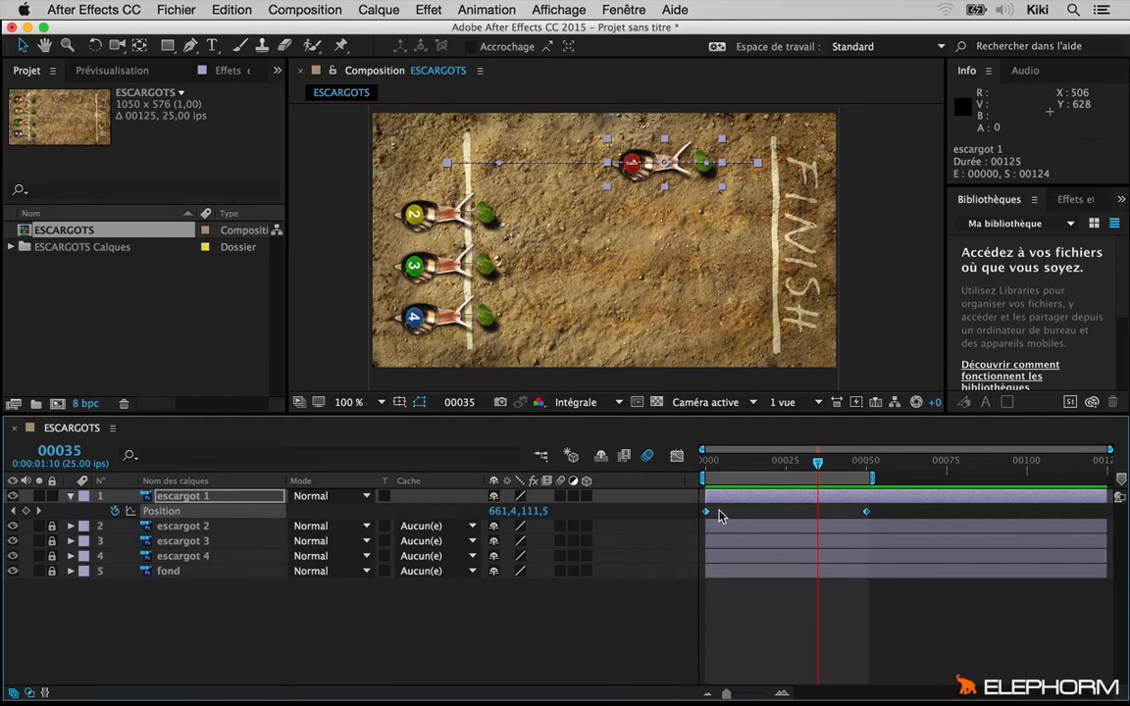
left_click(626, 623)
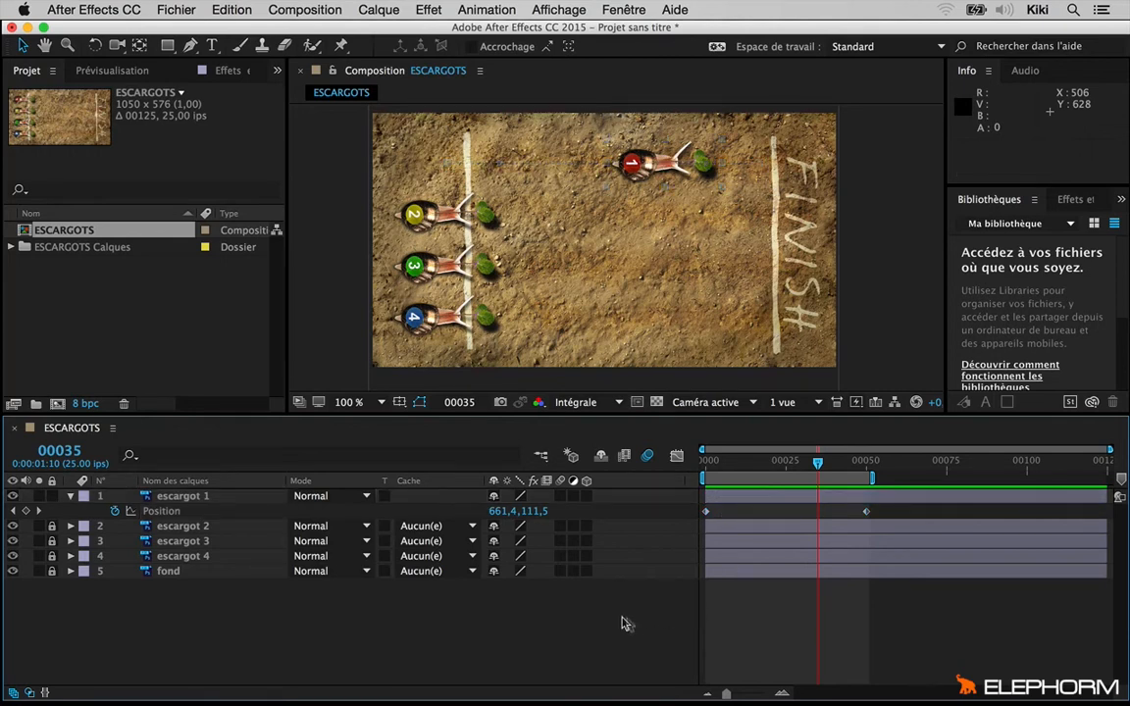
left_click(169, 513)
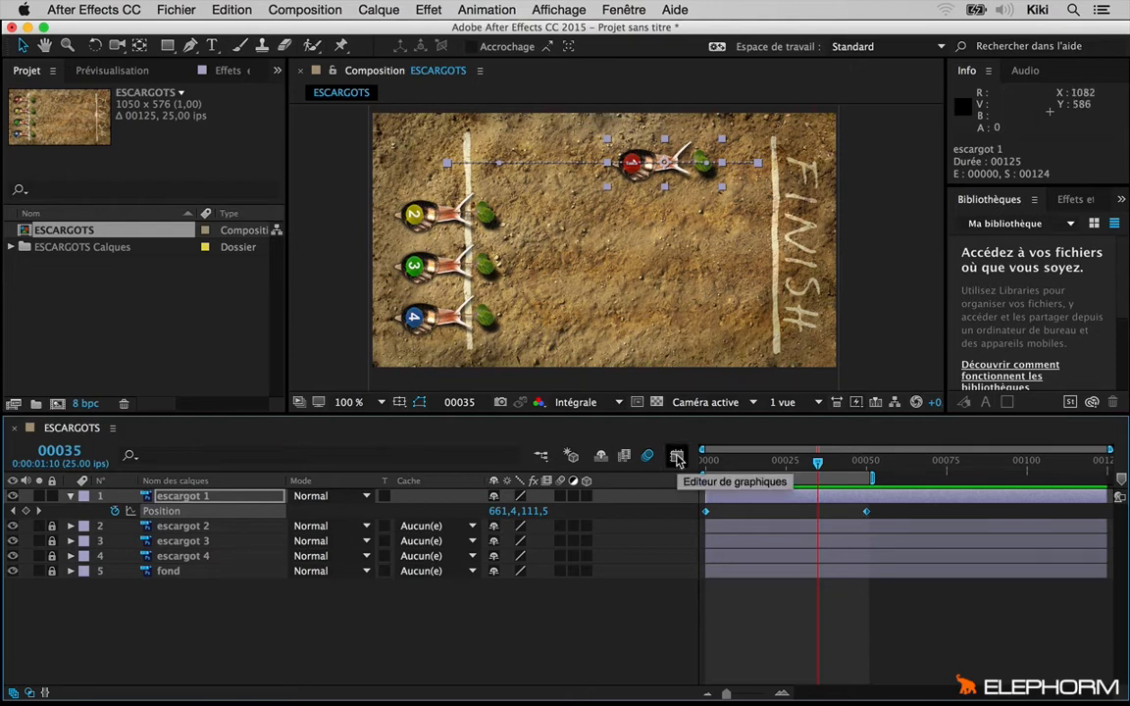
left_click_drag(690, 511, 920, 529)
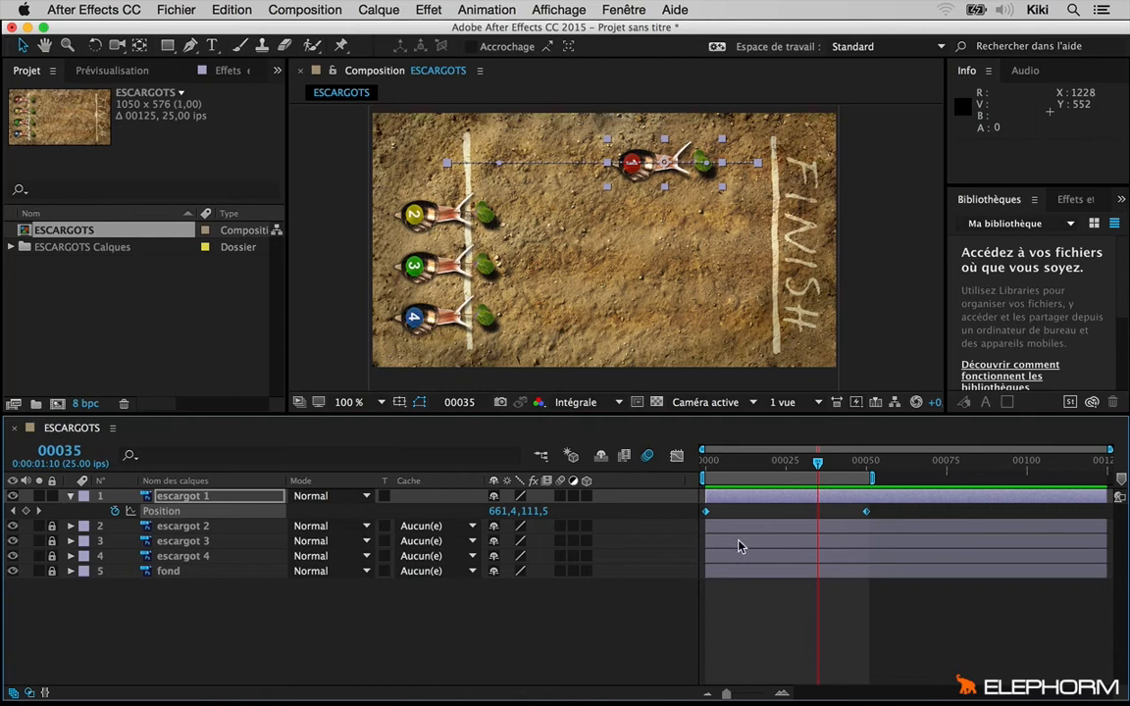
left_click(676, 458)
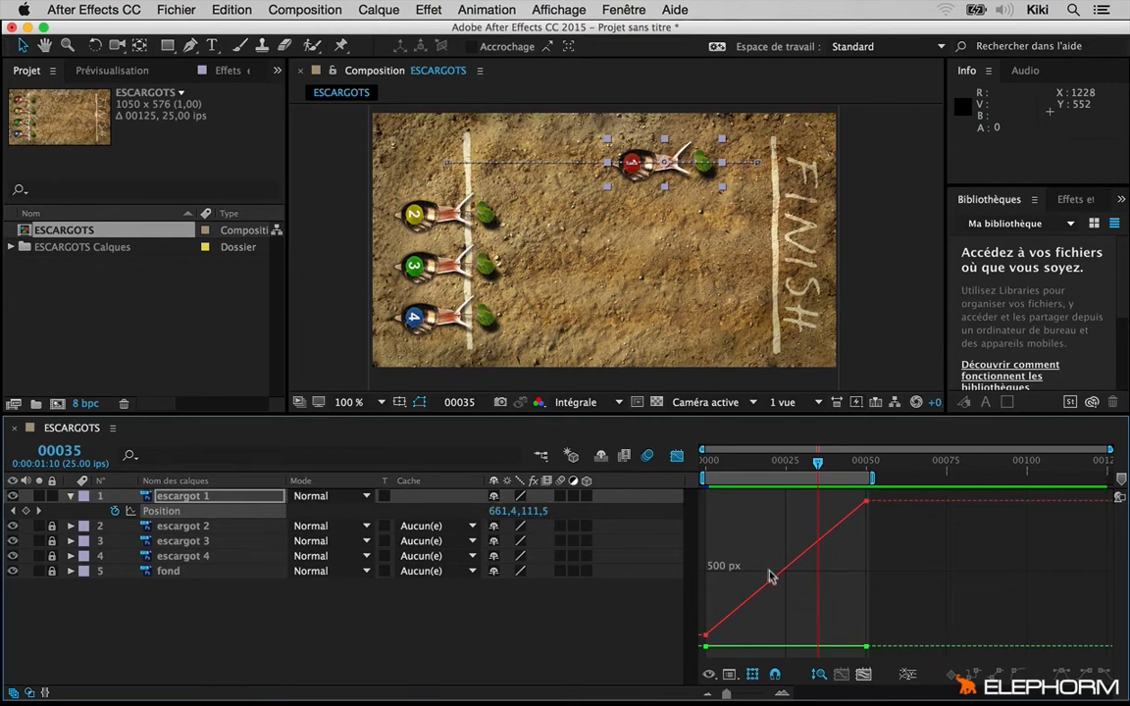
mouse_move(771, 572)
mouse_move(780, 641)
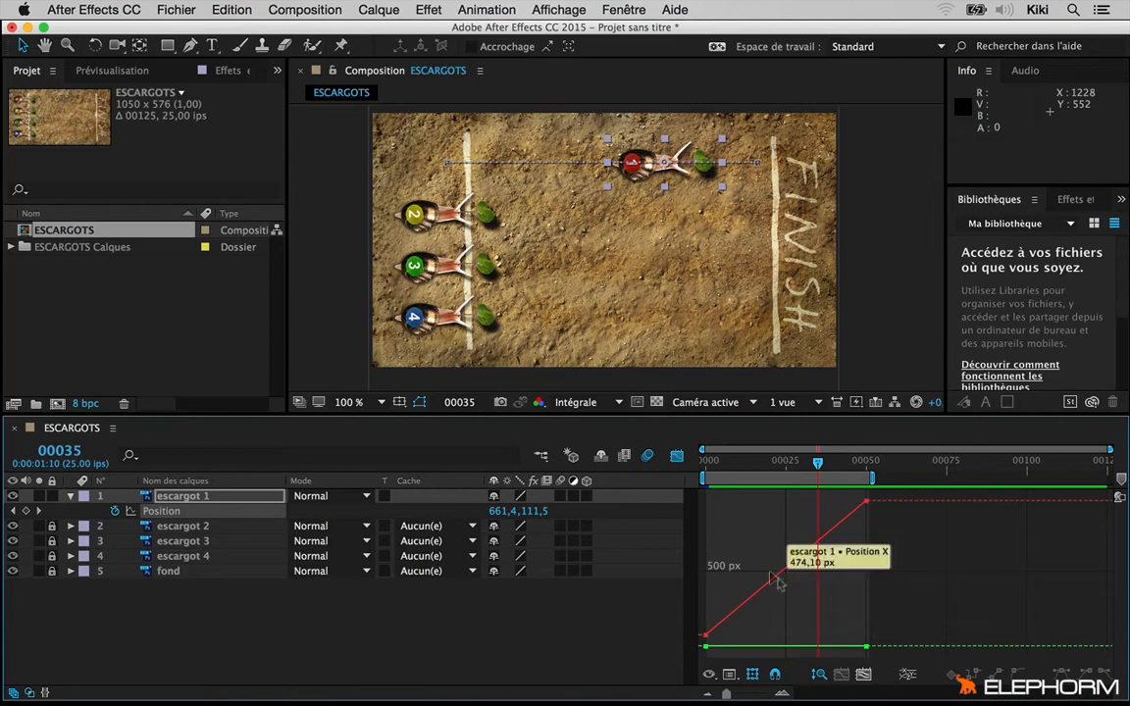
mouse_move(704, 637)
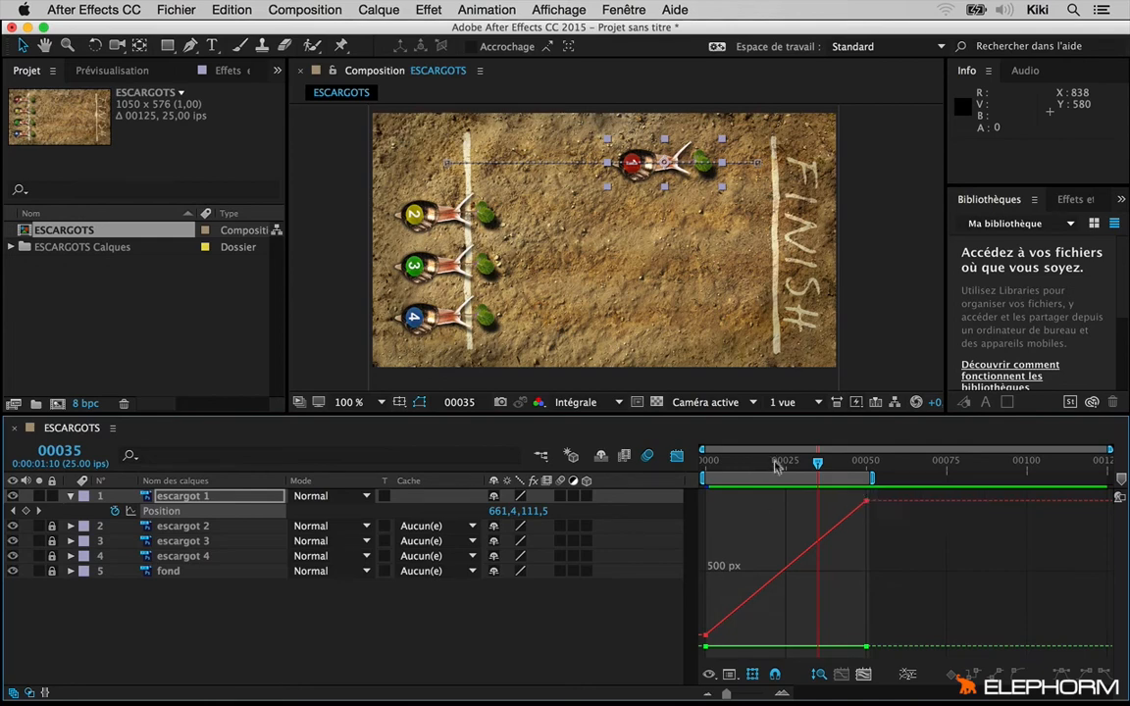
left_click_drag(785, 413, 782, 350)
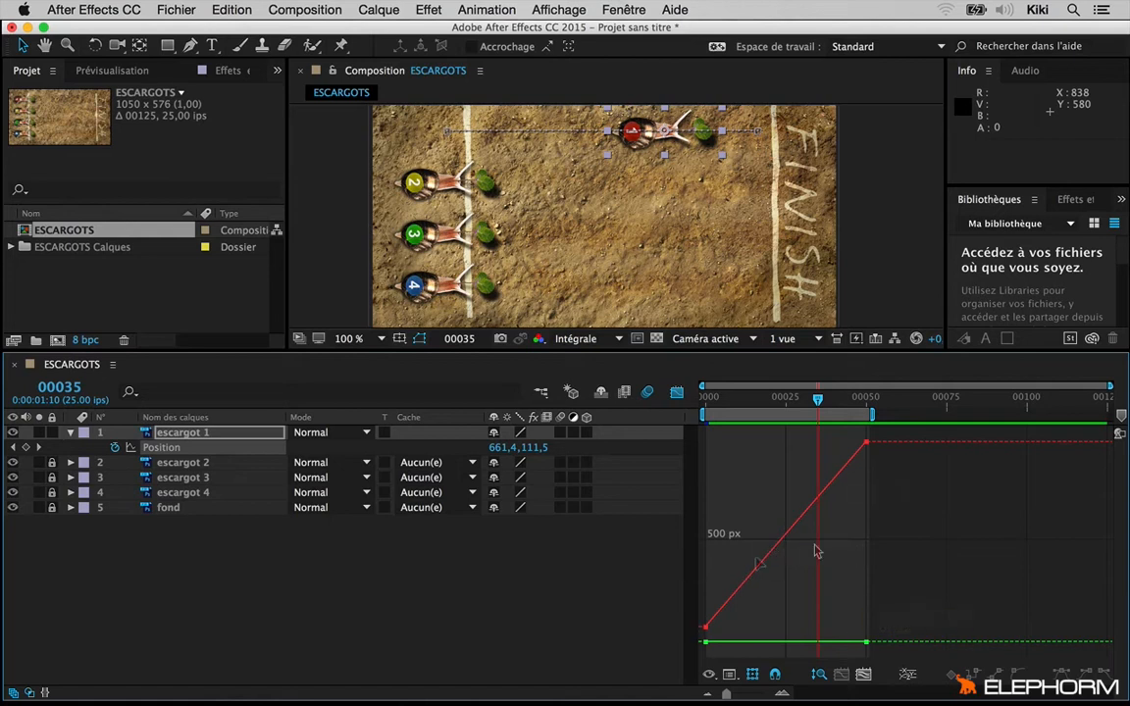
Switch to the speed graph to examine escargot 1's speed between its keyframes, and return to the value graph.
left_click(730, 675)
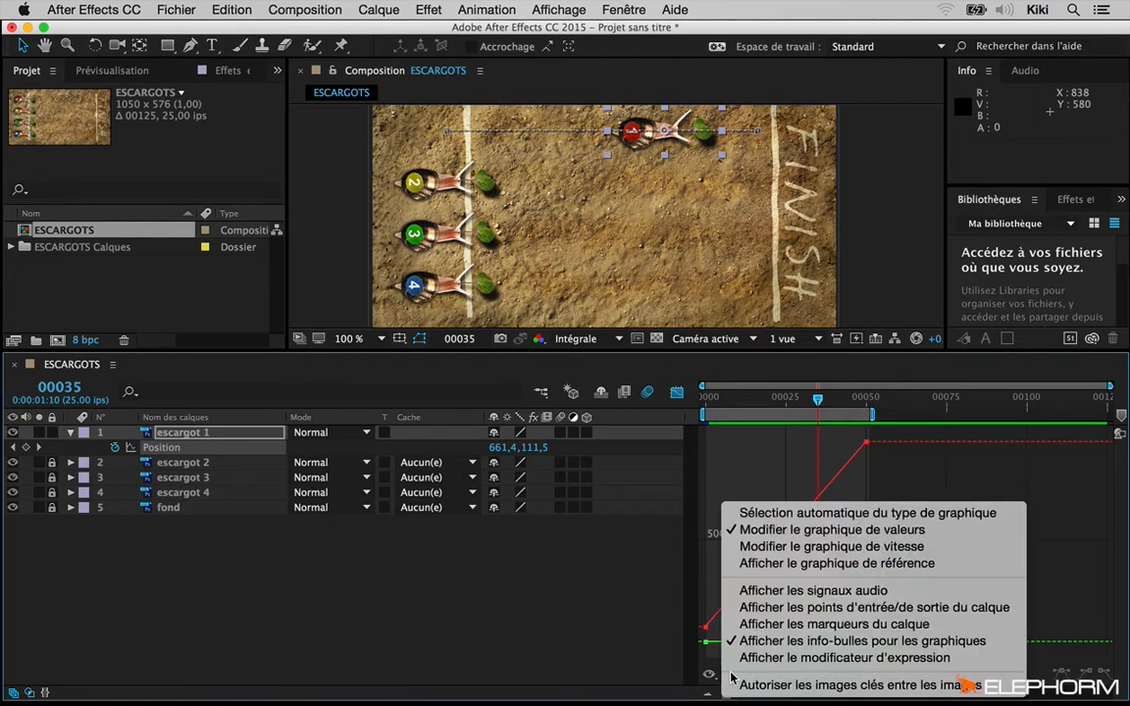
left_click(866, 552)
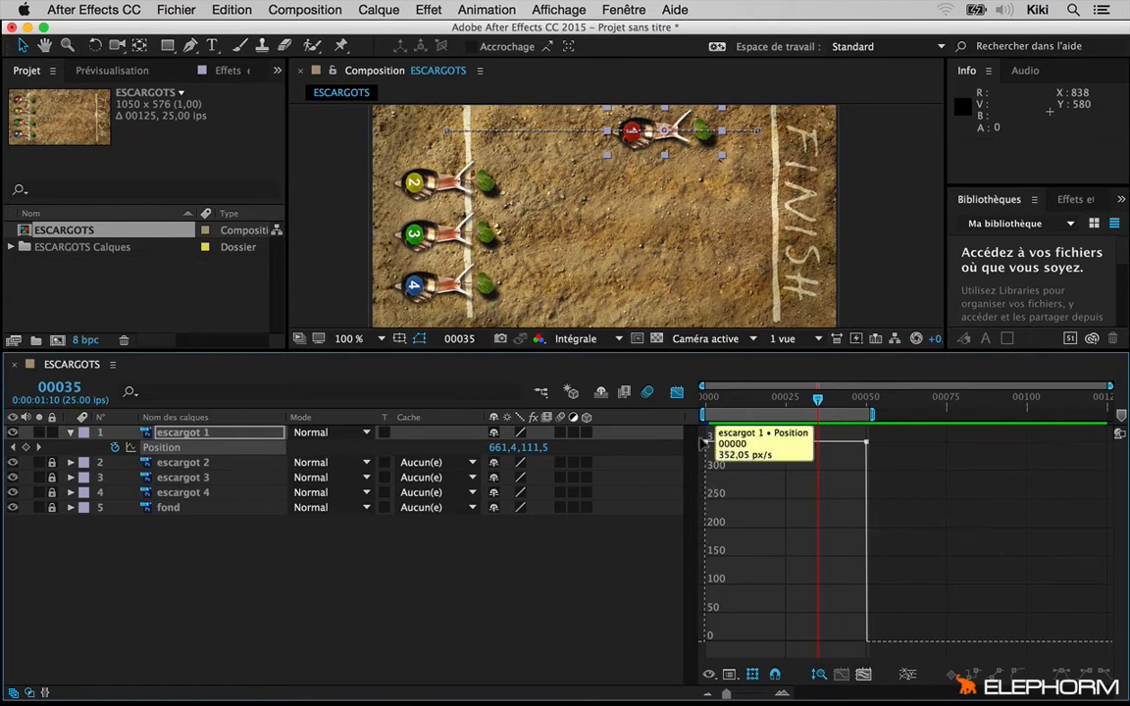
mouse_move(741, 441)
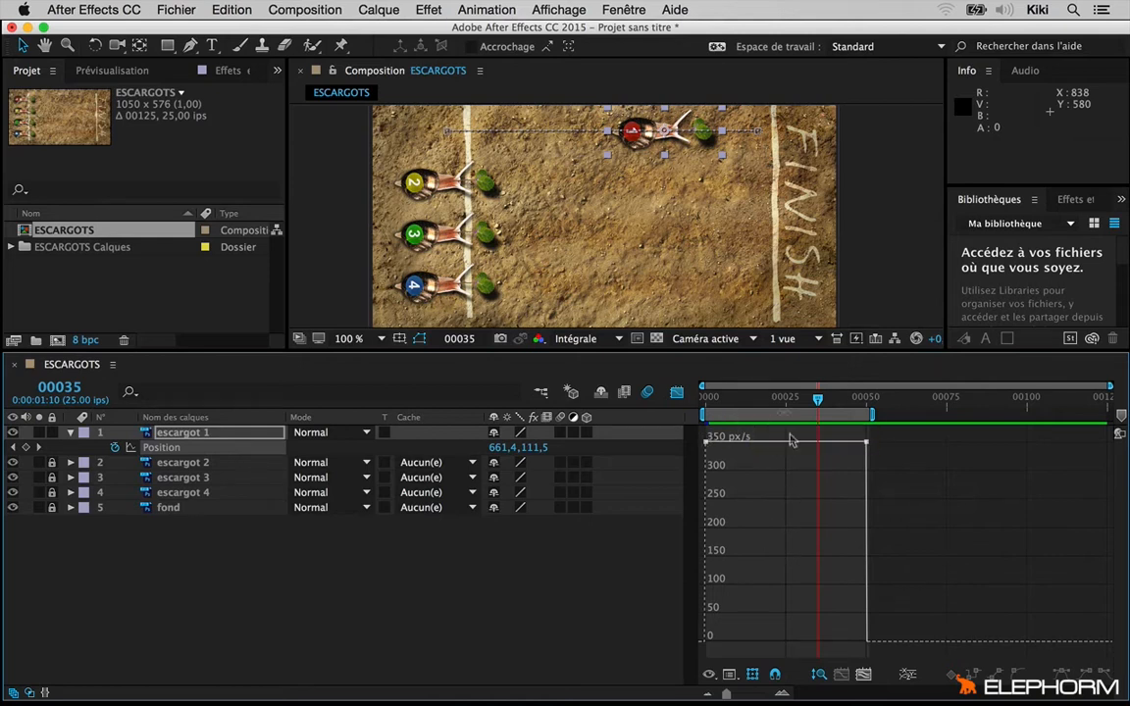
left_click(729, 674)
left_click(780, 530)
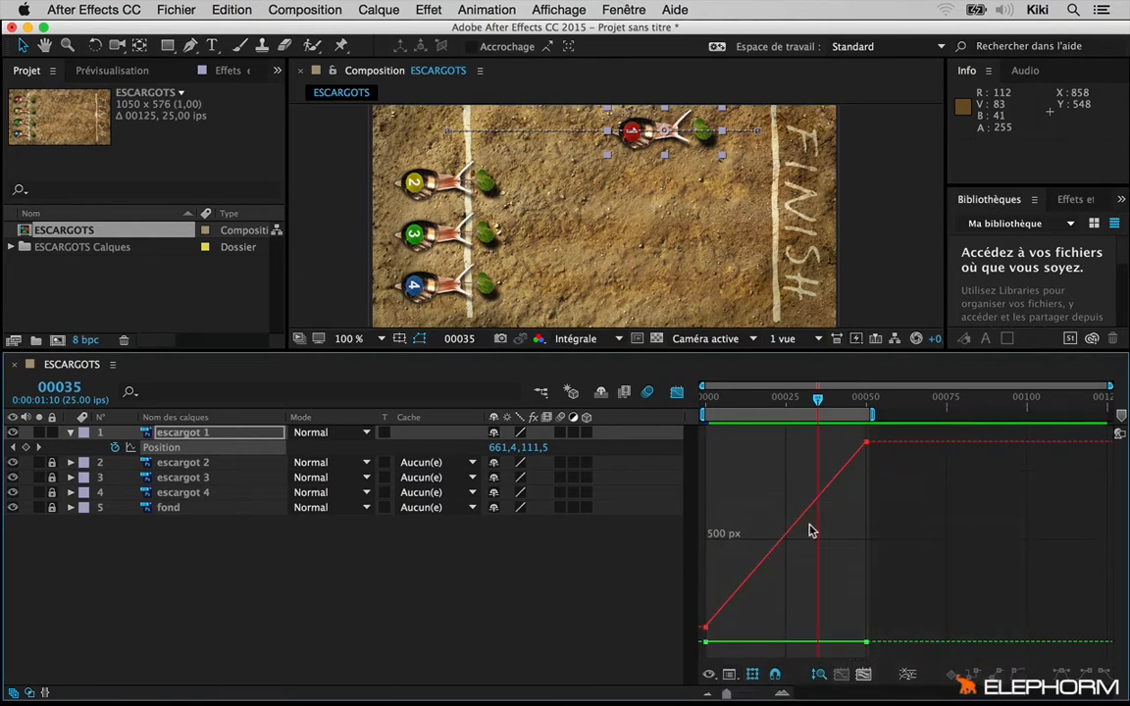
Switch from the Graph Editor back to the layer bars and select escargot 1's two Position keyframes.
key("shift+F3")
left_click_drag(682, 450, 991, 472)
left_click(675, 397)
left_click(676, 397)
left_click(676, 398)
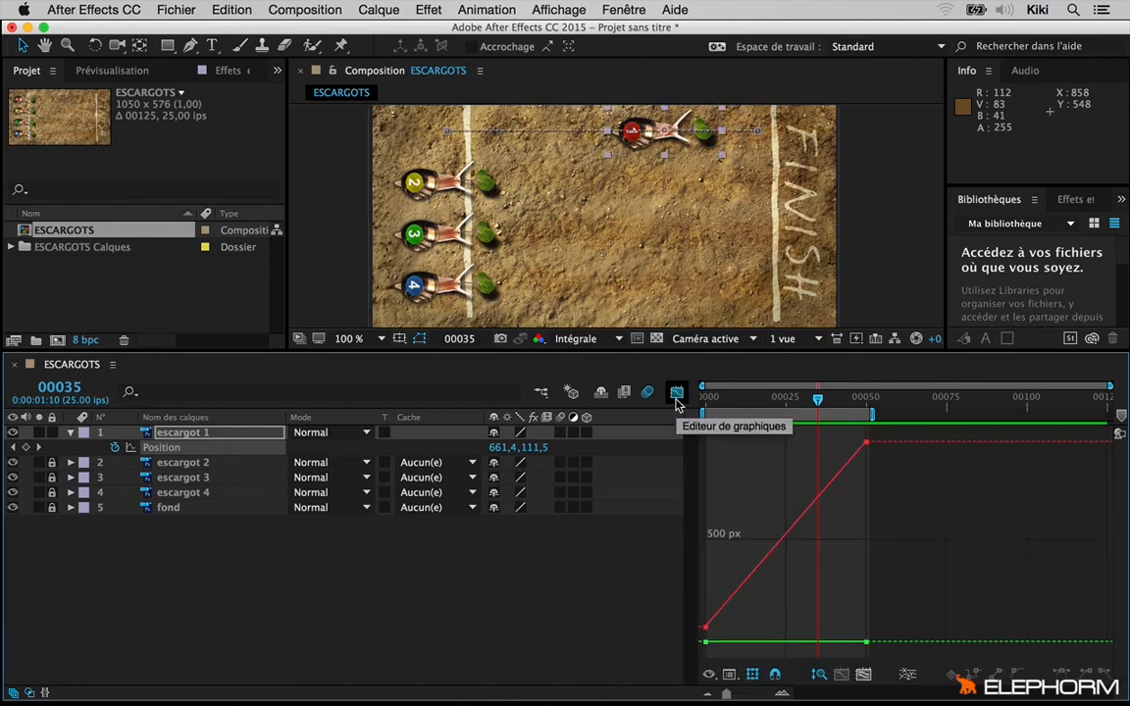
left_click(676, 398)
left_click_drag(671, 450, 888, 459)
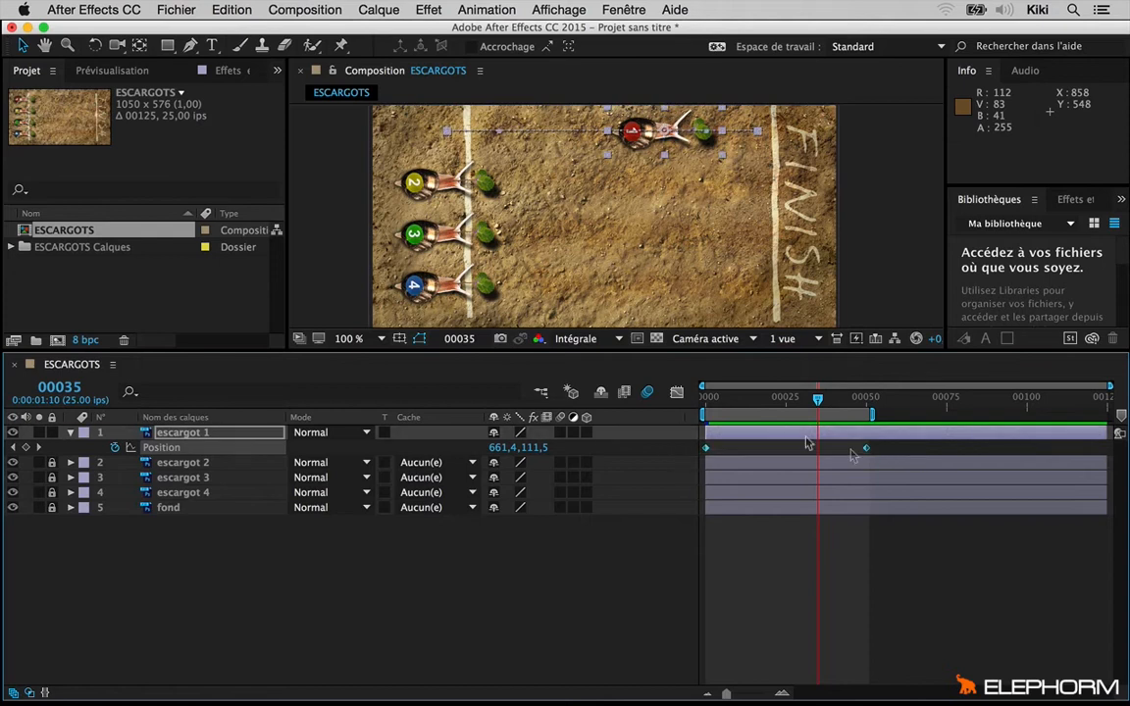
Return to frame 0, unlock the escargot 2 layer and reveal its Position property.
left_click_drag(772, 403, 410, 402)
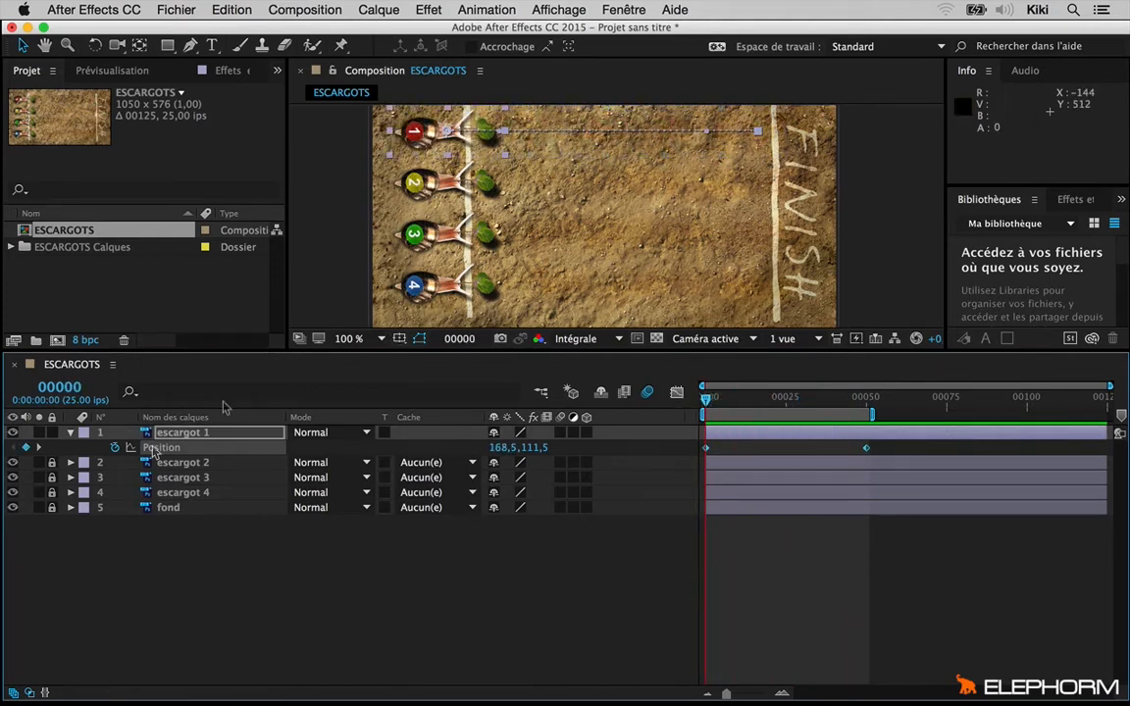
left_click(52, 463)
left_click(222, 463)
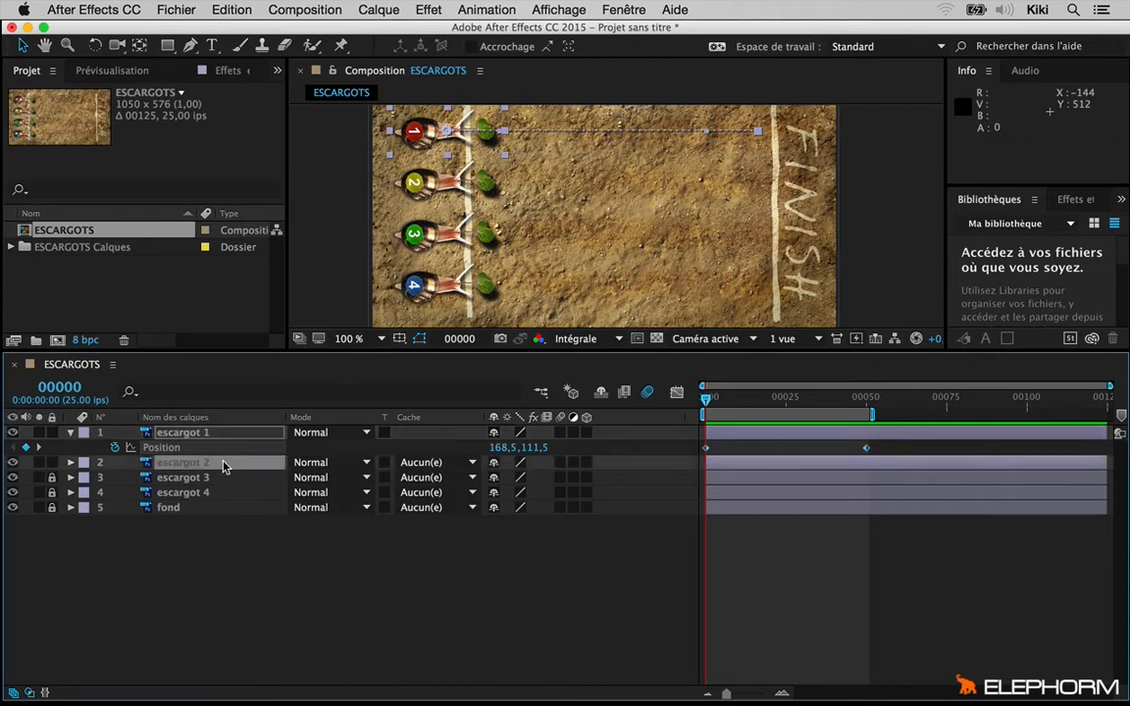
key("p")
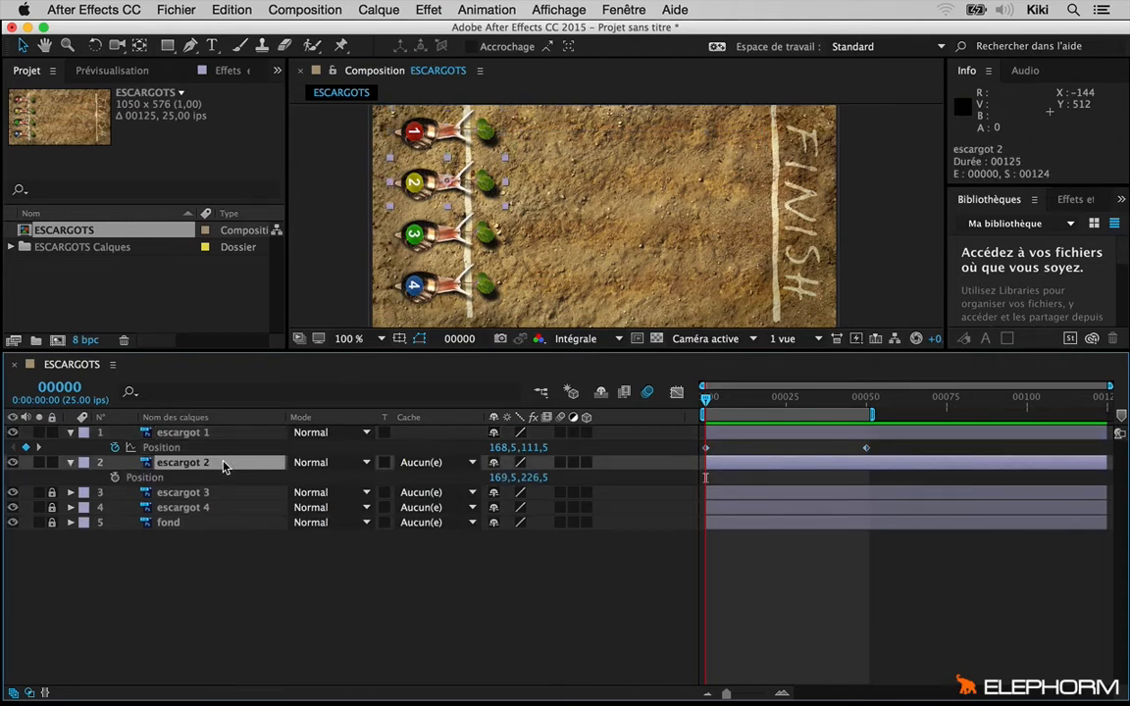
Select both Position keyframes of escargot 1 and copy them.
left_click_drag(733, 410, 666, 417)
left_click_drag(916, 448, 681, 473)
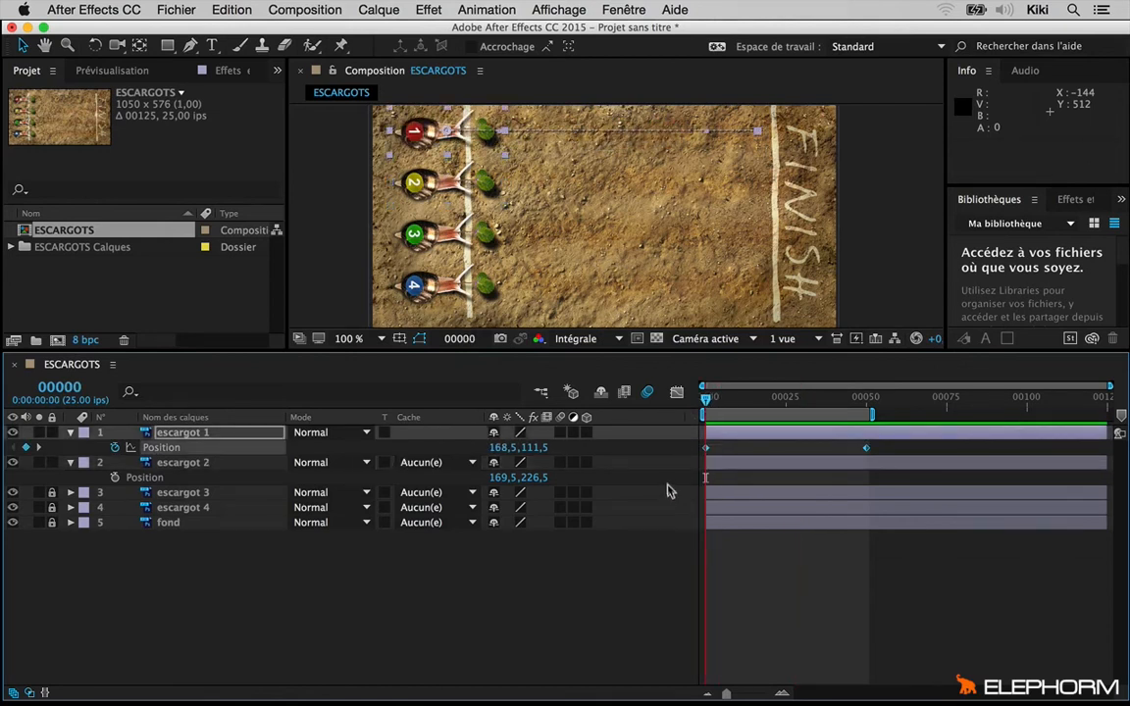
left_click(294, 449)
left_click(156, 453)
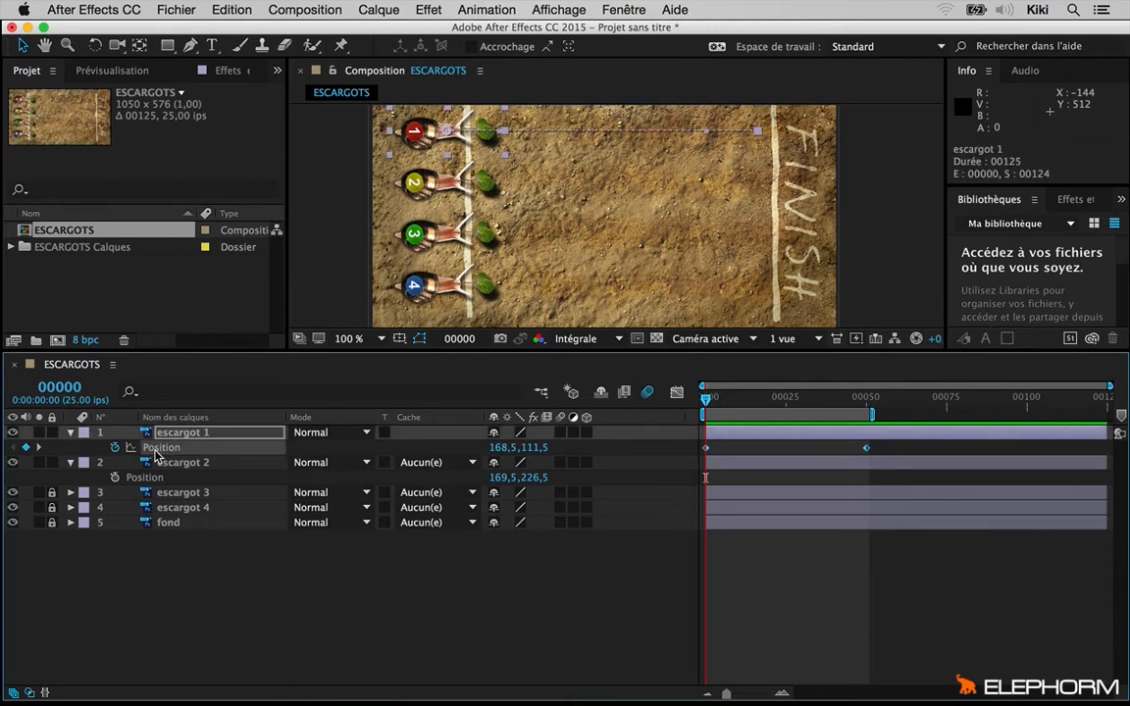
key("cmd+c")
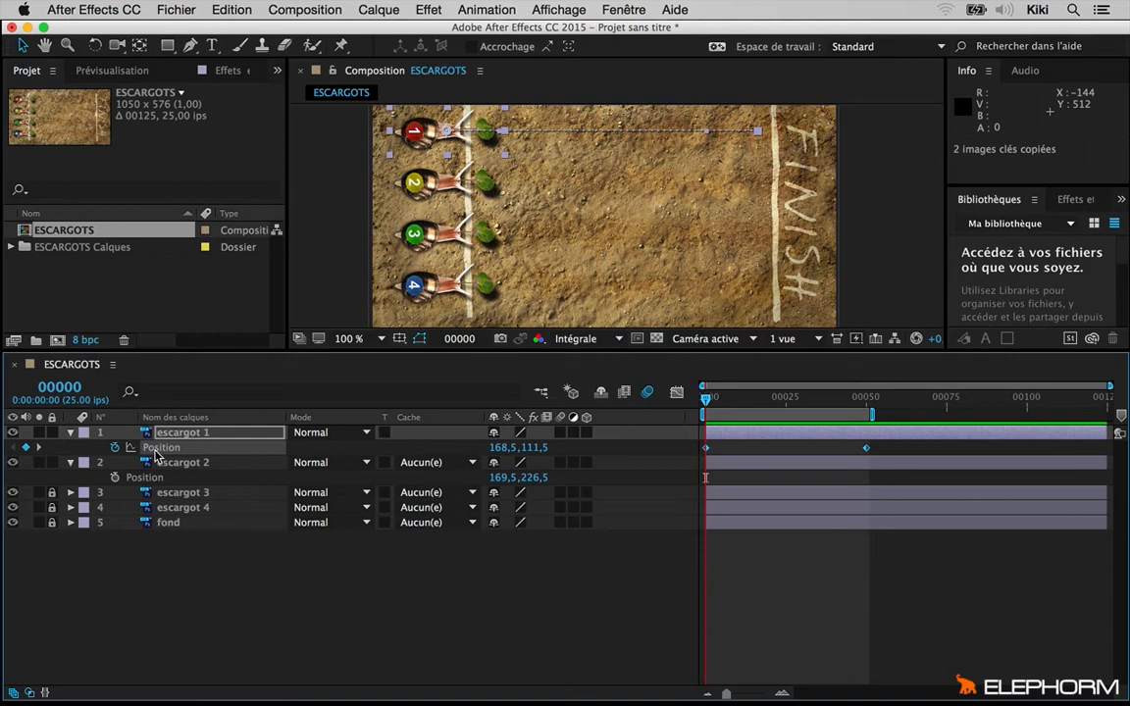
Paste the copied keyframes onto escargot 2's Position property, starting at frame 38.
left_click(148, 479)
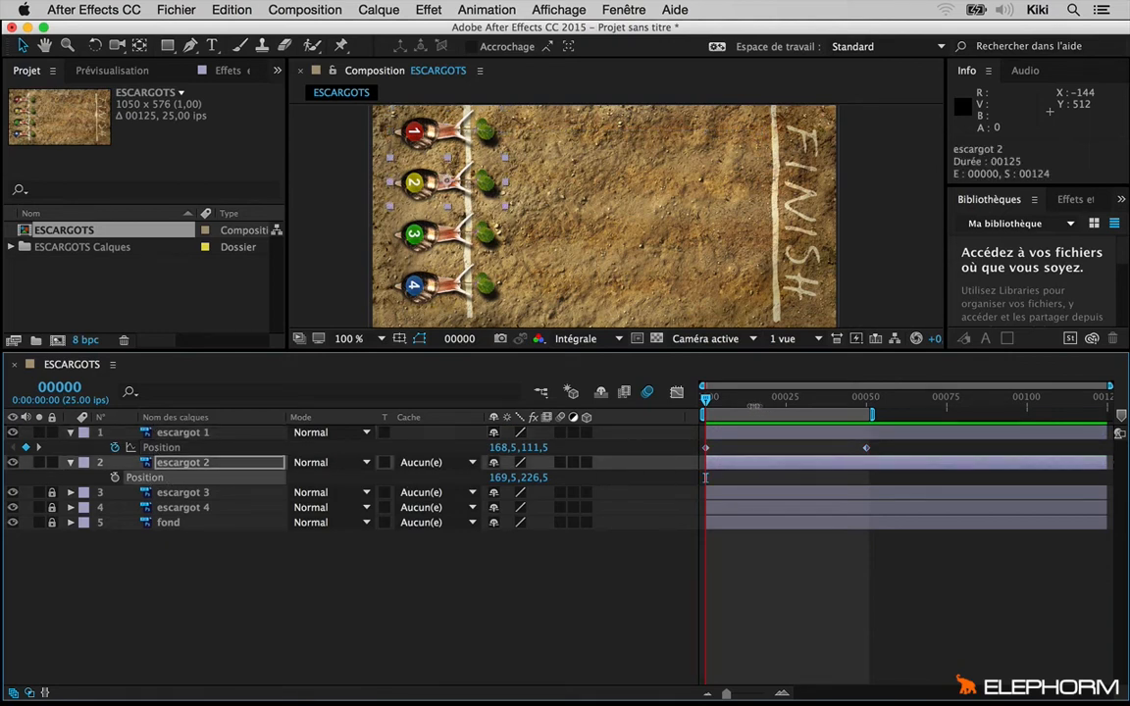
left_click(736, 400)
left_click_drag(737, 410, 796, 423)
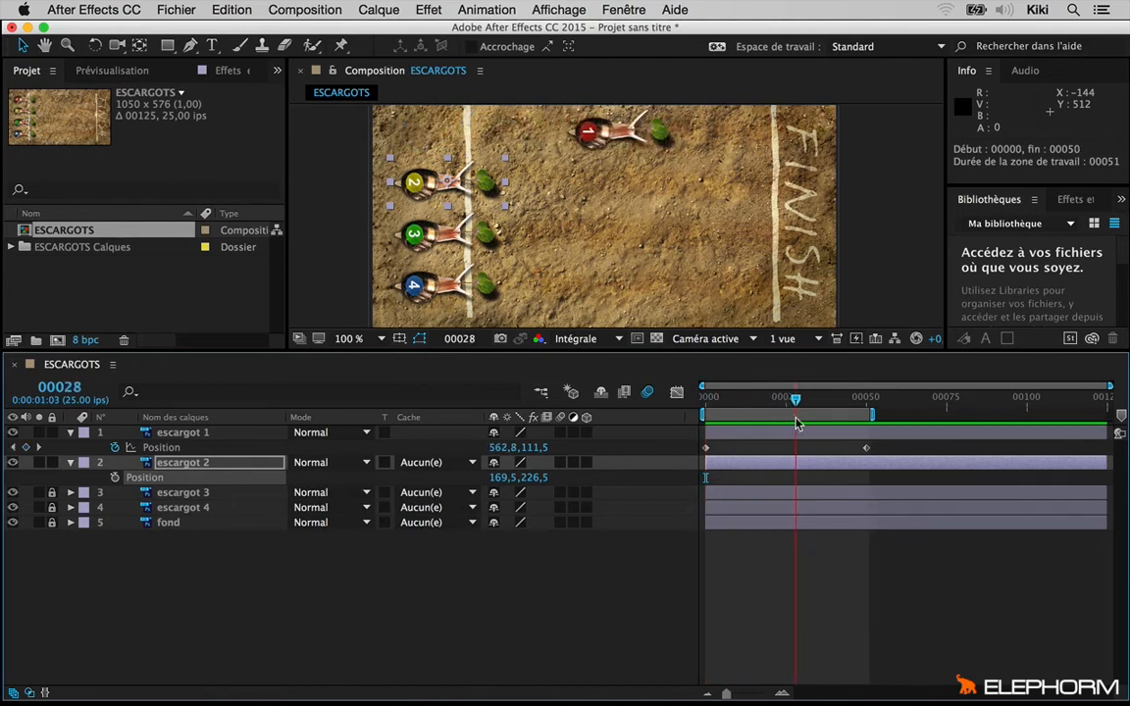
key("Home")
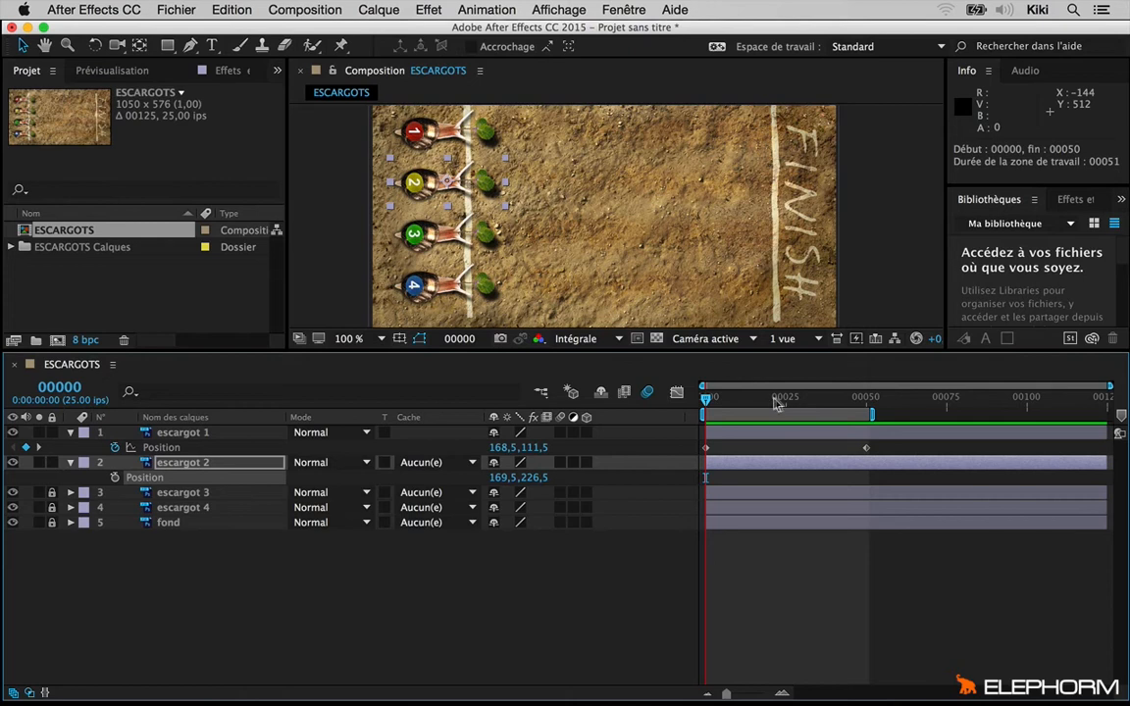
left_click_drag(756, 407, 827, 417)
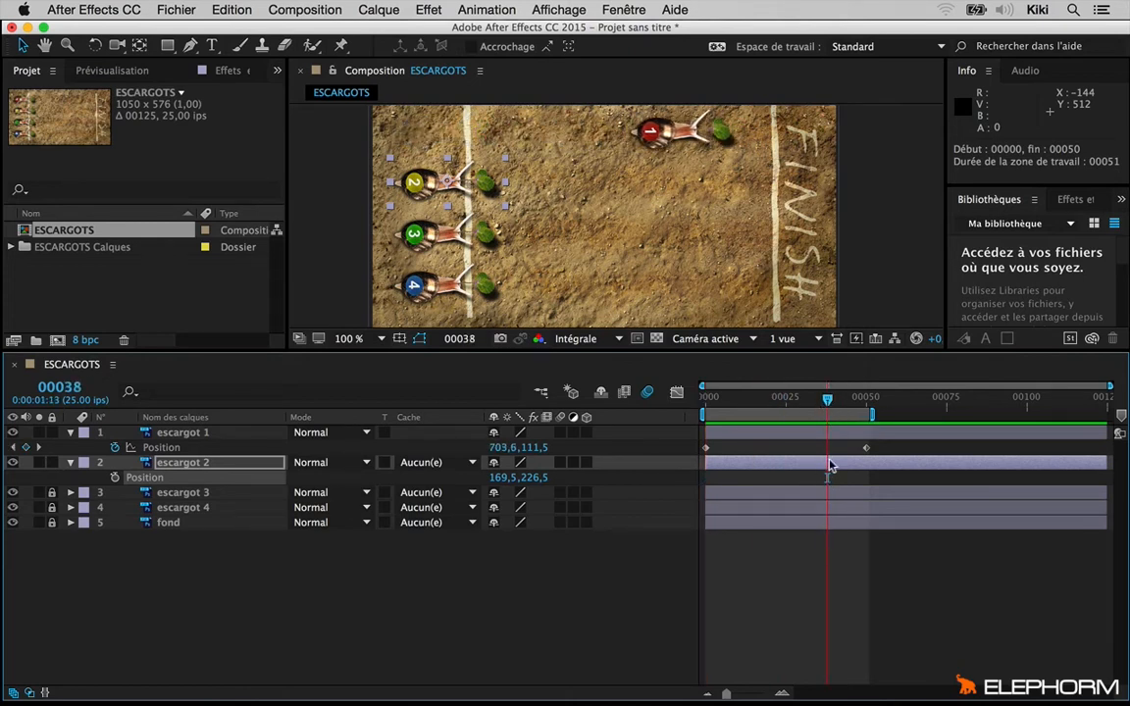
key("super+v")
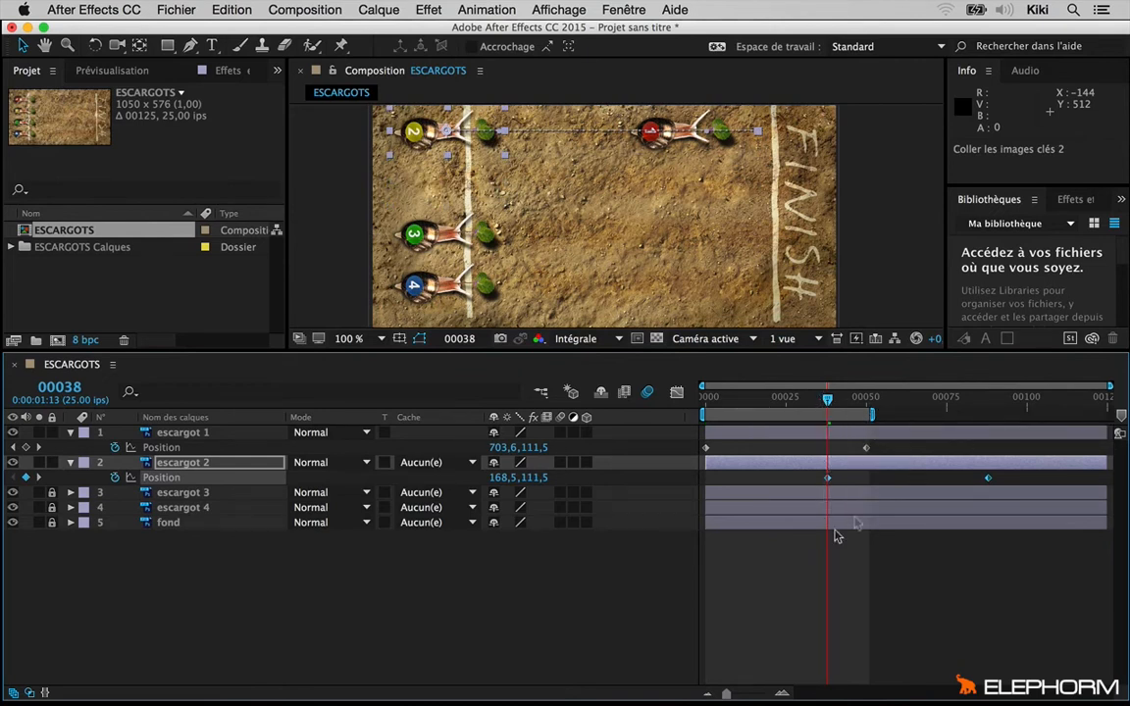
Undo the keyframe paste at frame 38 and paste the copied keyframes onto escargot 2's Position property at frame 0.
left_click(904, 450)
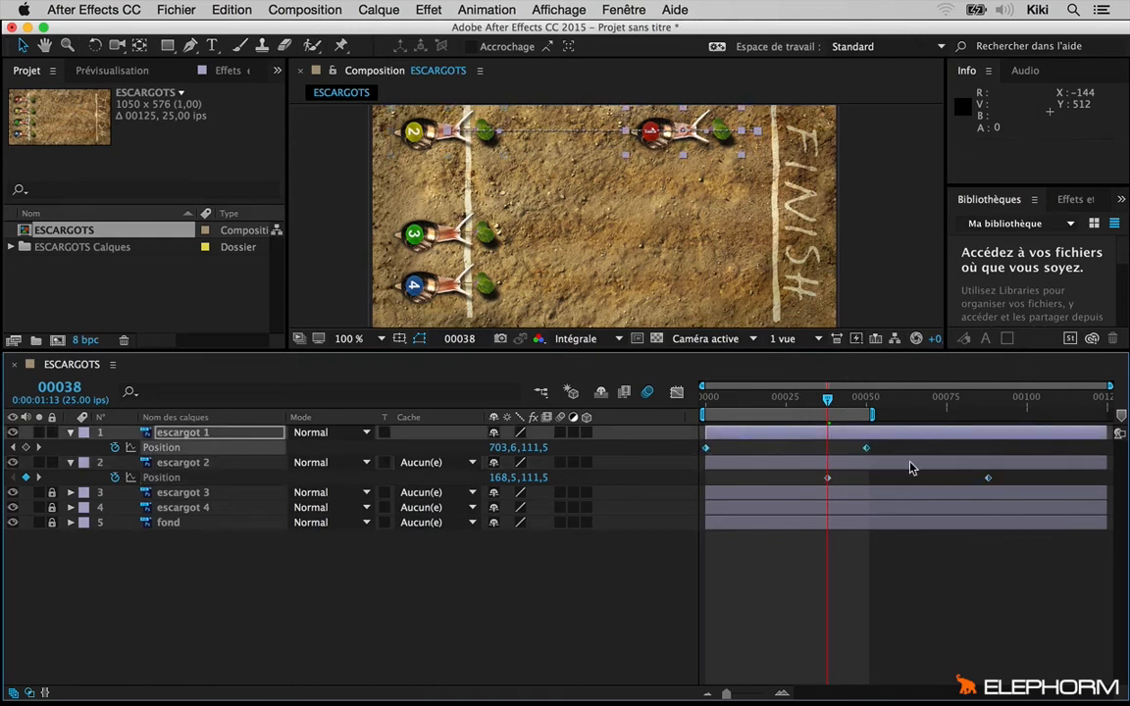
left_click_drag(690, 447, 882, 453)
left_click(231, 434)
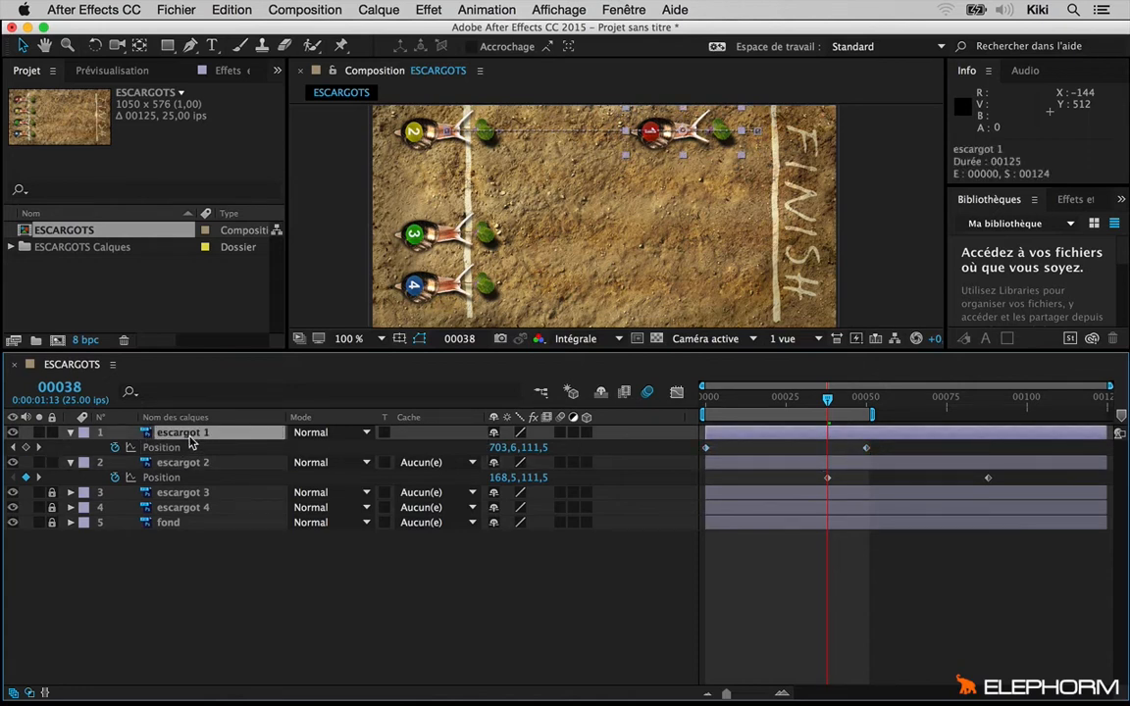
key("ctrl+z")
key("space")
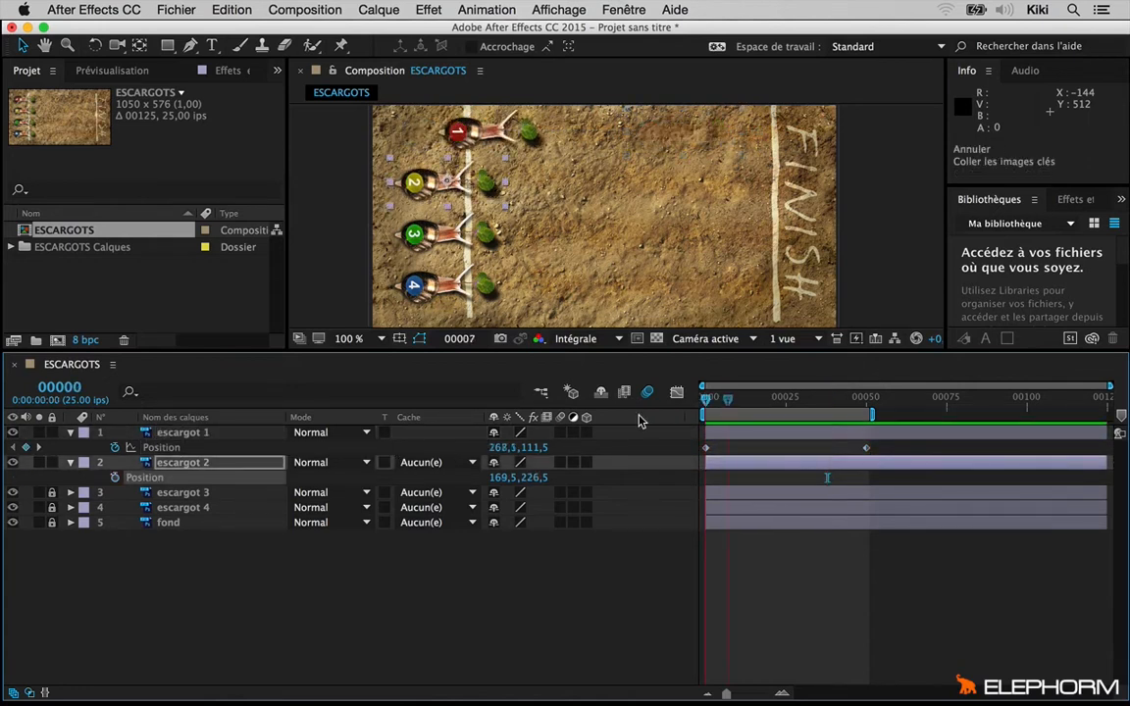
key("space")
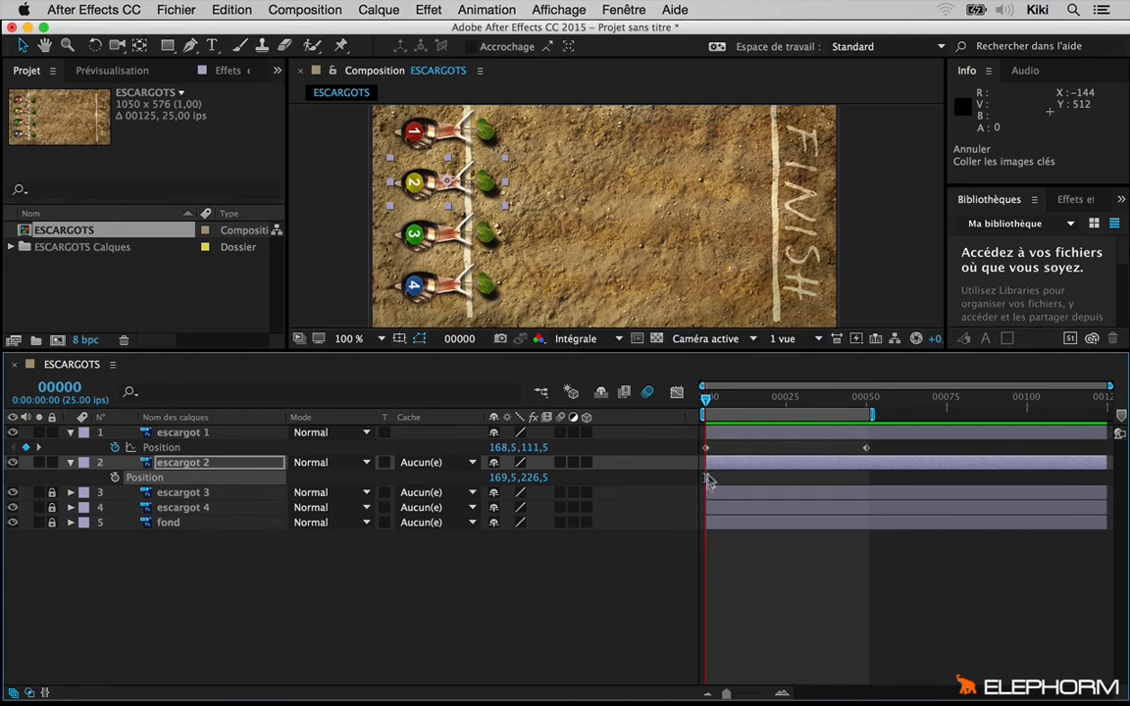
key("ctrl+v")
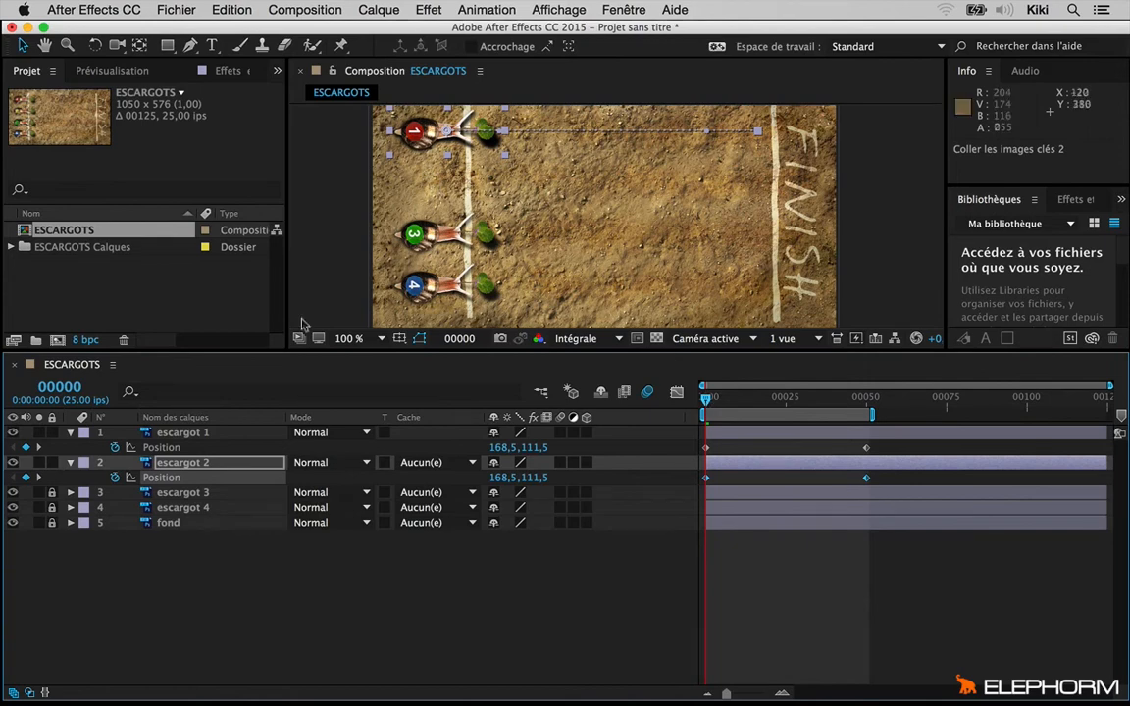
Hide and show escargot 1 repeatedly at frame 0 to check which snail lies beneath it on the start line.
left_click(199, 463)
scroll(439, 208, "up", 1)
left_click_drag(371, 156, 604, 319)
left_click_drag(908, 478, 692, 491)
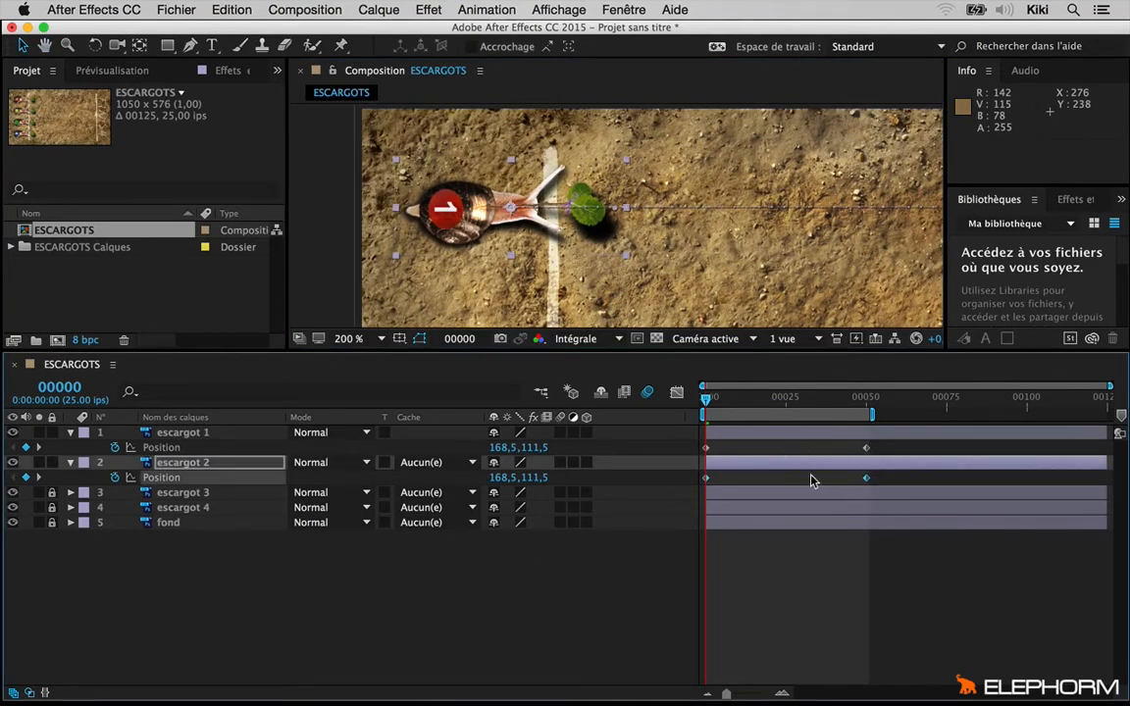
left_click(185, 465)
left_click(177, 434)
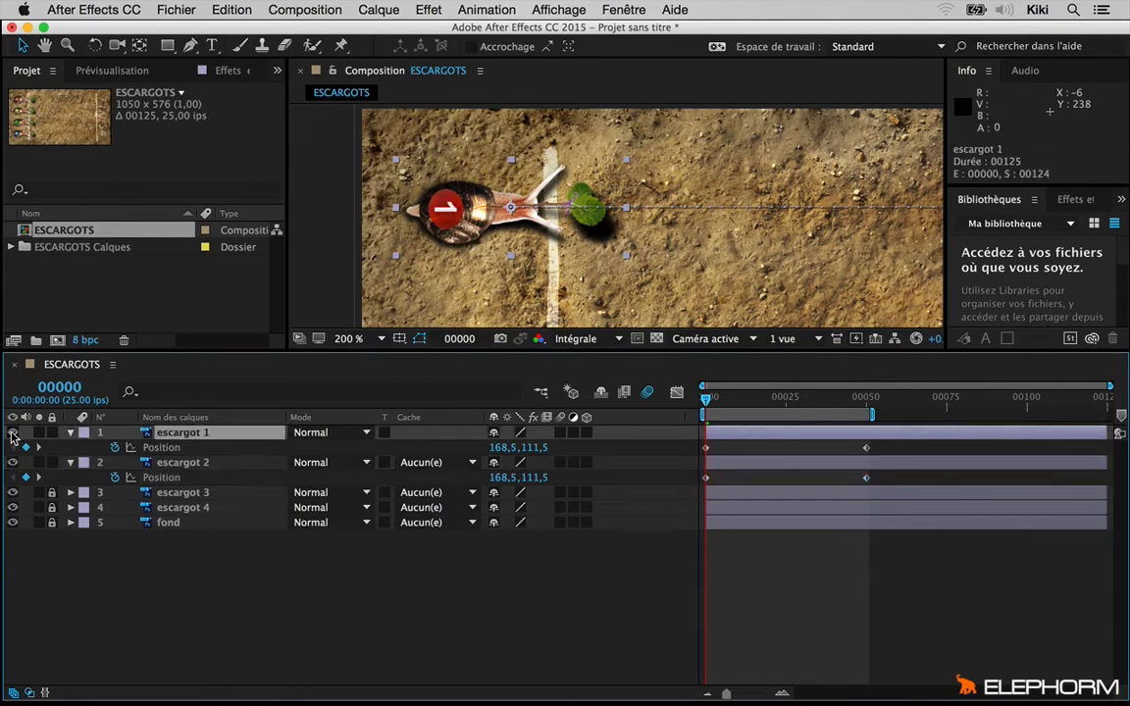
left_click(13, 433)
left_click(13, 433)
left_click(13, 433)
left_click(12, 433)
left_click(13, 433)
left_click(12, 432)
left_click(13, 433)
left_click(13, 433)
scroll(723, 263, "down", 1)
key("space")
left_click_drag(723, 261, 682, 201)
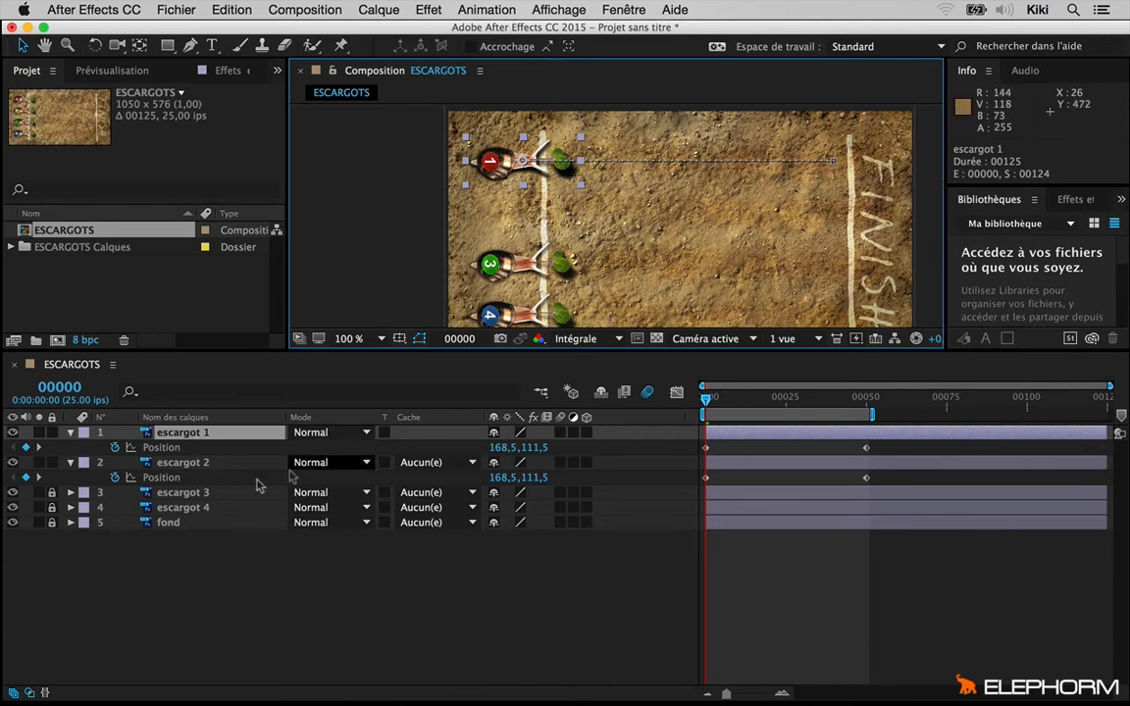
Try moving escargot 2 down into its own lane by raising its Position Y value at frame 29, and undo the change.
key("space")
key("space")
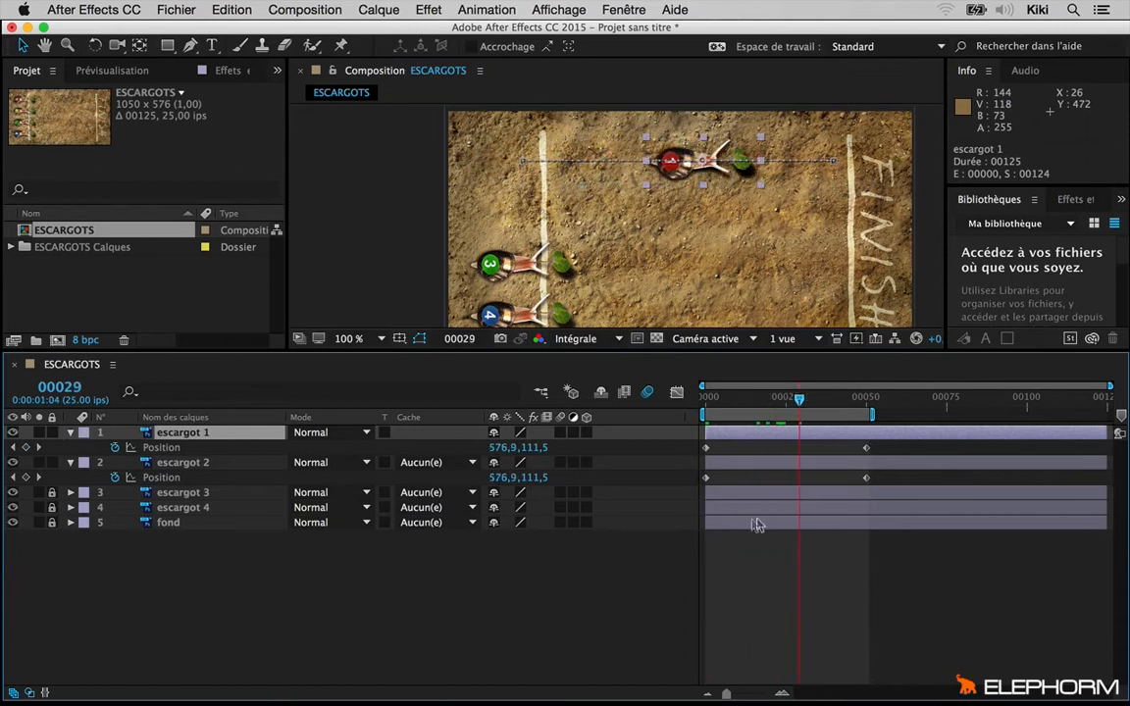
left_click_drag(539, 481, 638, 481)
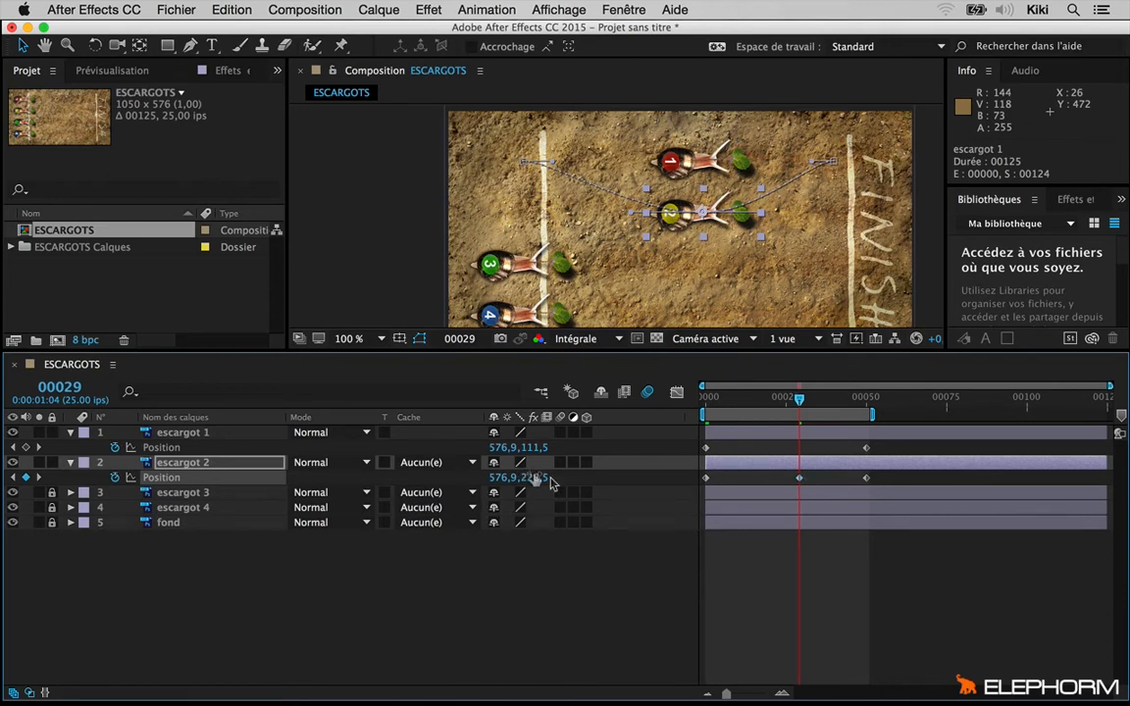
key("super+z")
Set escargot 2's Position Y to 232,5 at frame 29, and delete the extra keyframe this adds.
left_click(791, 464)
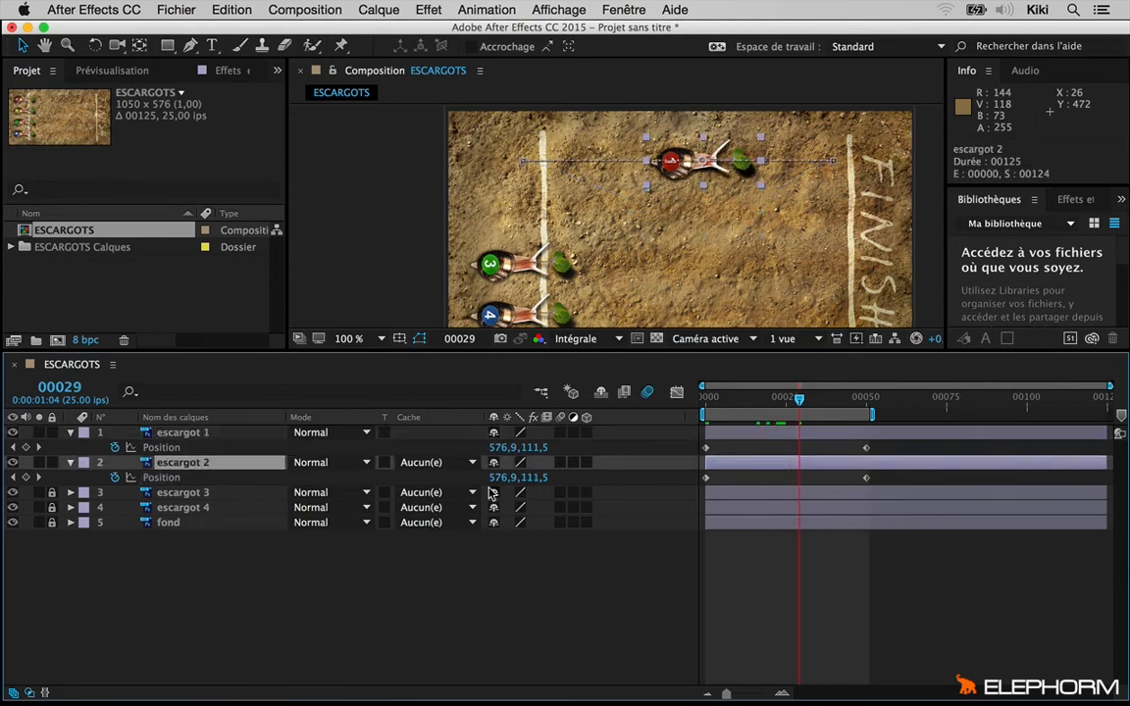
left_click_drag(534, 478, 642, 493)
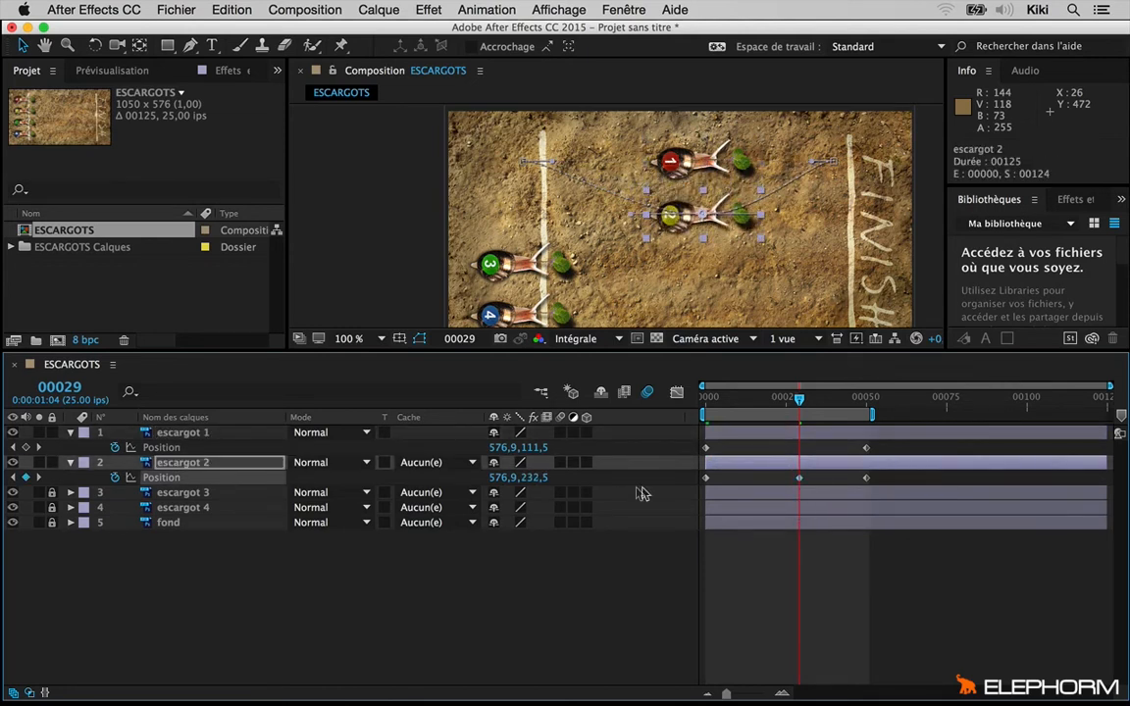
left_click(799, 479)
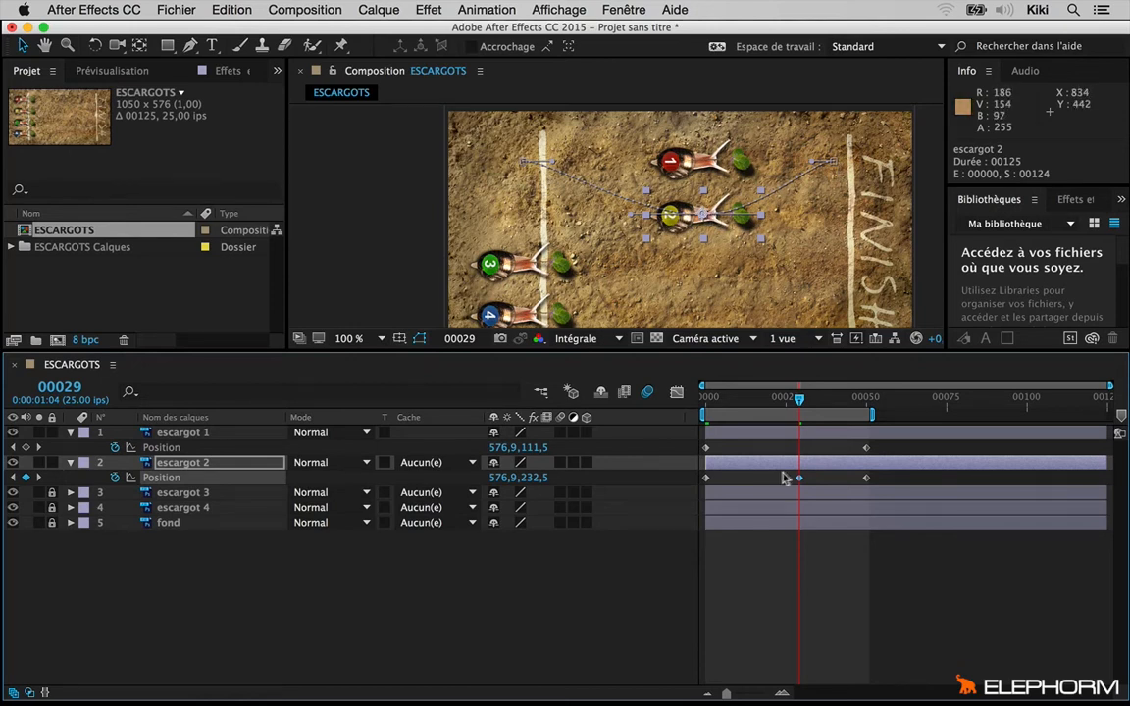
key("Delete")
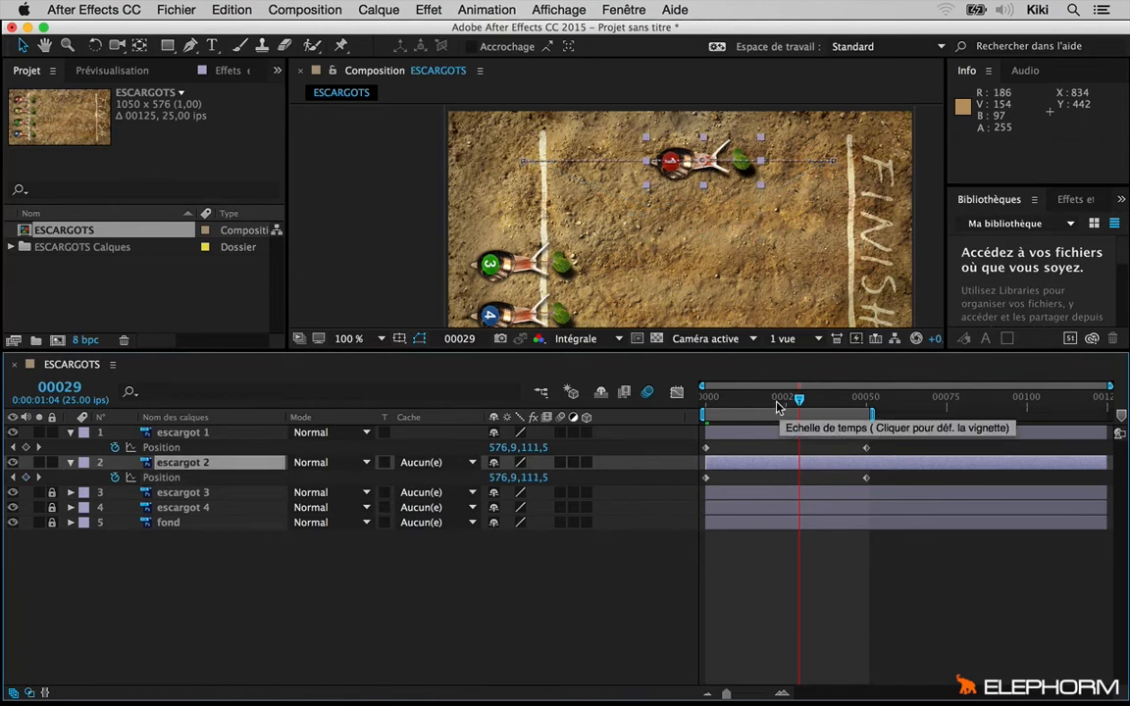
At frame 0, select both of escargot 2's Position keyframes and set their Y value to 225,5.
left_click(707, 402)
key("space")
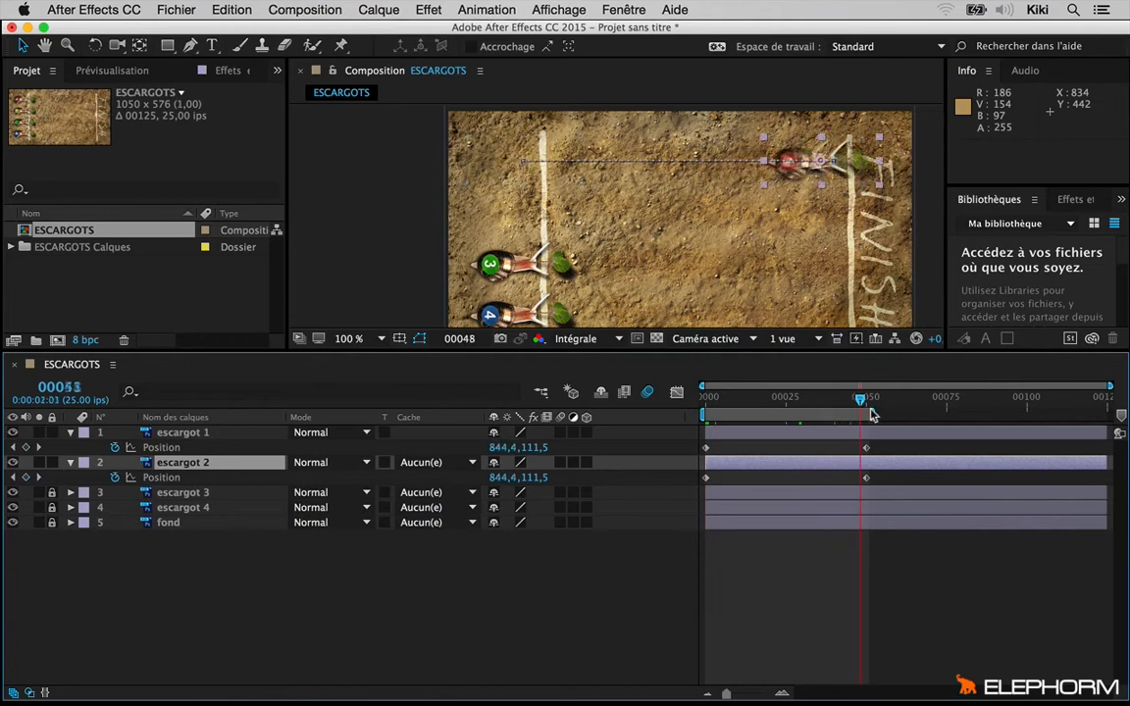
key("space")
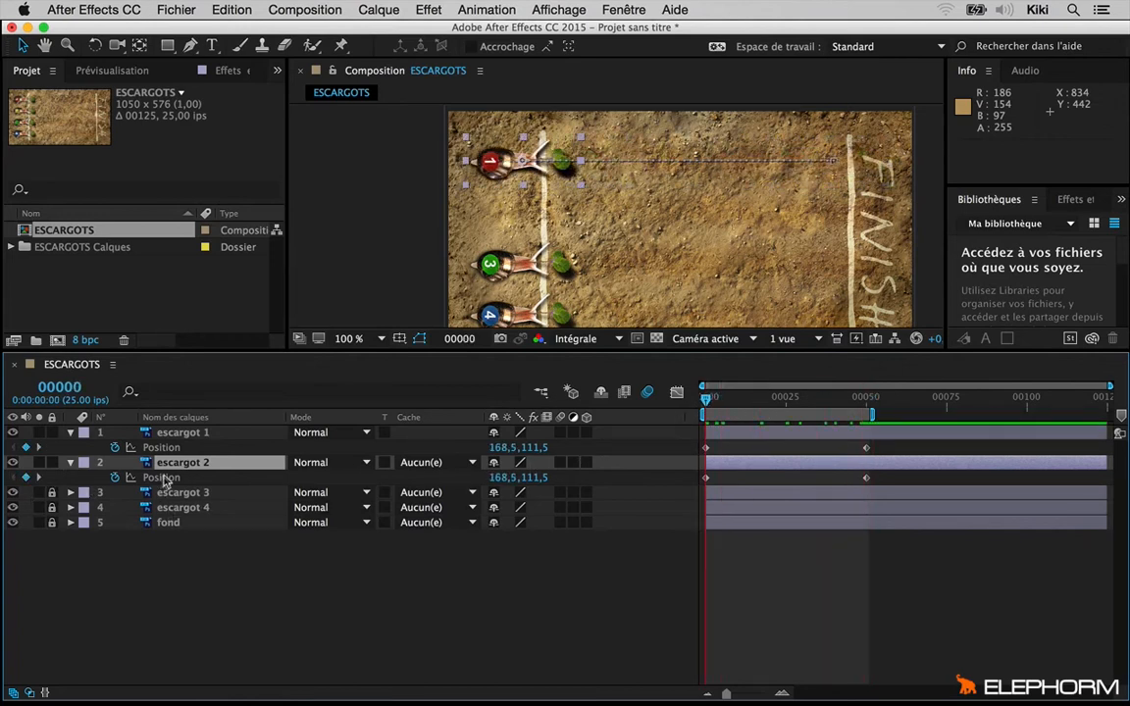
left_click(163, 478)
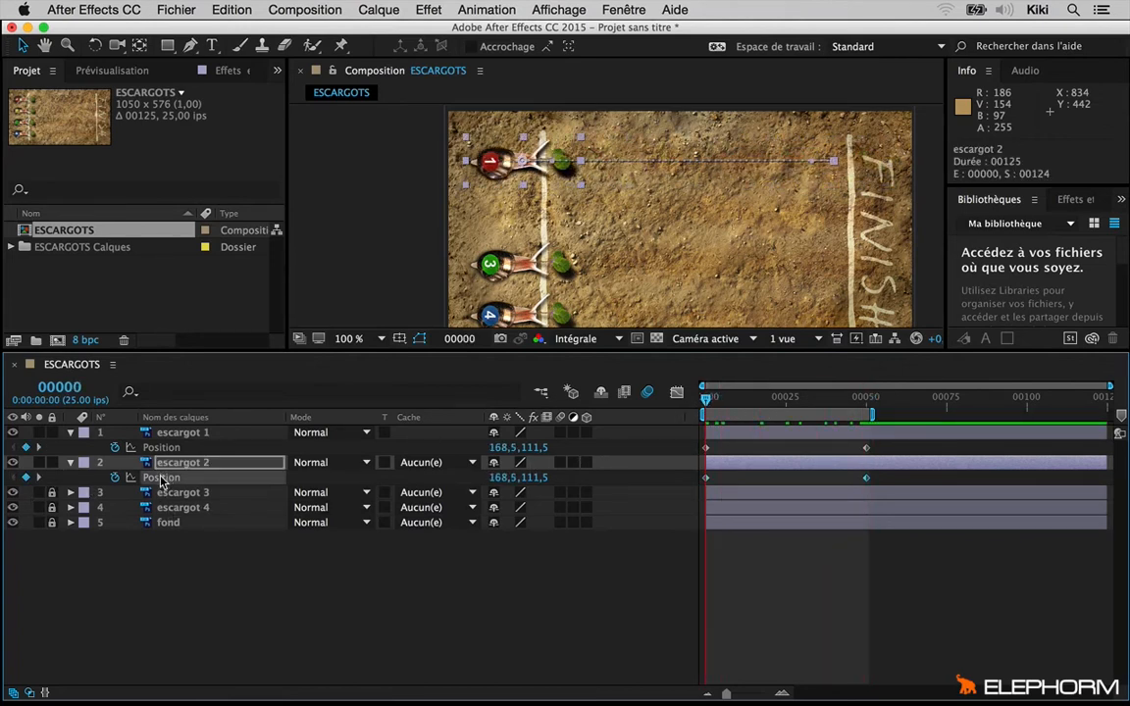
left_click_drag(532, 475, 616, 492)
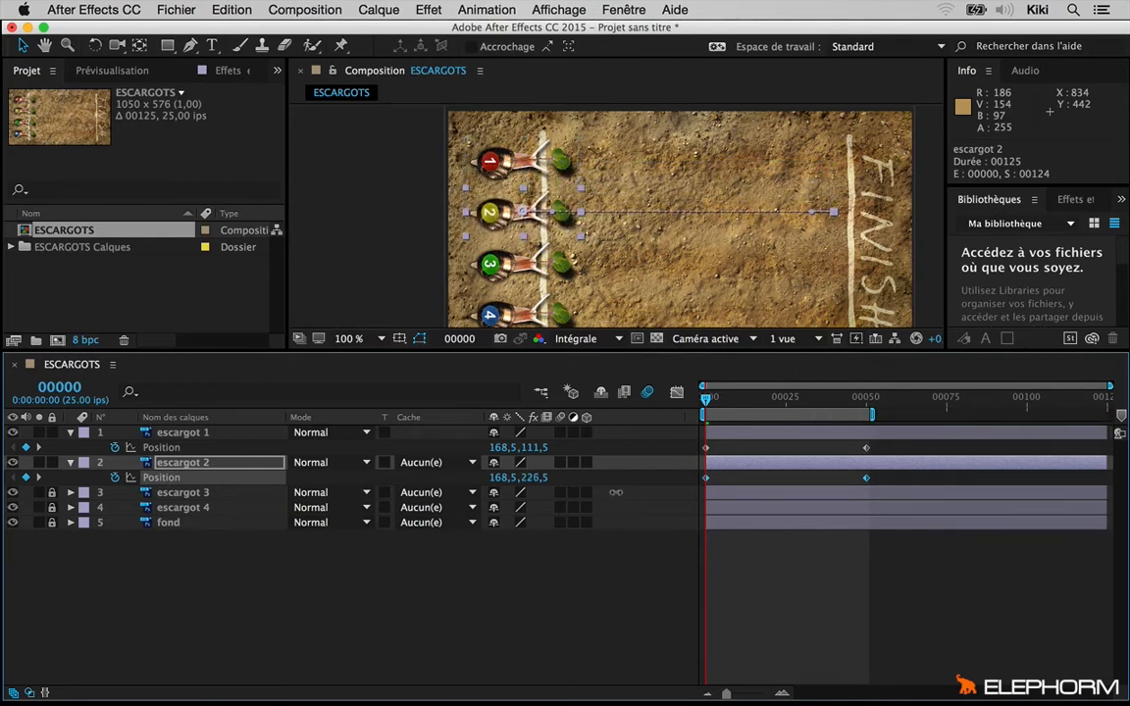
left_click(605, 535)
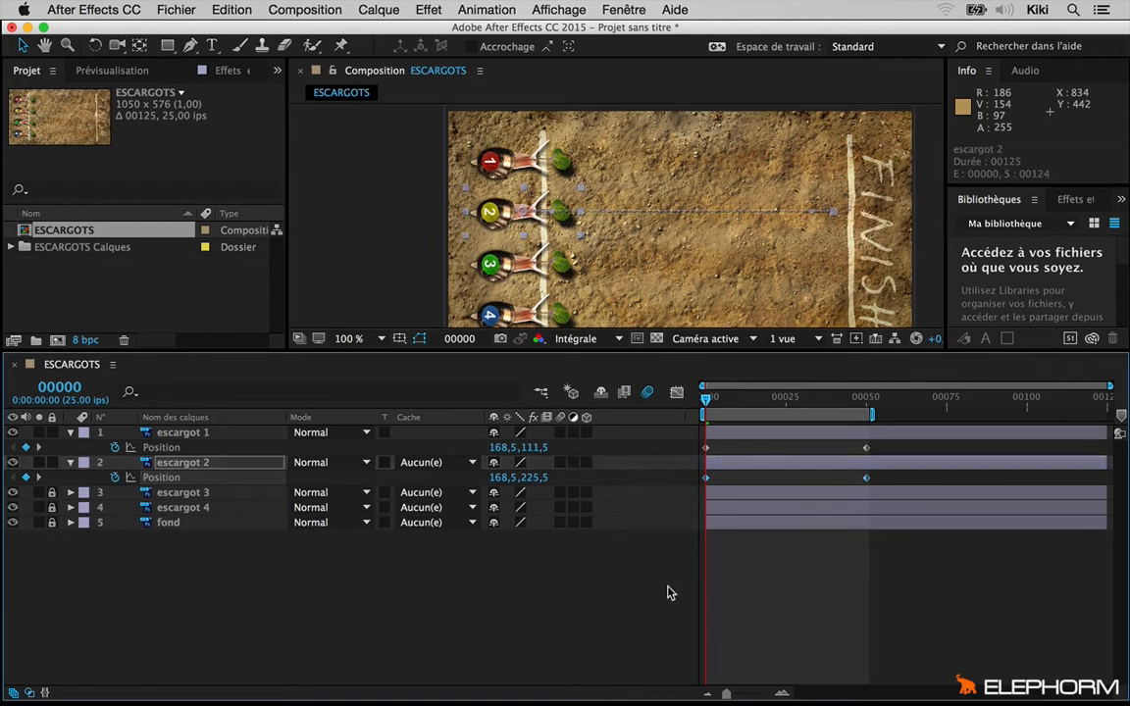
Try changing escargot 2's Position Y at frame 23 with only the layer selected, and undo the change.
left_click(782, 397)
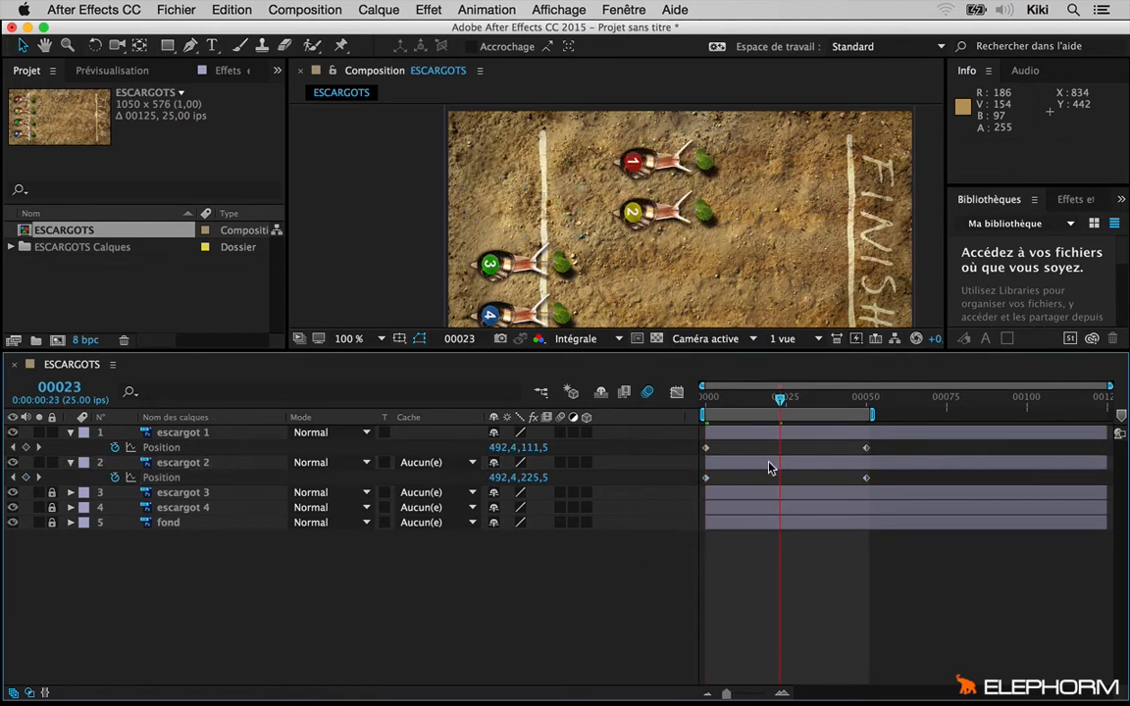
left_click(770, 466)
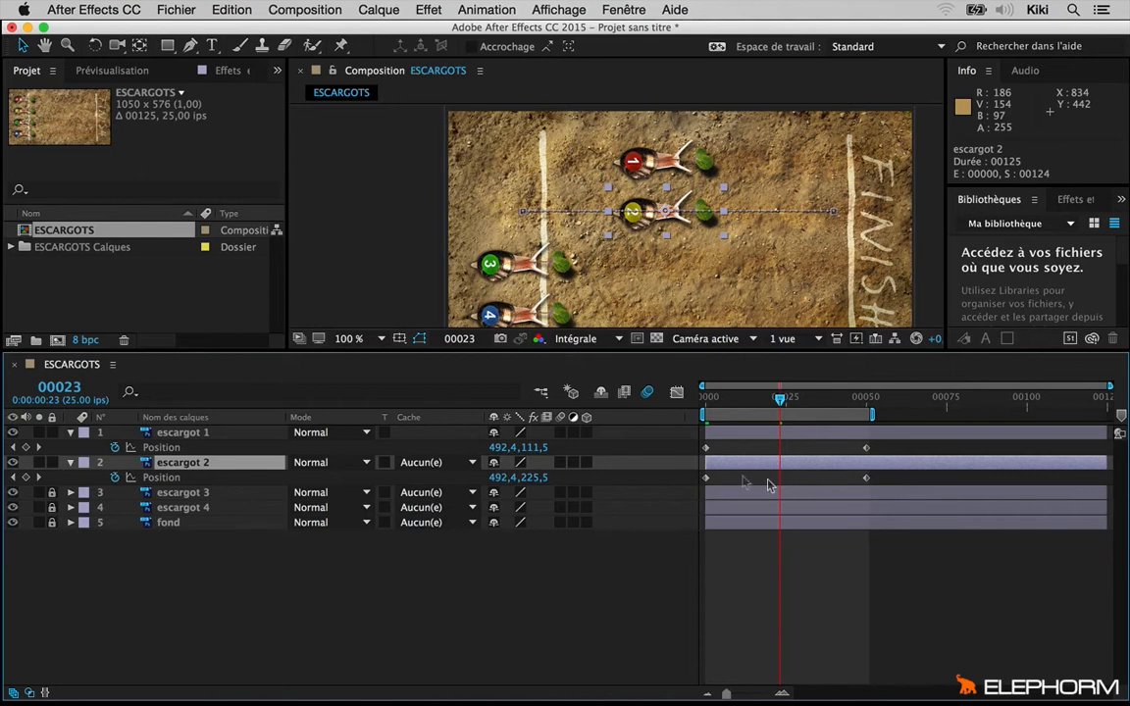
left_click_drag(534, 478, 559, 478)
key("super+z")
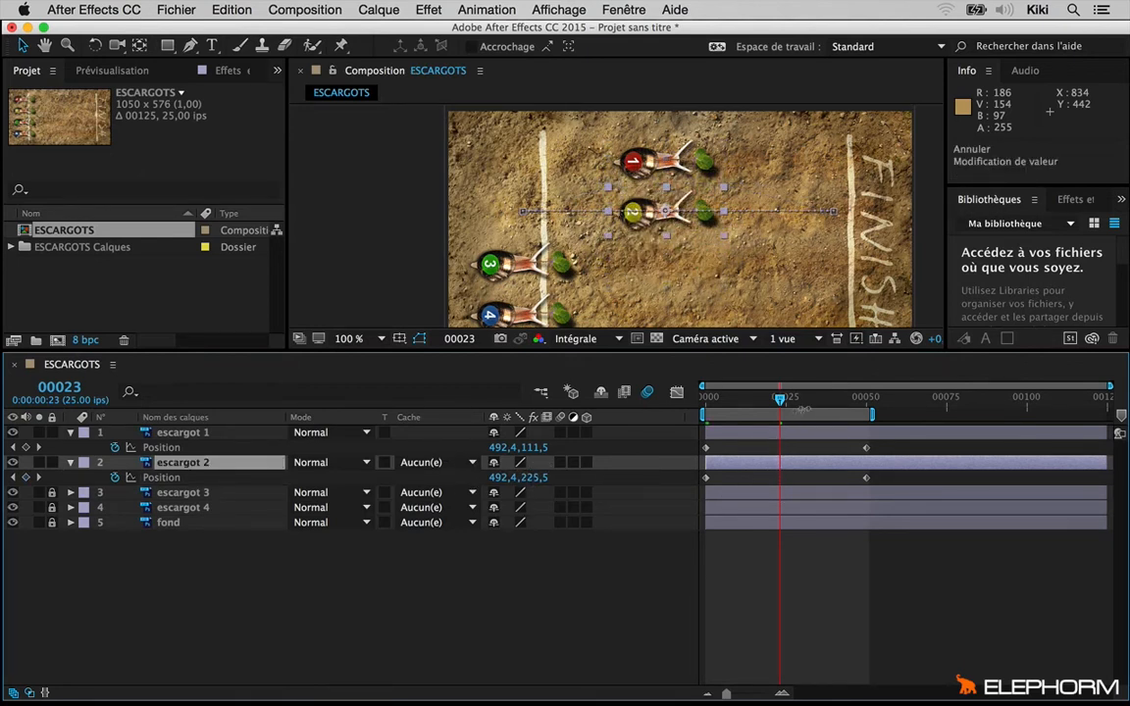
Return to frame 0, select both of escargot 2's Position keyframes and set their Y value to 220,5.
left_click_drag(790, 402, 691, 402)
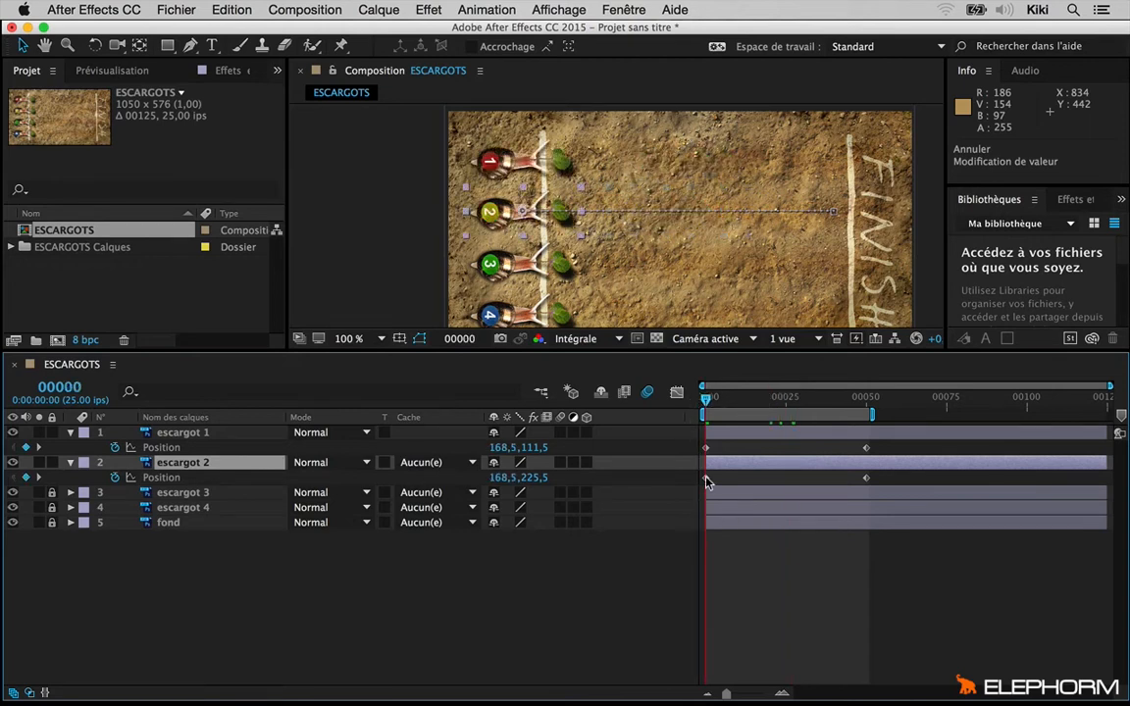
left_click_drag(522, 478, 675, 517)
key("Return")
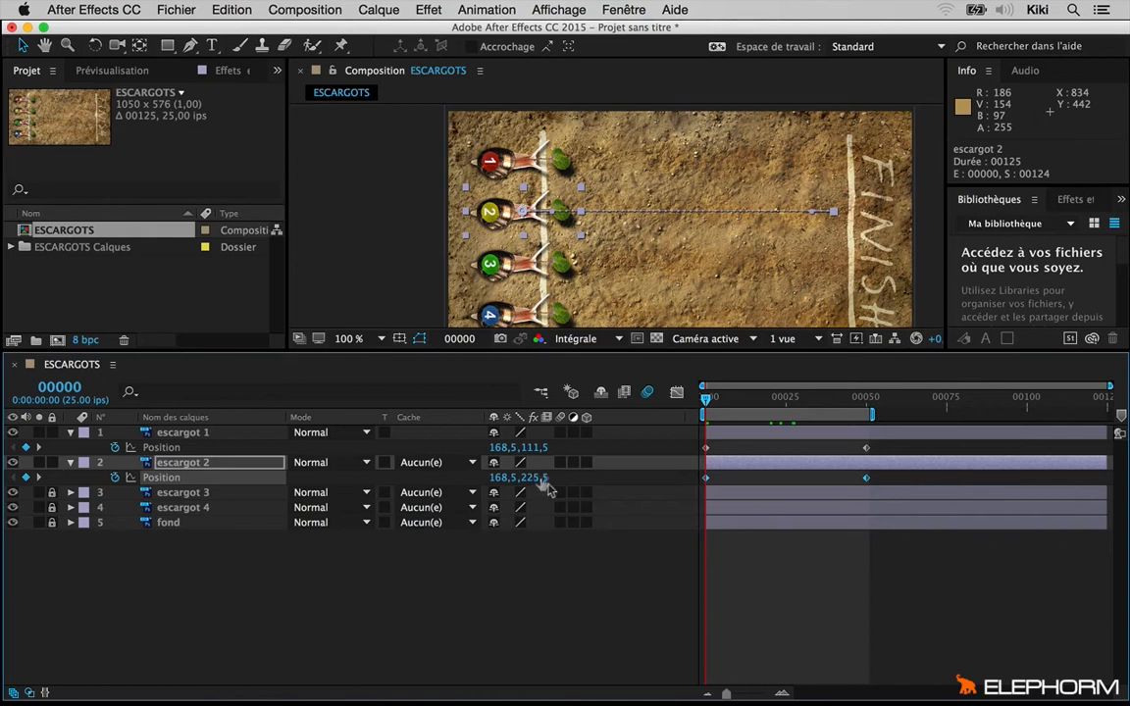
left_click_drag(535, 477, 518, 488)
left_click(694, 534)
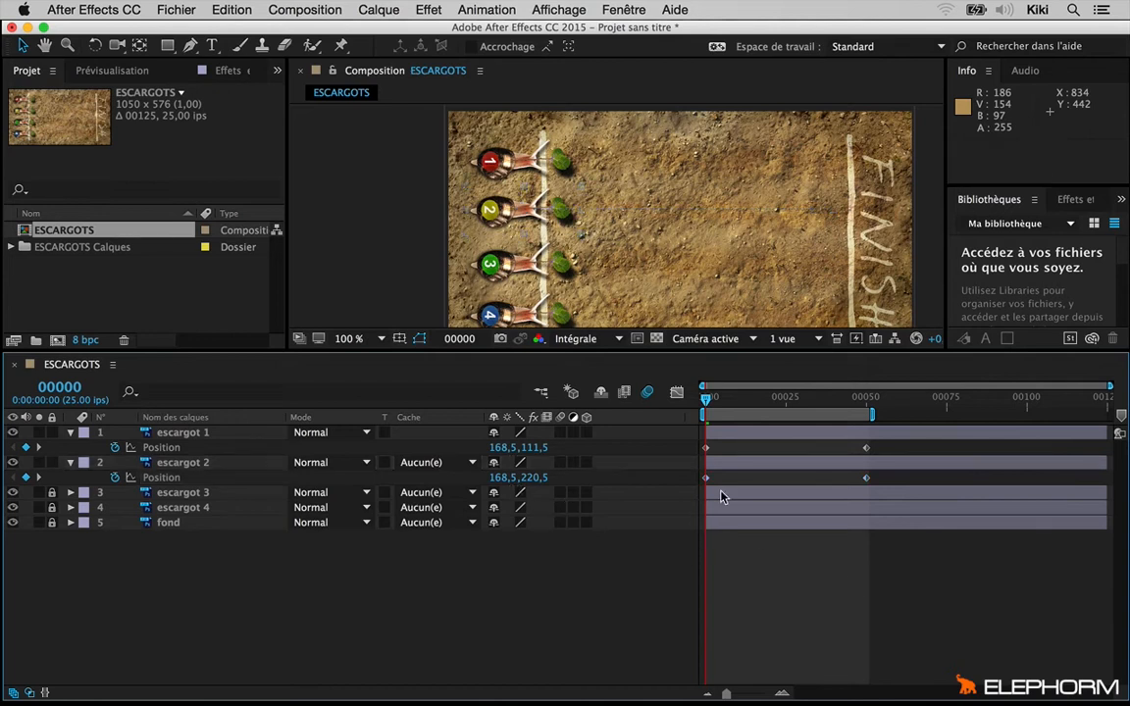
Preview the race, and apply the keyframe assistant's Lissage à l'approche to escargot 2's last Position keyframe at frame 50.
key("space")
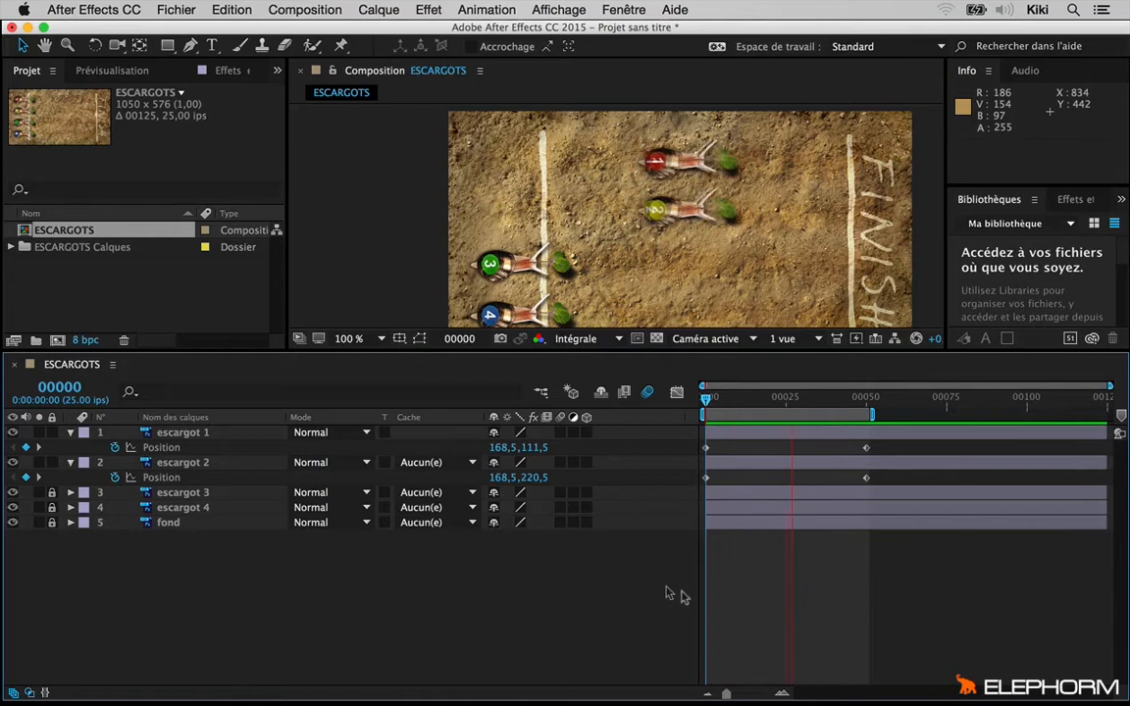
mouse_move(773, 400)
left_mouse_down()
mouse_move(766, 413)
mouse_move(770, 402)
left_mouse_up()
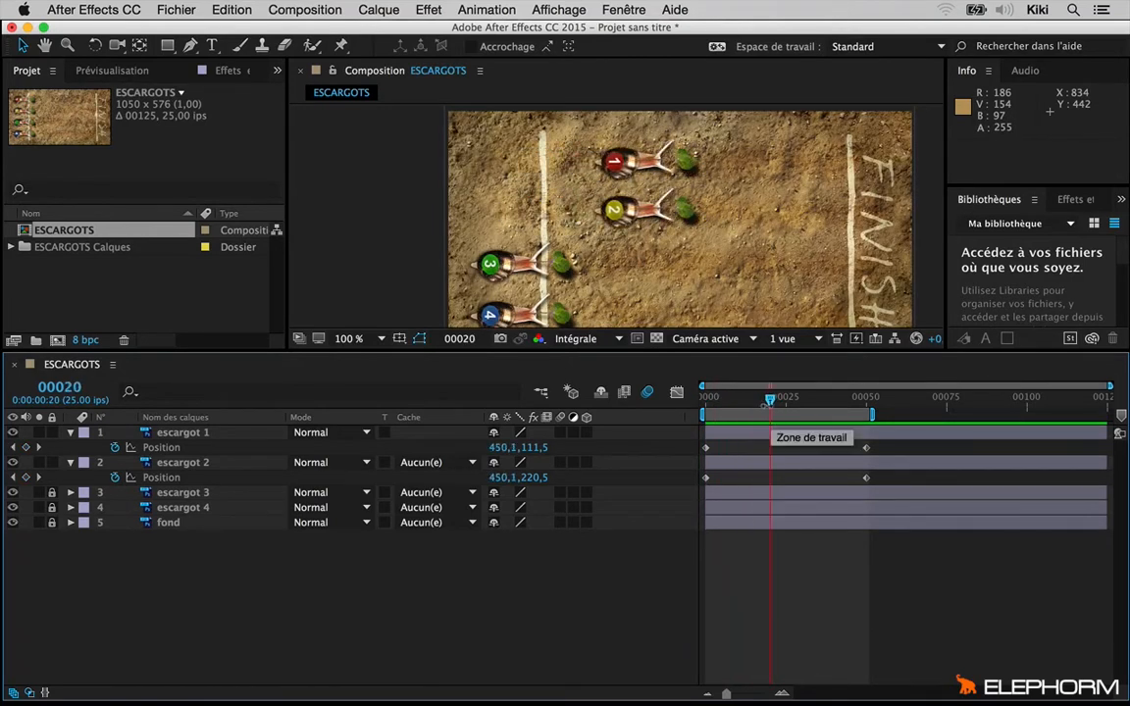
left_click_drag(770, 402, 780, 413)
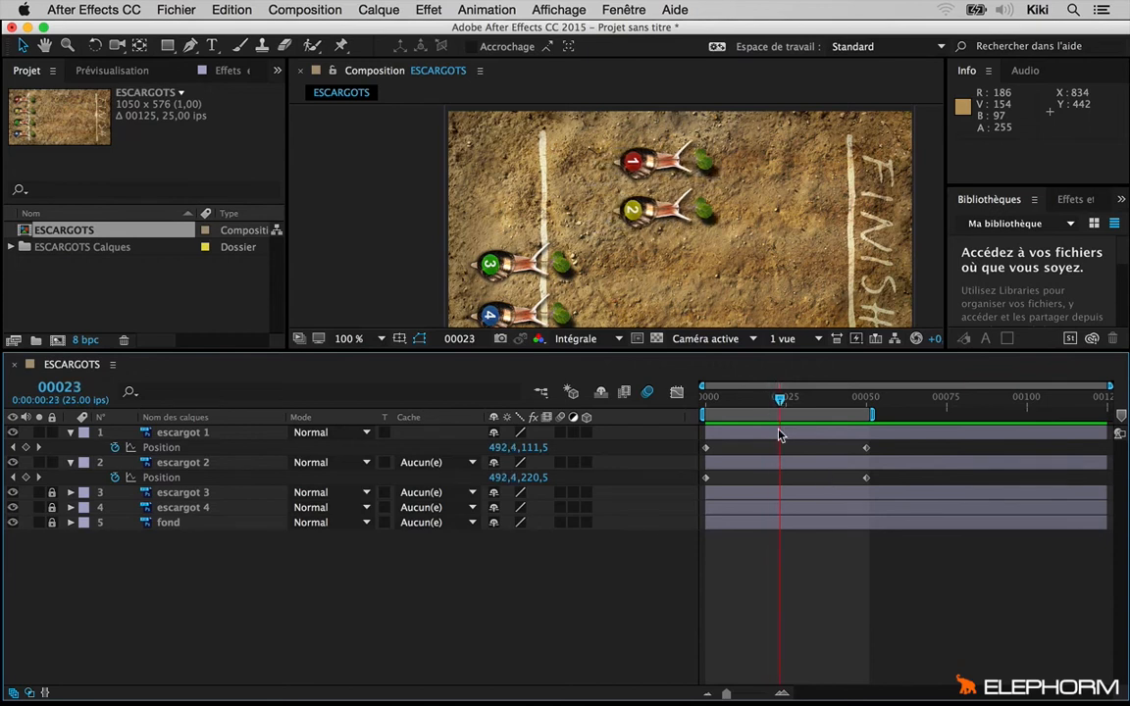
left_click(841, 480)
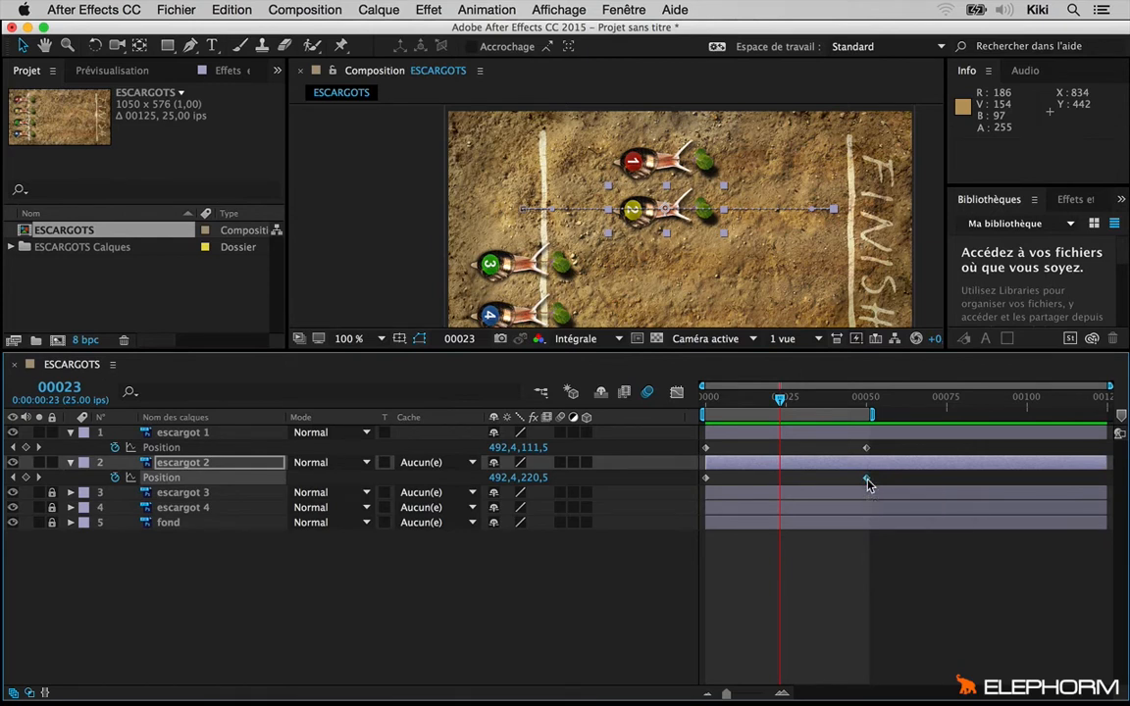
right_click(866, 480)
mouse_move(707, 686)
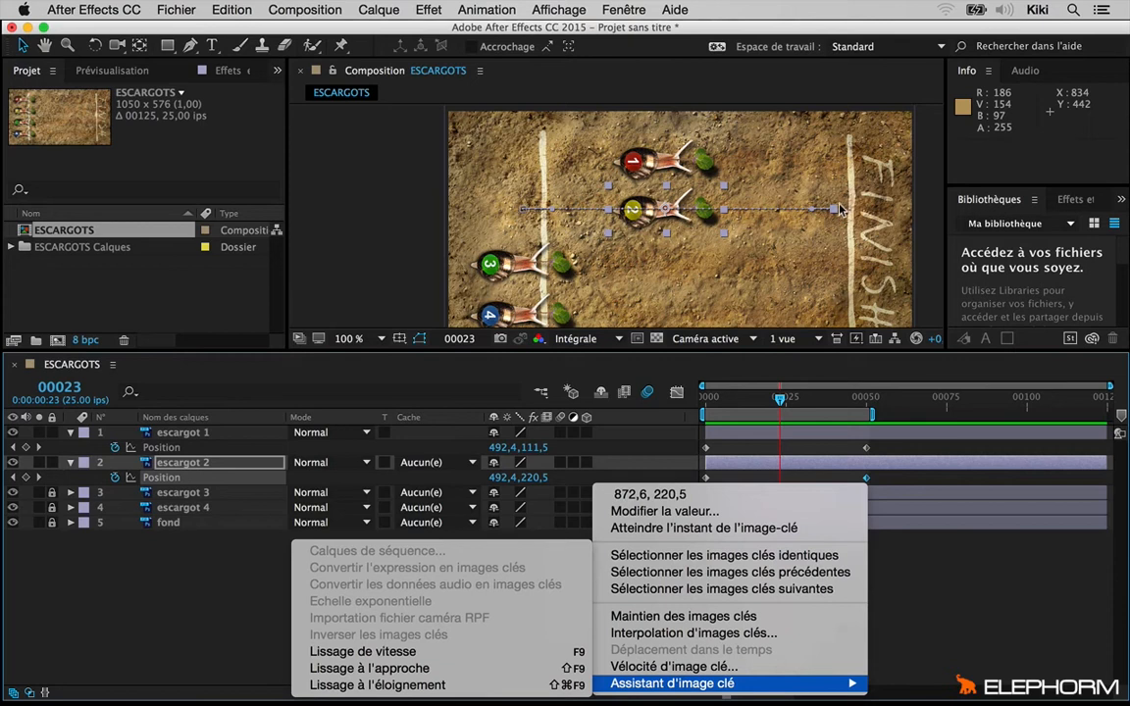
left_click(433, 669)
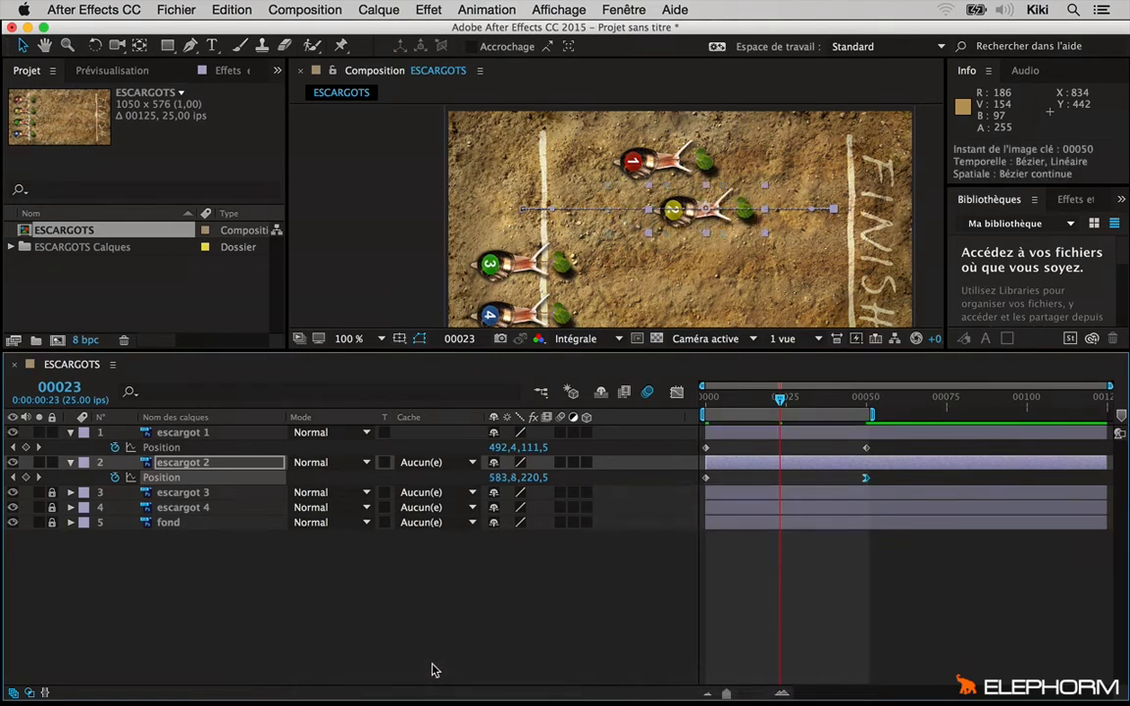
left_click_drag(854, 485, 869, 488)
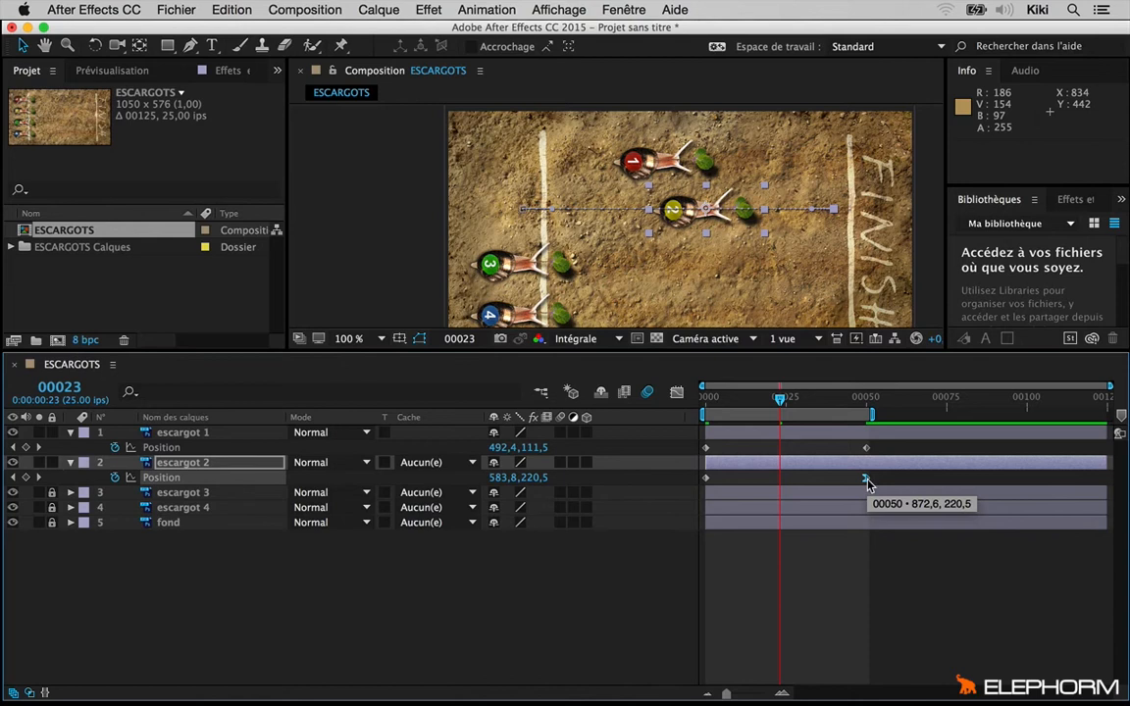
Preview the race and inspect frame 24 to compare escargot 2's eased run with escargot 1's linear run.
key("space")
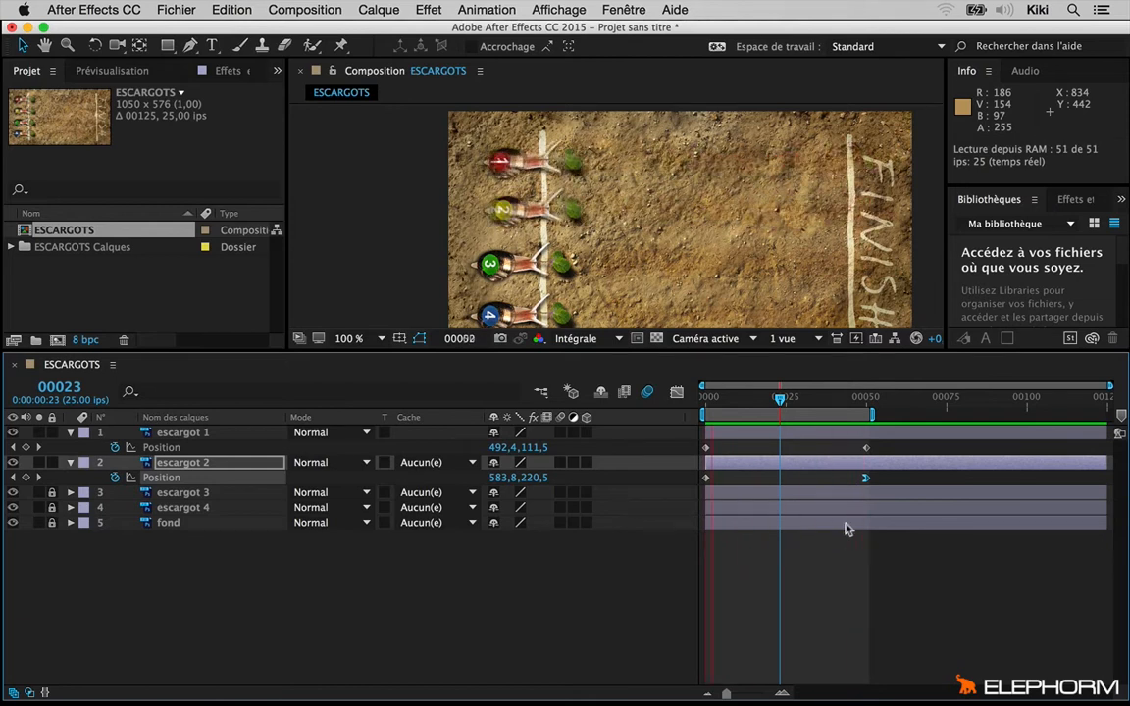
left_click(822, 601)
left_click_drag(796, 398, 776, 420)
left_click(758, 467)
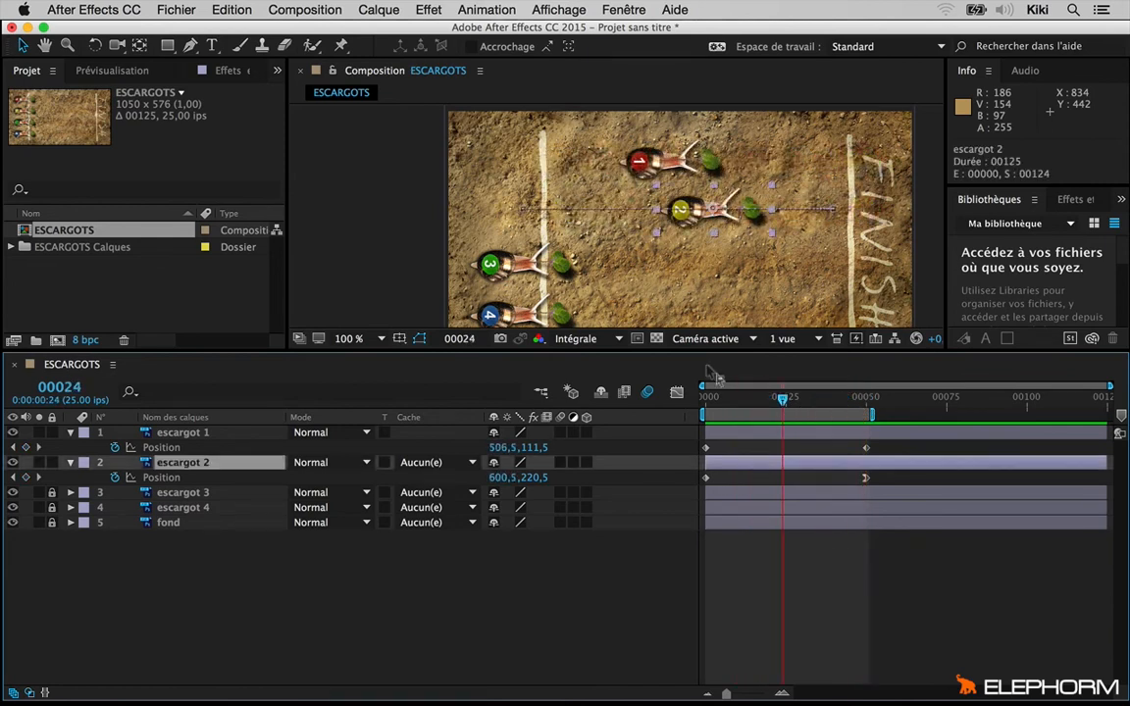
key("space")
left_click_drag(842, 412, 783, 408)
left_click(757, 581)
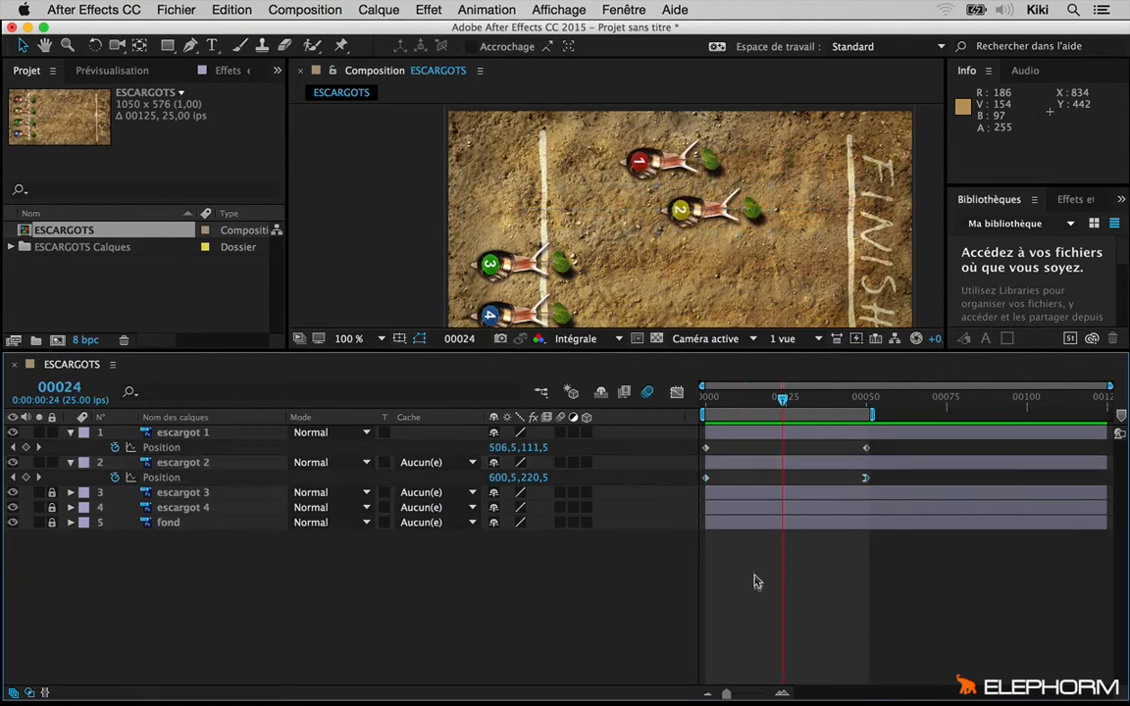
Select escargot 2's Position property, open it in the graph editor and display its speed graph (graphique de vitesse).
left_click_drag(880, 478, 856, 490)
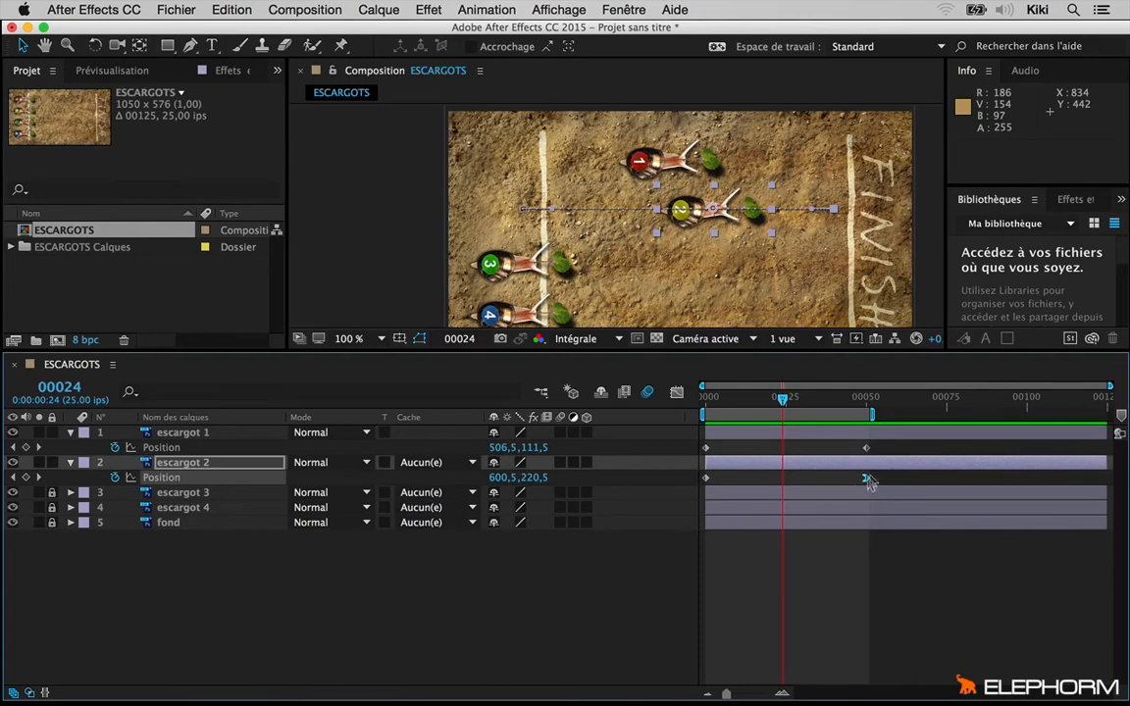
mouse_move(866, 483)
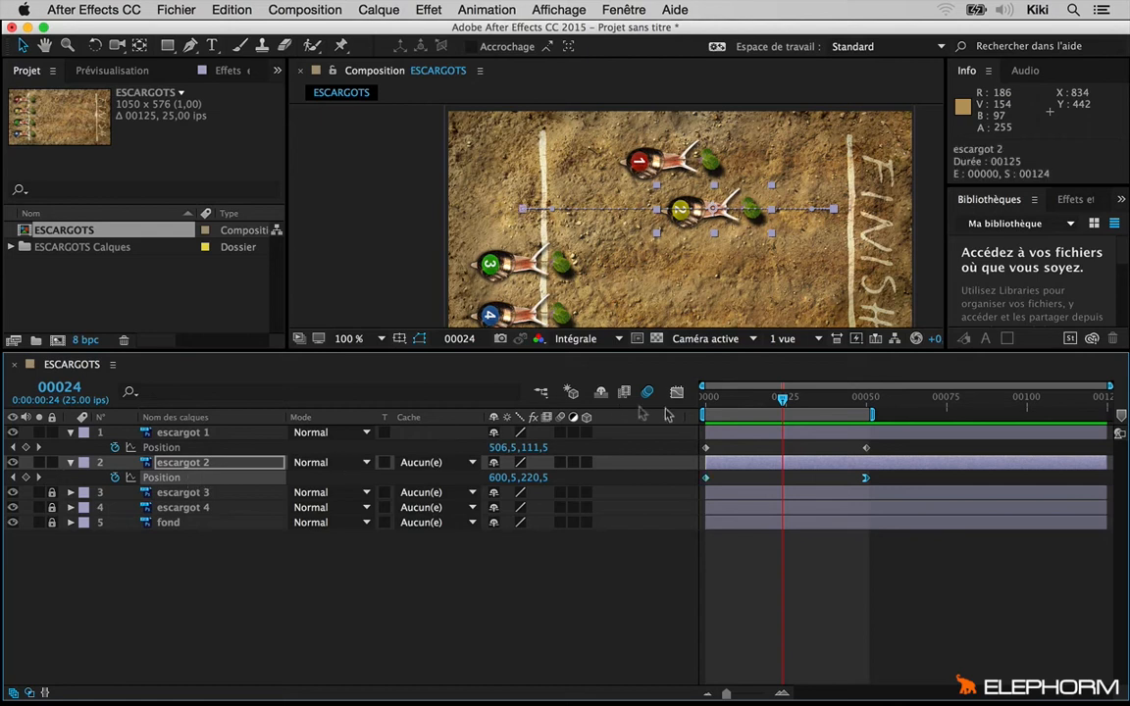
left_click(537, 610)
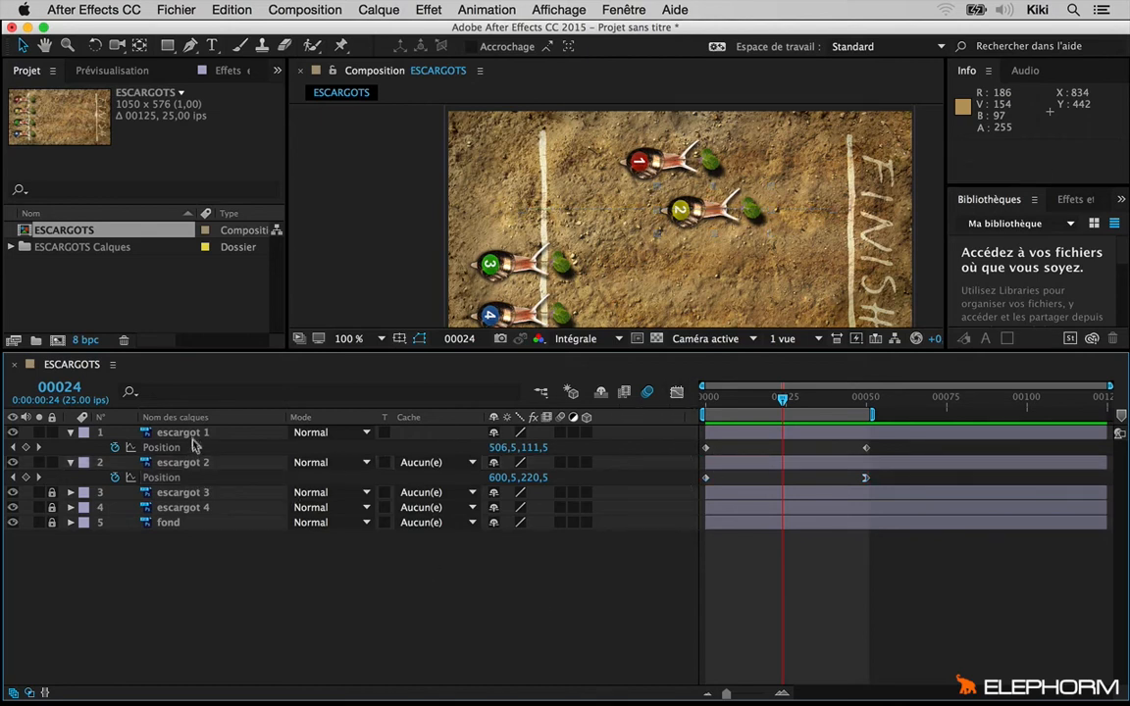
left_click(169, 479)
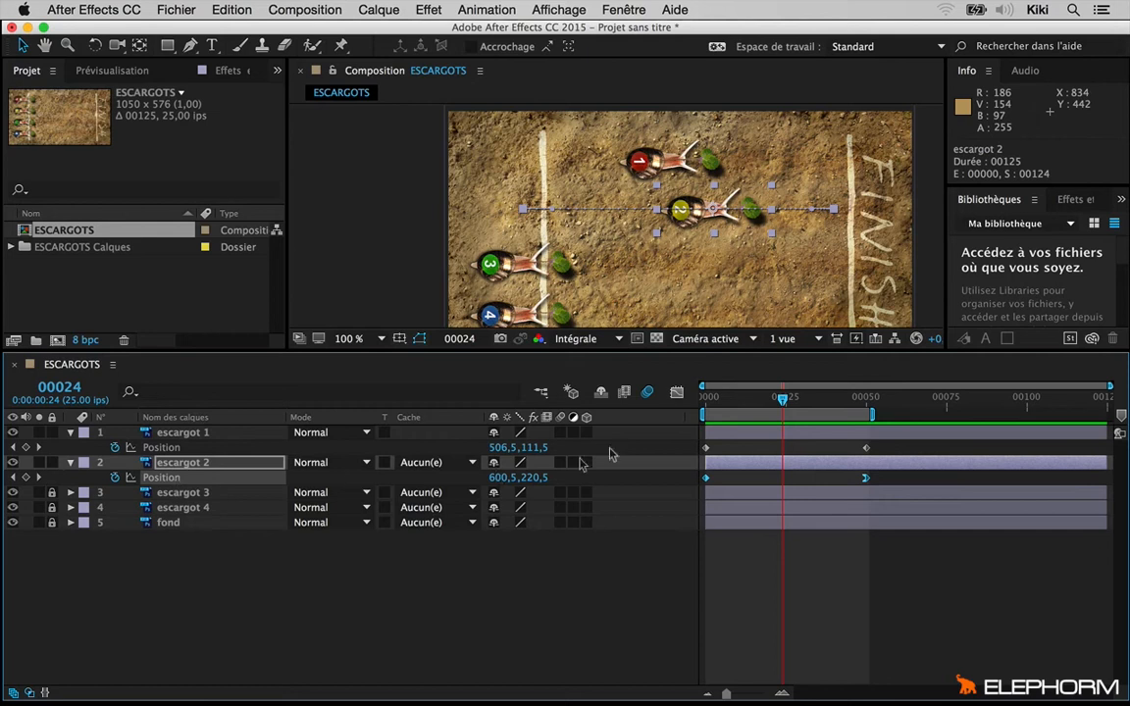
left_click(676, 393)
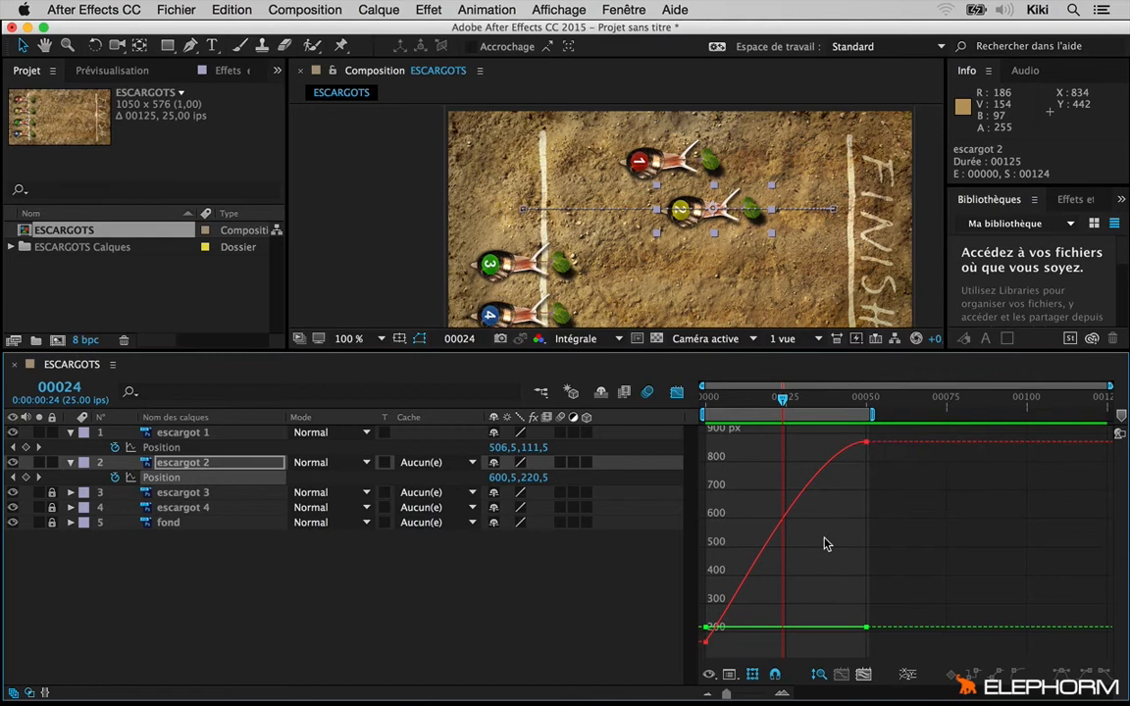
left_click(729, 675)
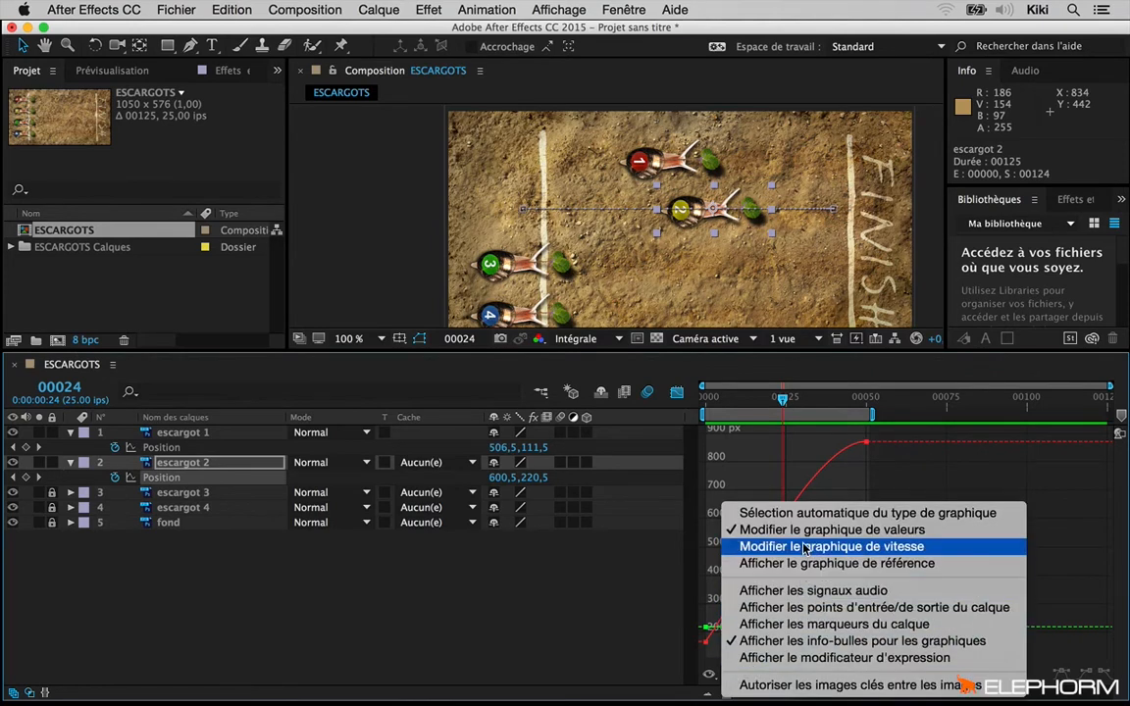
left_click(802, 549)
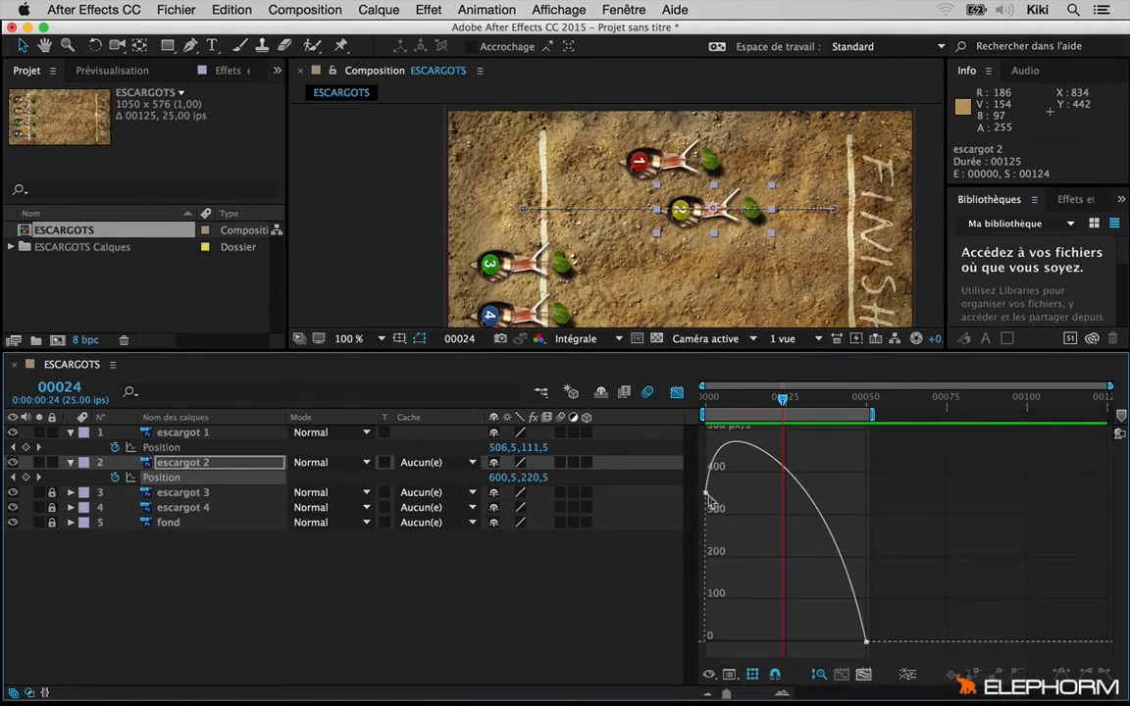
mouse_move(703, 490)
Examine escargot 2's Position curve in the value graph (graphique de valeurs) around frame 25, and close the graph editor.
left_click(709, 674)
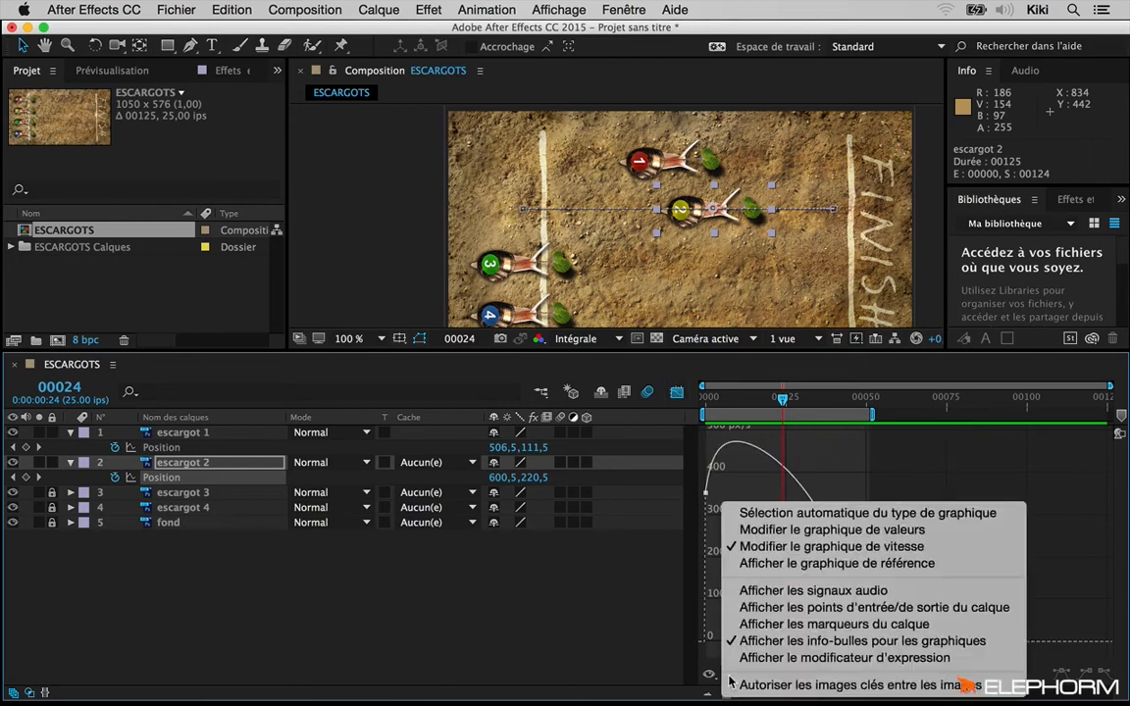
left_click(800, 529)
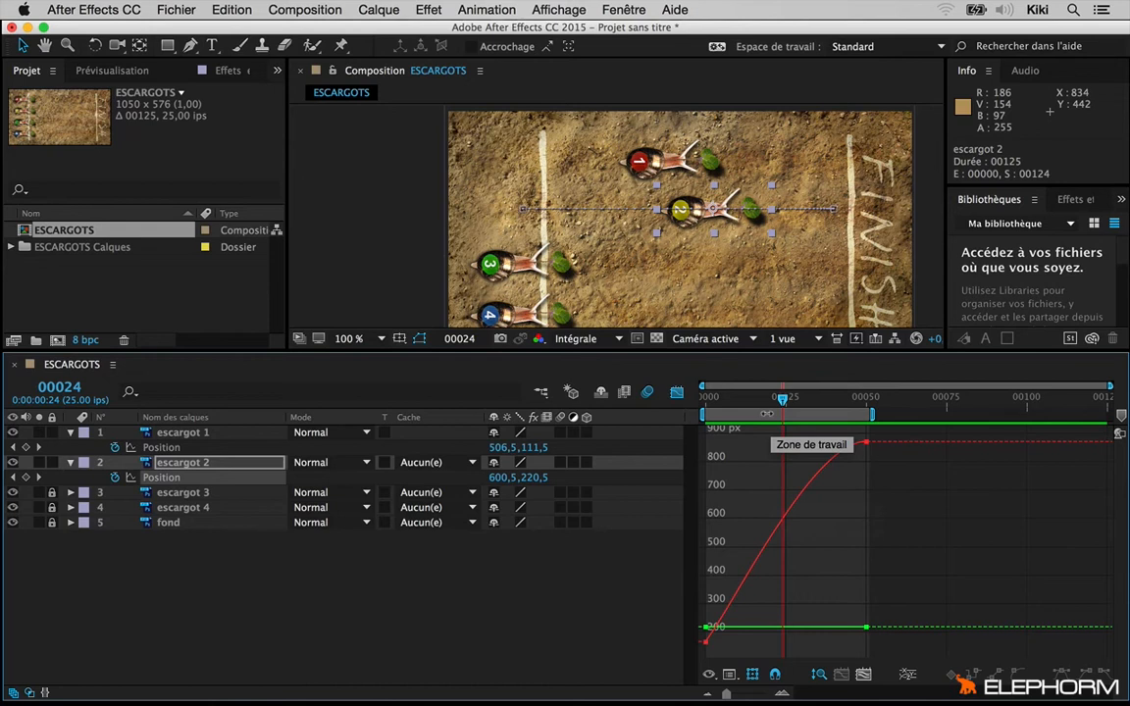
key("space")
key("space")
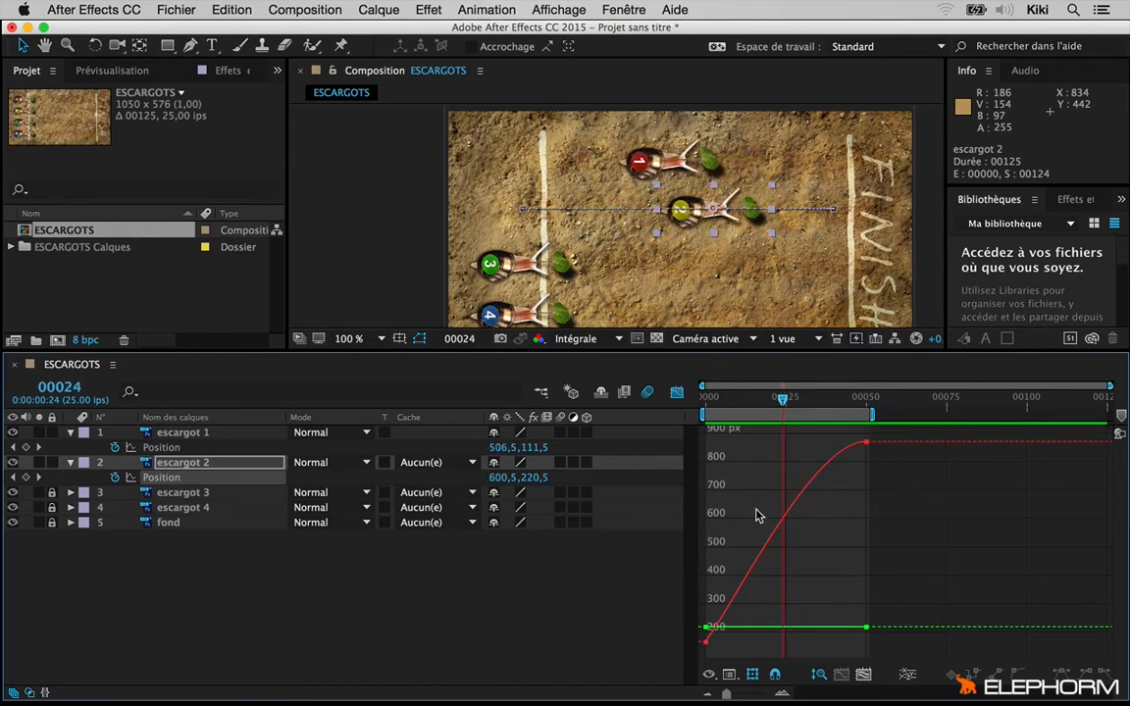
mouse_move(786, 500)
mouse_move(778, 401)
left_mouse_down()
mouse_move(757, 403)
mouse_move(786, 409)
left_mouse_up()
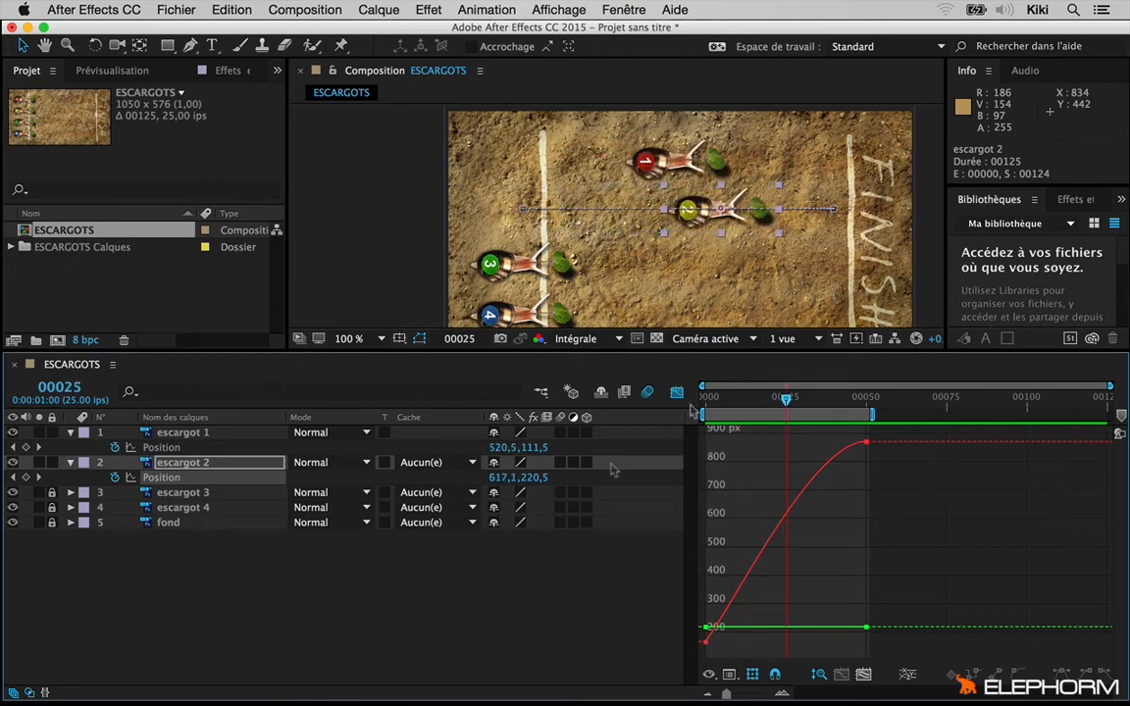
left_click(836, 214)
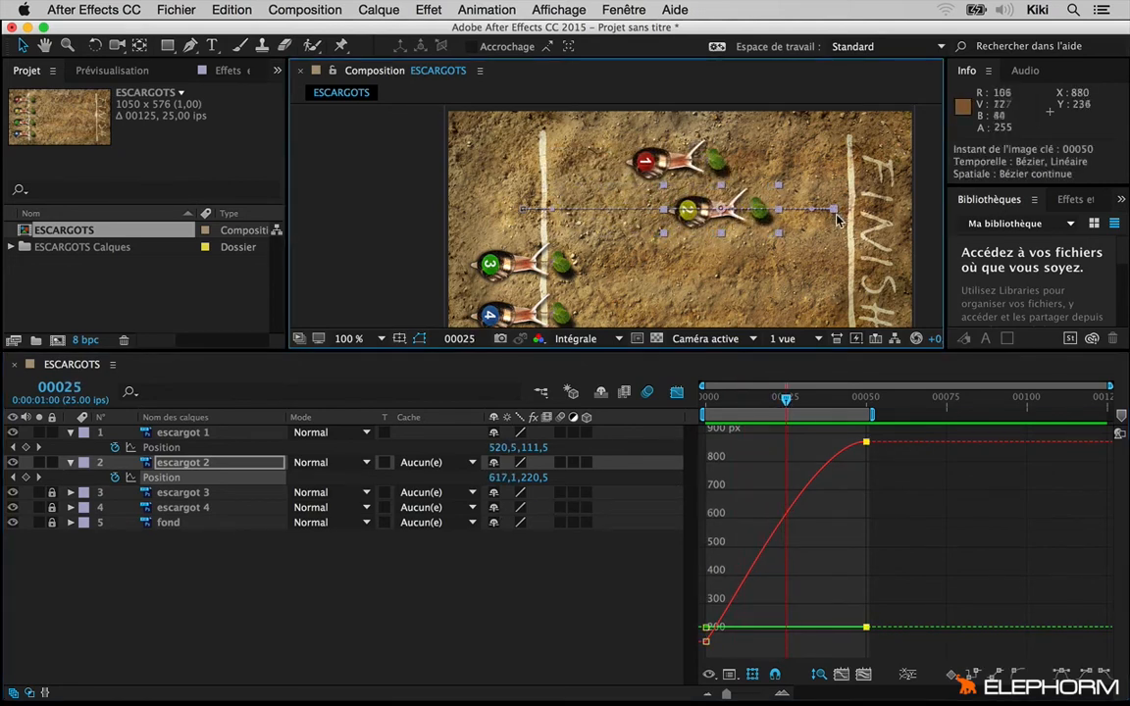
left_click(348, 553)
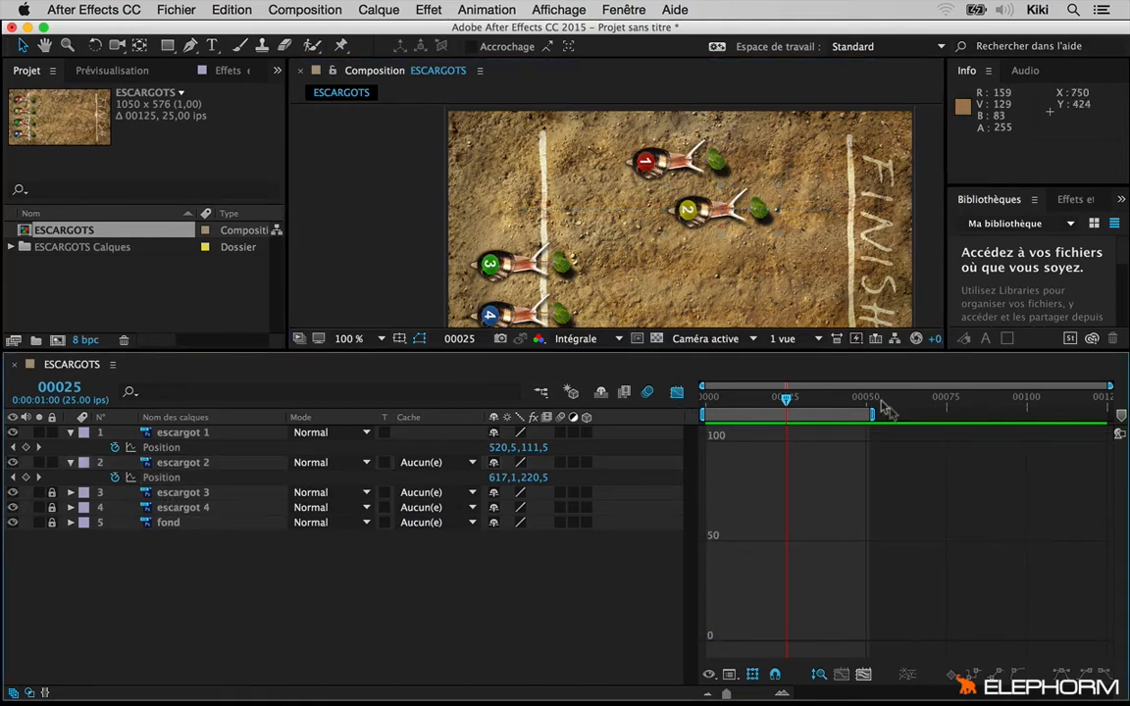
left_click(676, 392)
Unlock escargot 3 and escargot 4, reveal their Position properties and start keyframing both at frame 0.
left_click_drag(52, 493, 52, 507)
left_click(190, 495)
left_click(196, 507, "shift")
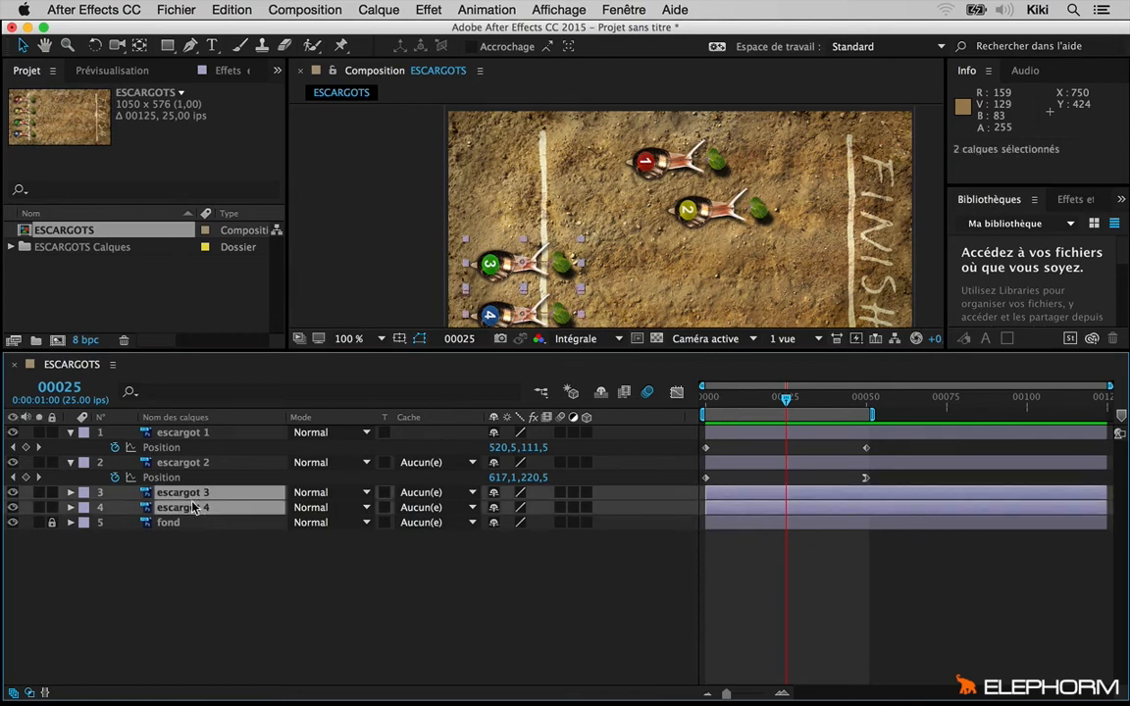
key("p")
key("Home")
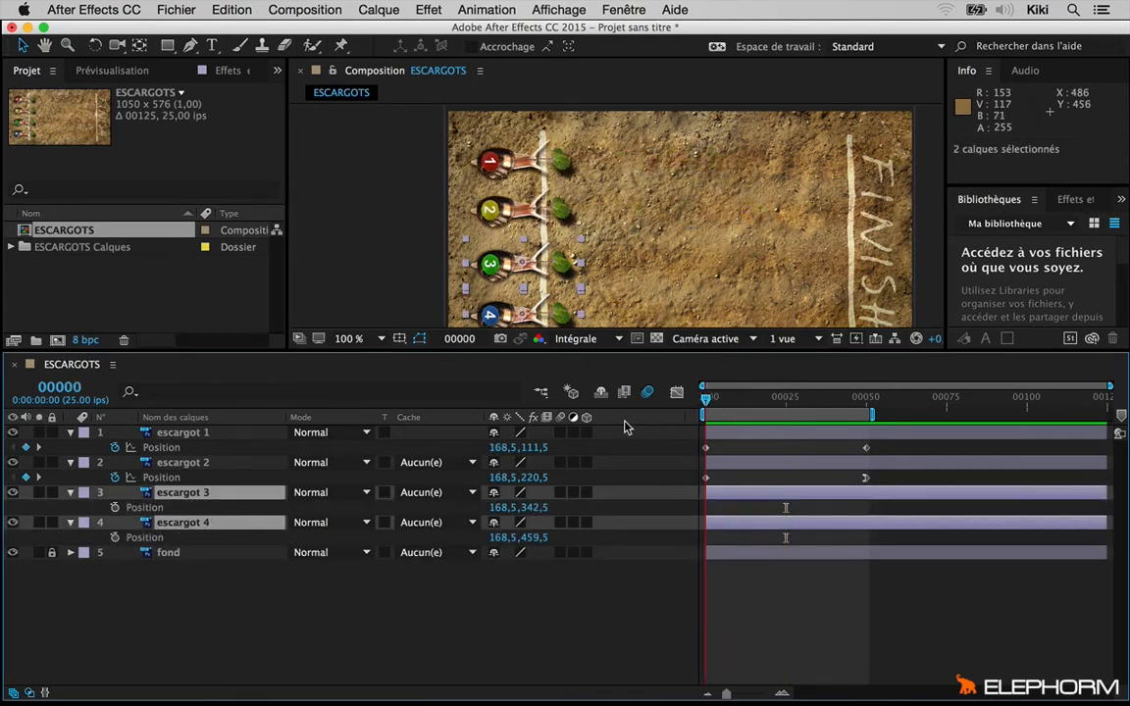
left_click(115, 507)
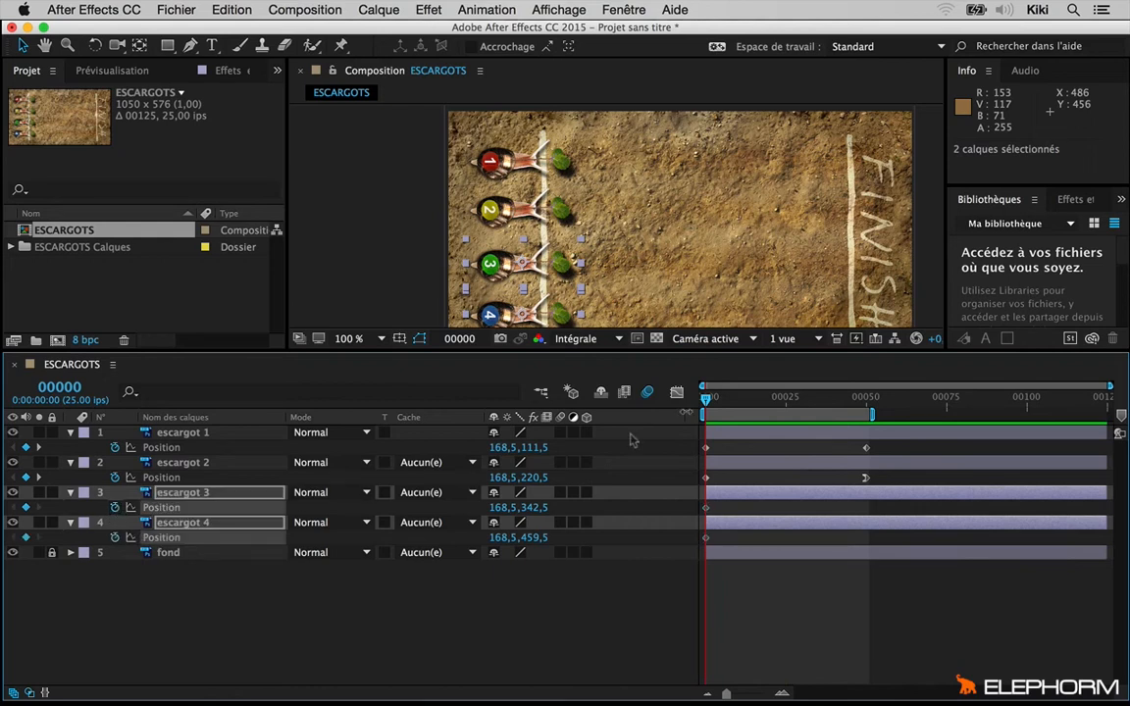
At frame 50, move escargot 3 and escargot 4 together horizontally to the finish line, at about X 867,5.
left_click_drag(706, 400, 866, 400)
left_click_drag(476, 240, 784, 241)
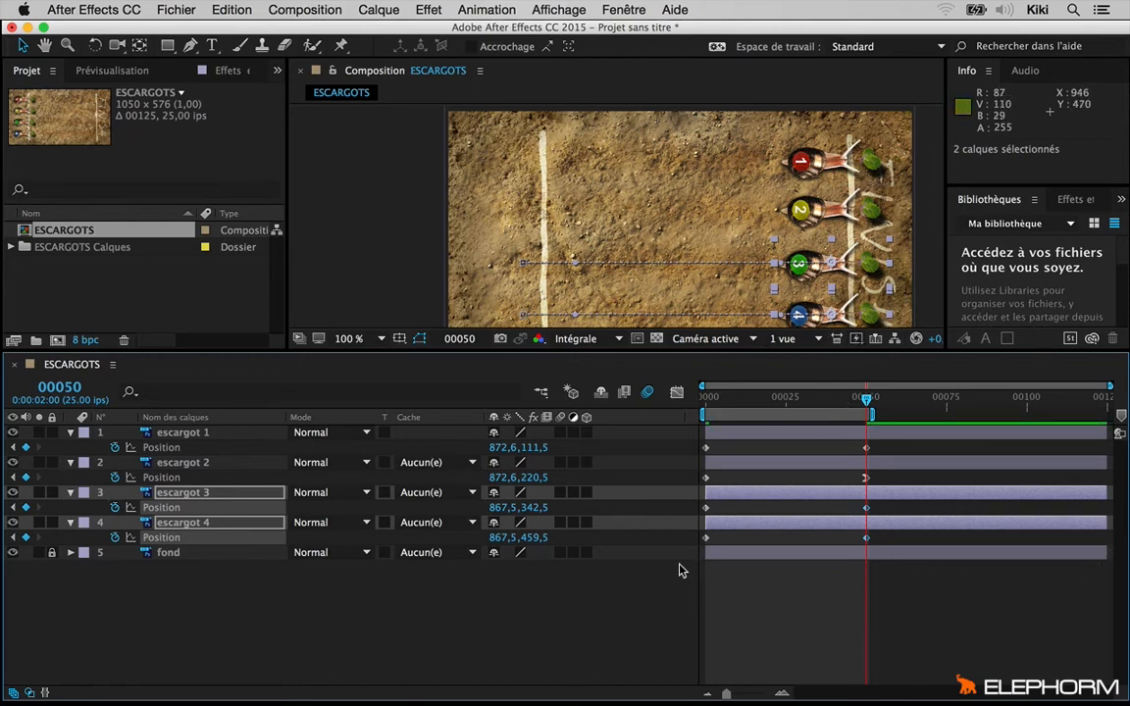
left_click(650, 628)
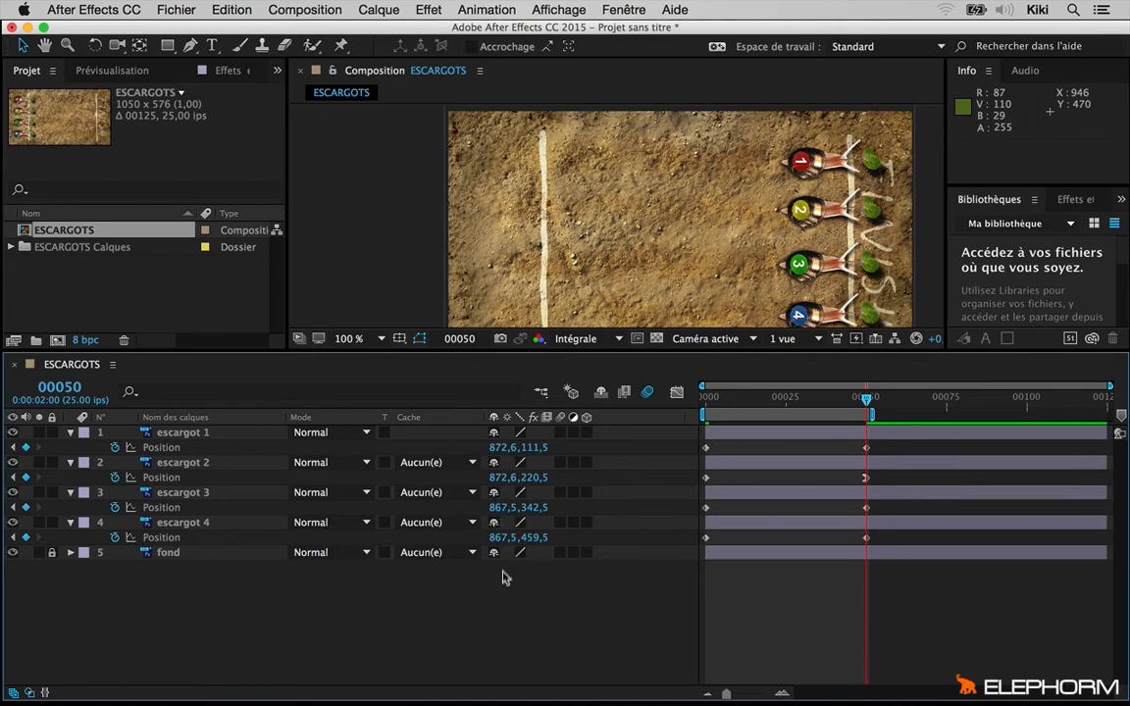
Set the Position X value of escargot 3 and escargot 4 at frame 50 to 872,6.
left_click(501, 508)
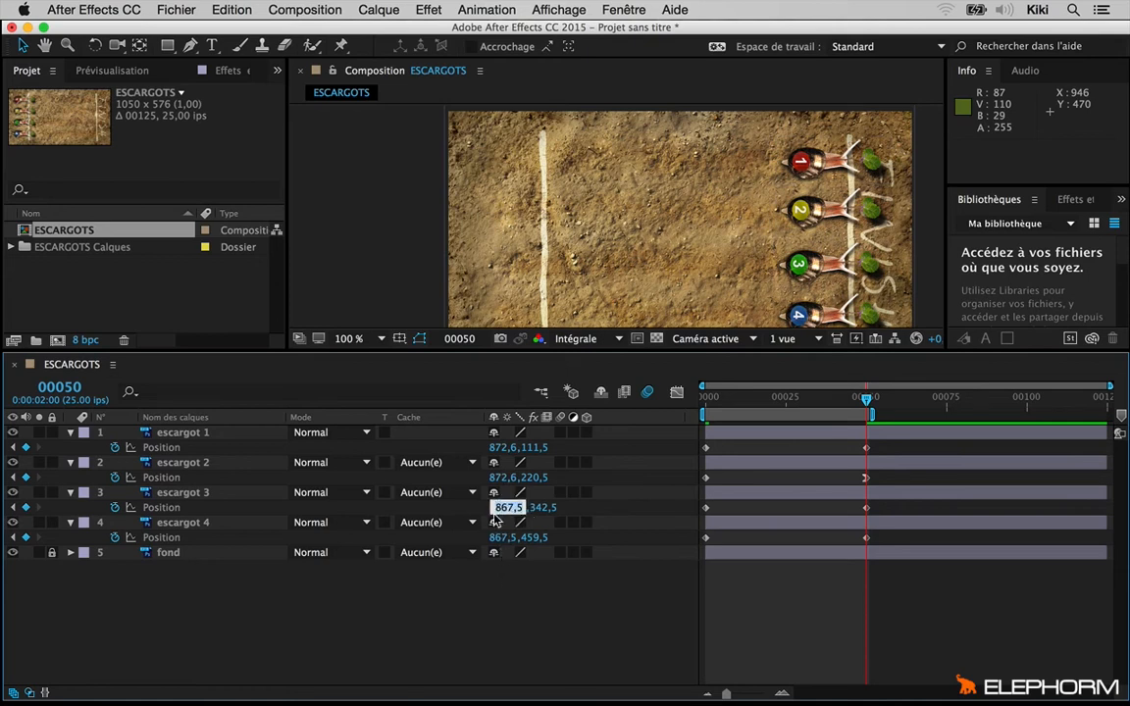
type("8")
type("72,6")
key("Return")
left_click(502, 538)
type("872,6")
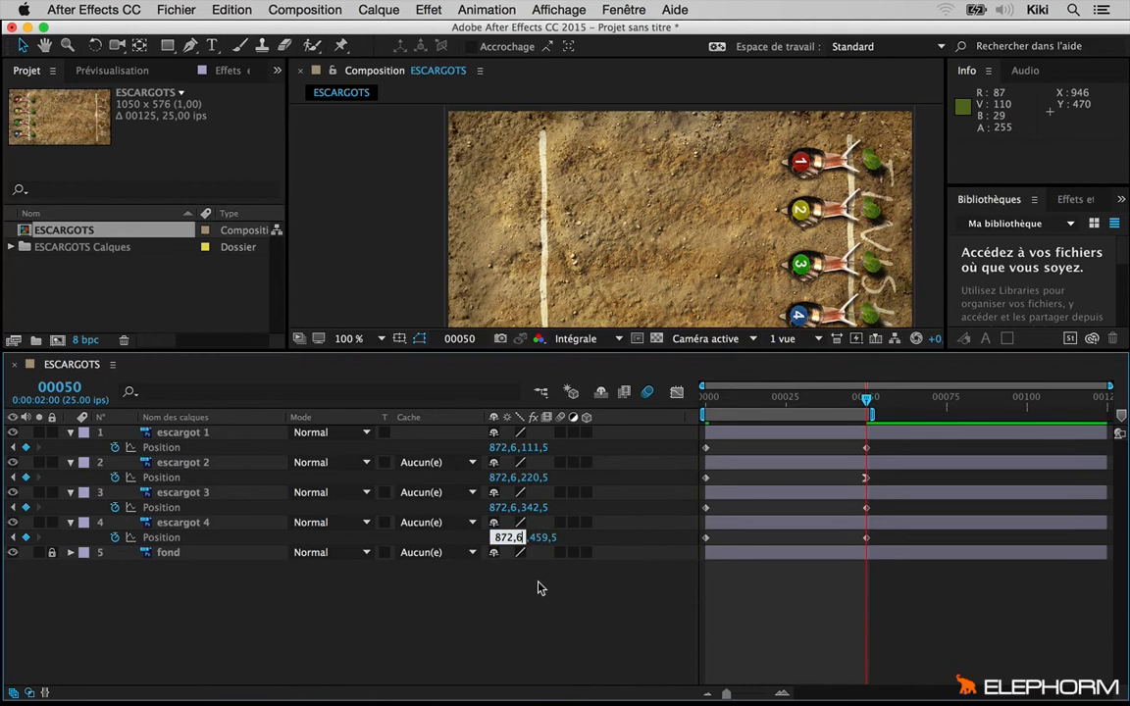
key("Return")
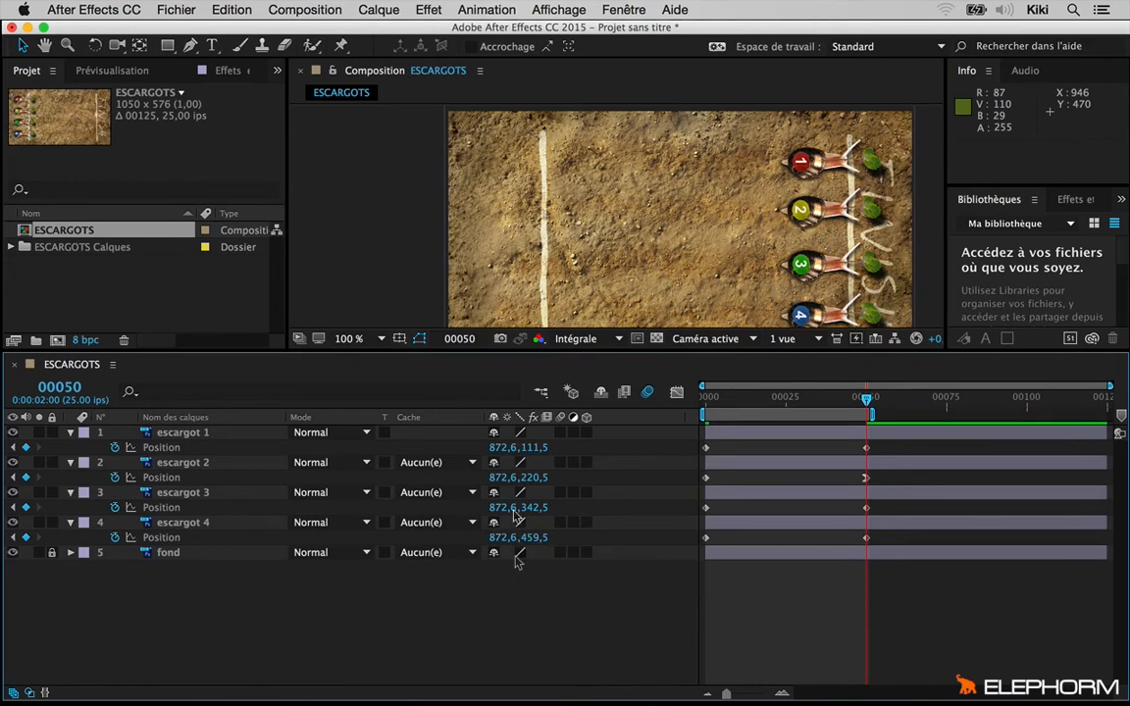
Scrub through the race to compare the four snails' progress around frame 24, and return to frame 0.
left_click_drag(760, 400, 713, 416)
left_click_drag(795, 424, 706, 447)
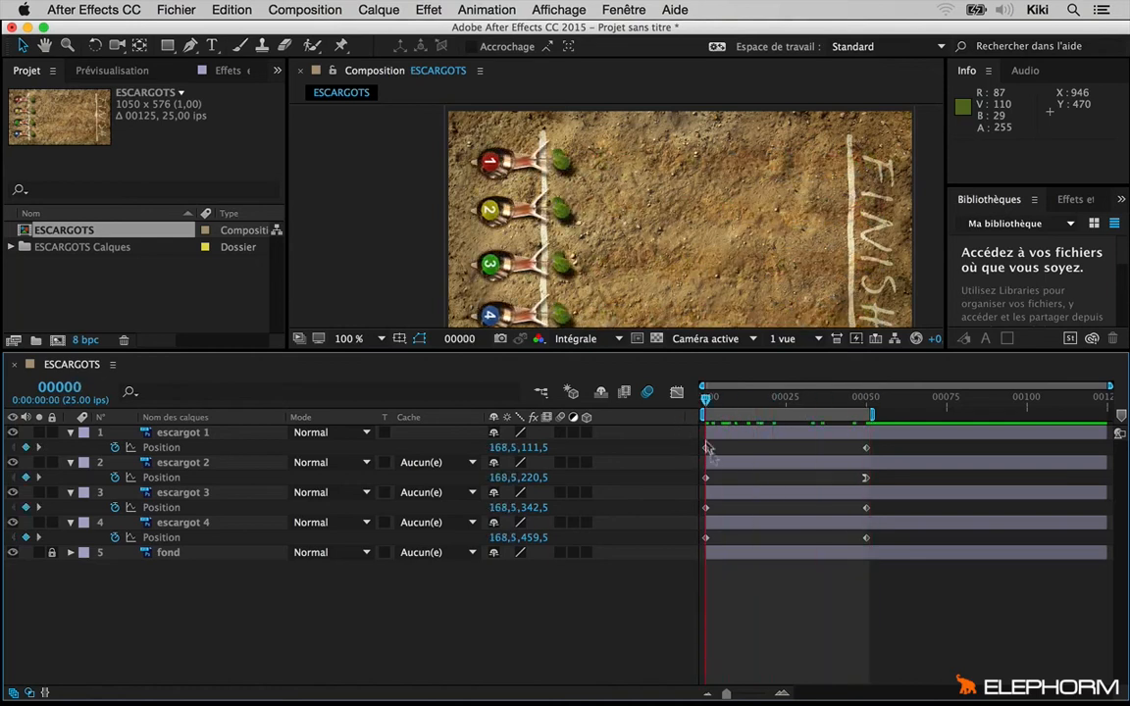
left_click_drag(795, 402, 785, 469)
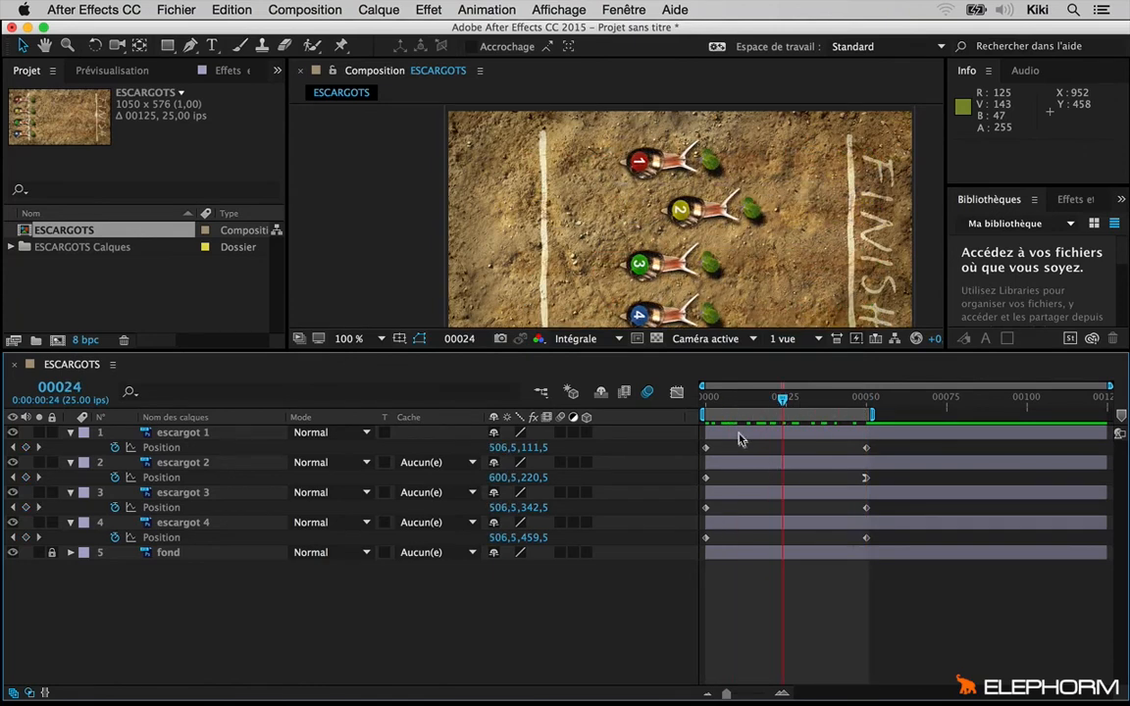
left_click(742, 496)
left_click(144, 526, "shift")
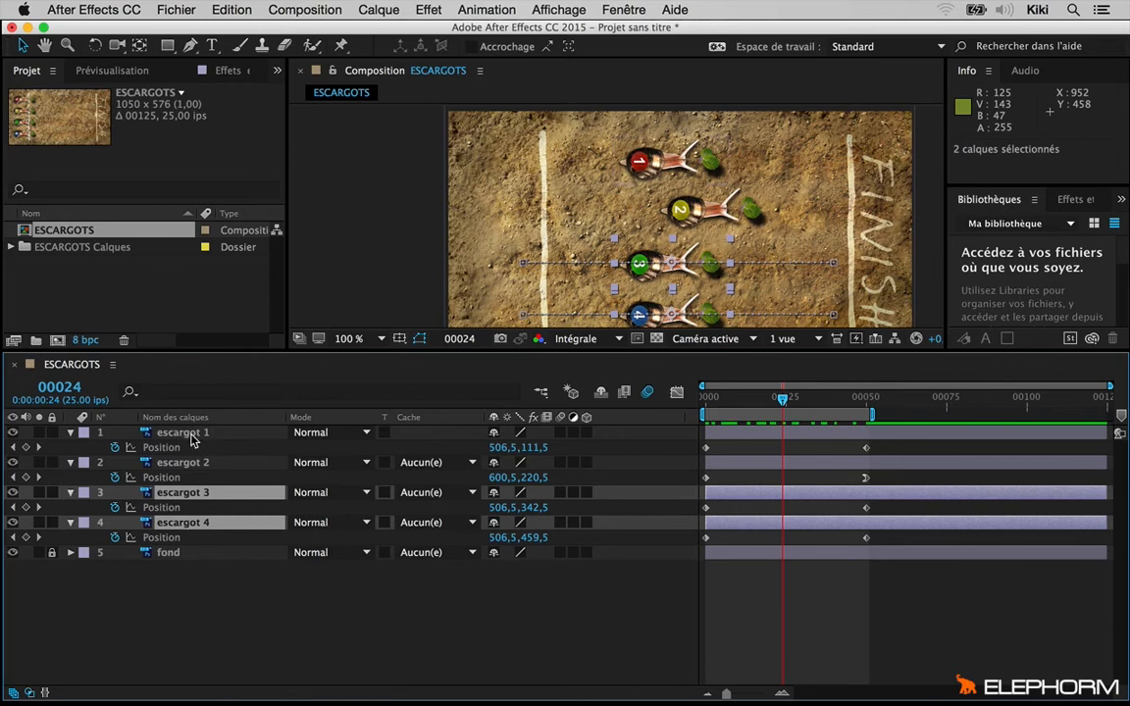
left_click(442, 637)
left_click_drag(751, 399, 635, 414)
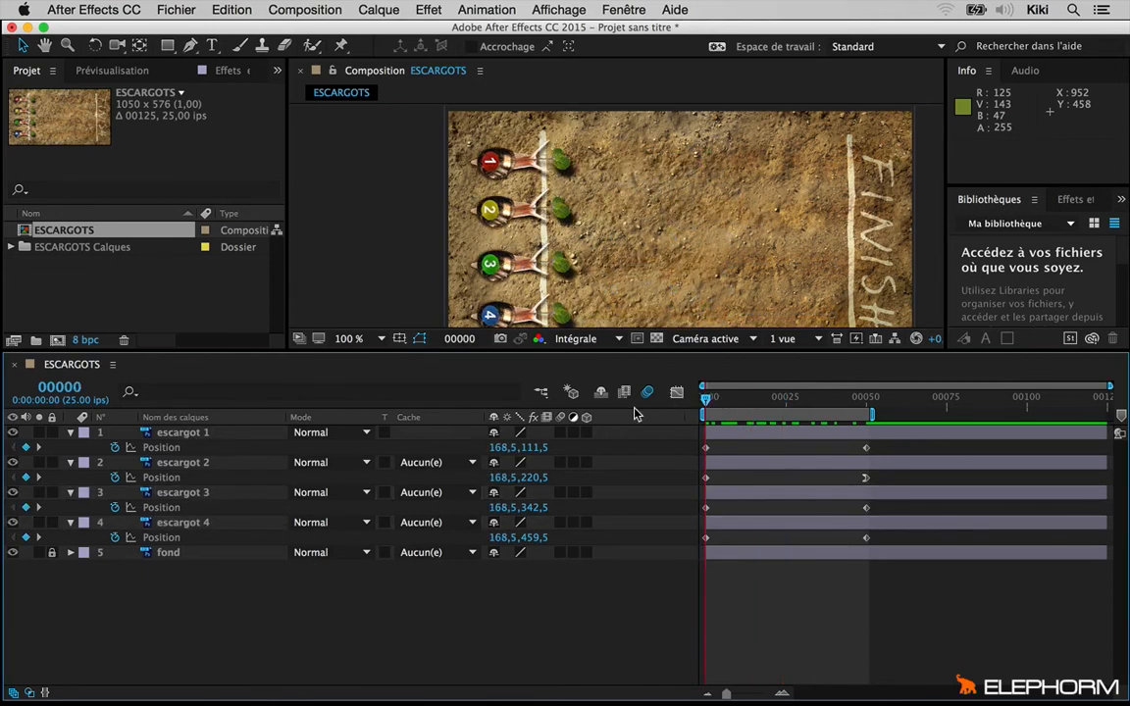
Apply the keyframe assistant's Lissage à l'éloignement to escargot 3's first Position keyframe at frame 0.
left_click(197, 496)
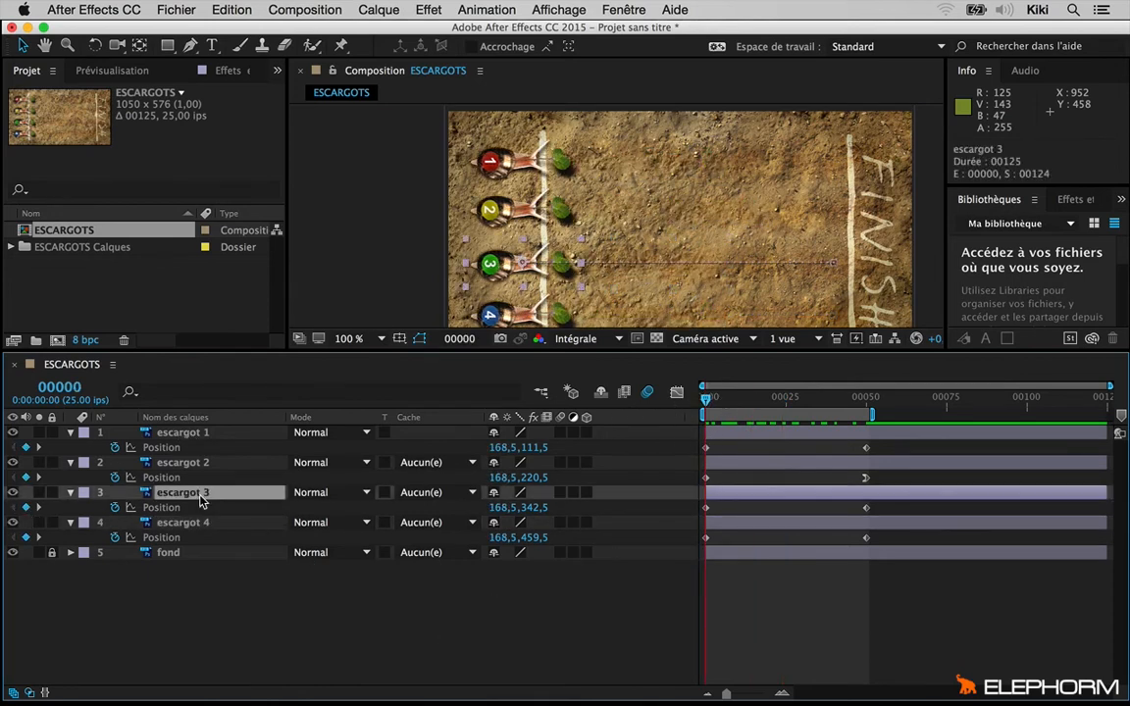
left_click(865, 479)
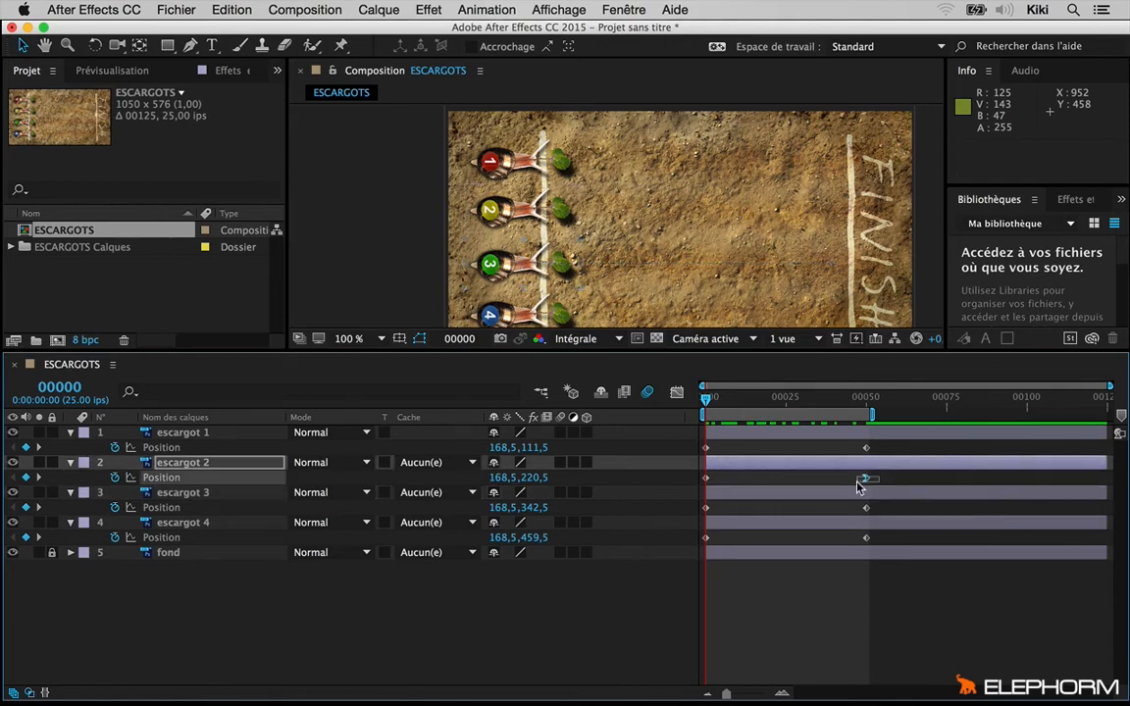
left_click(706, 508)
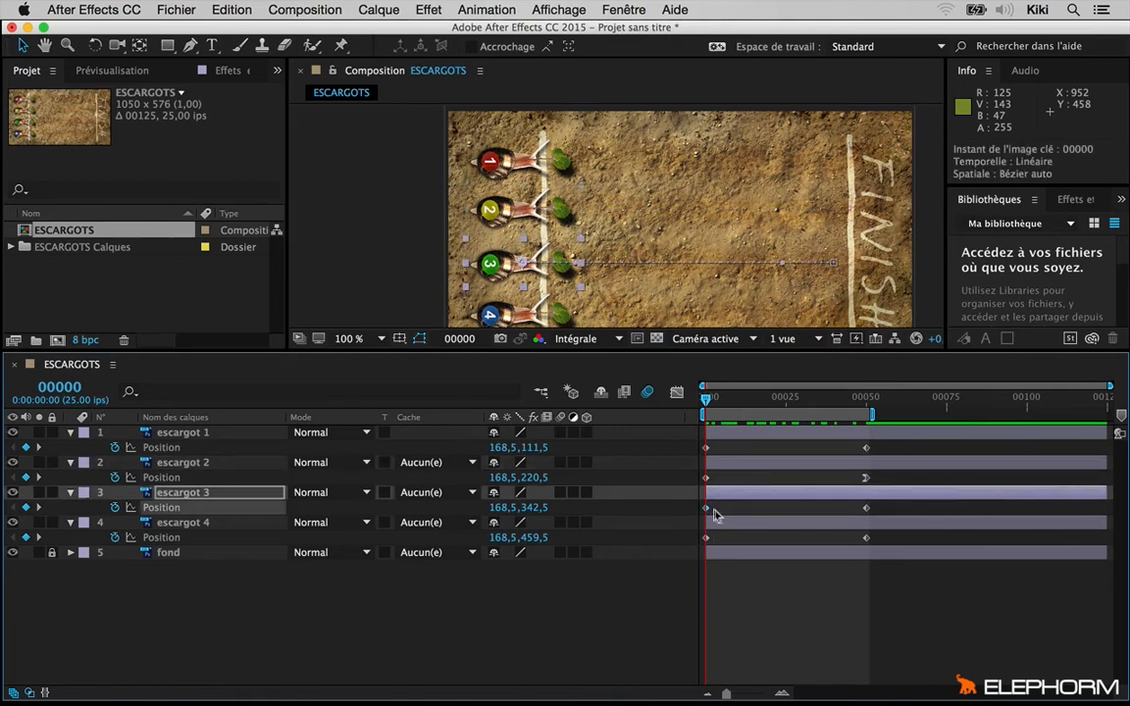
left_click(721, 513)
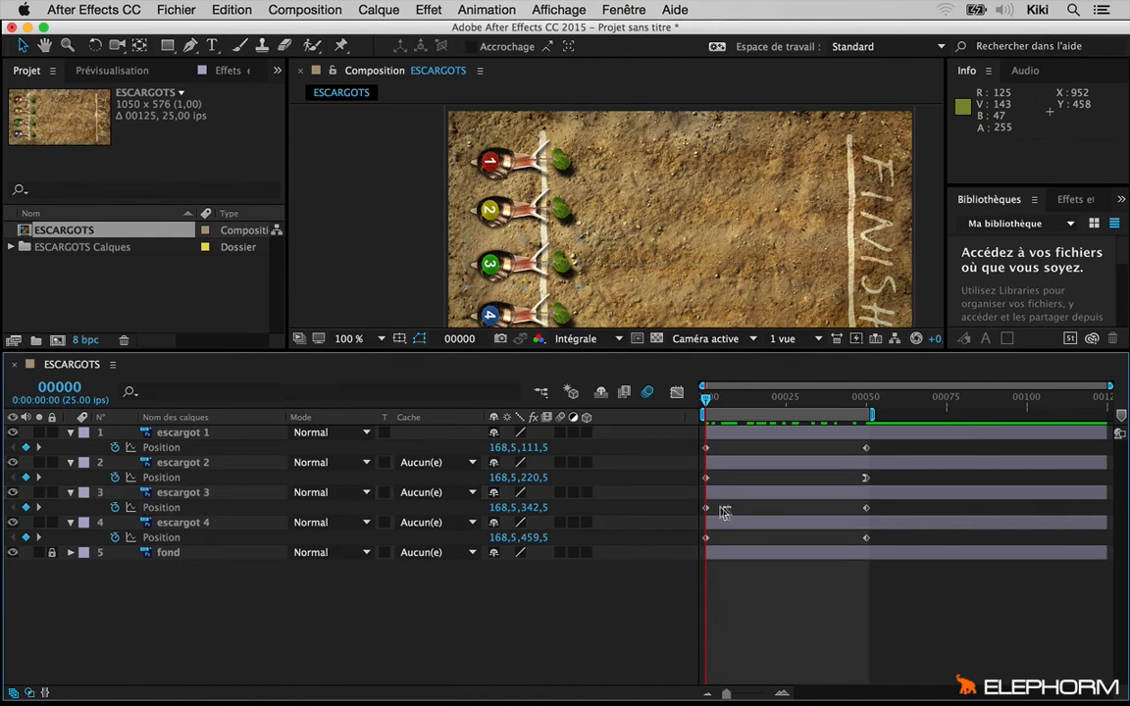
left_click(867, 508)
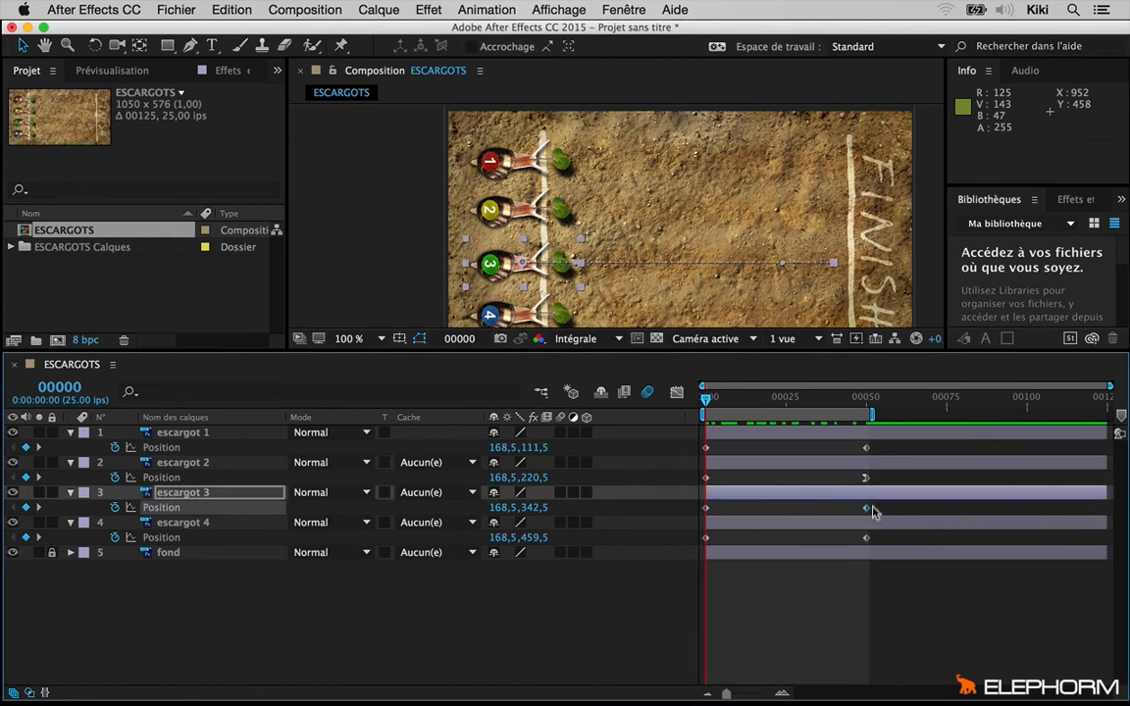
right_click(707, 509)
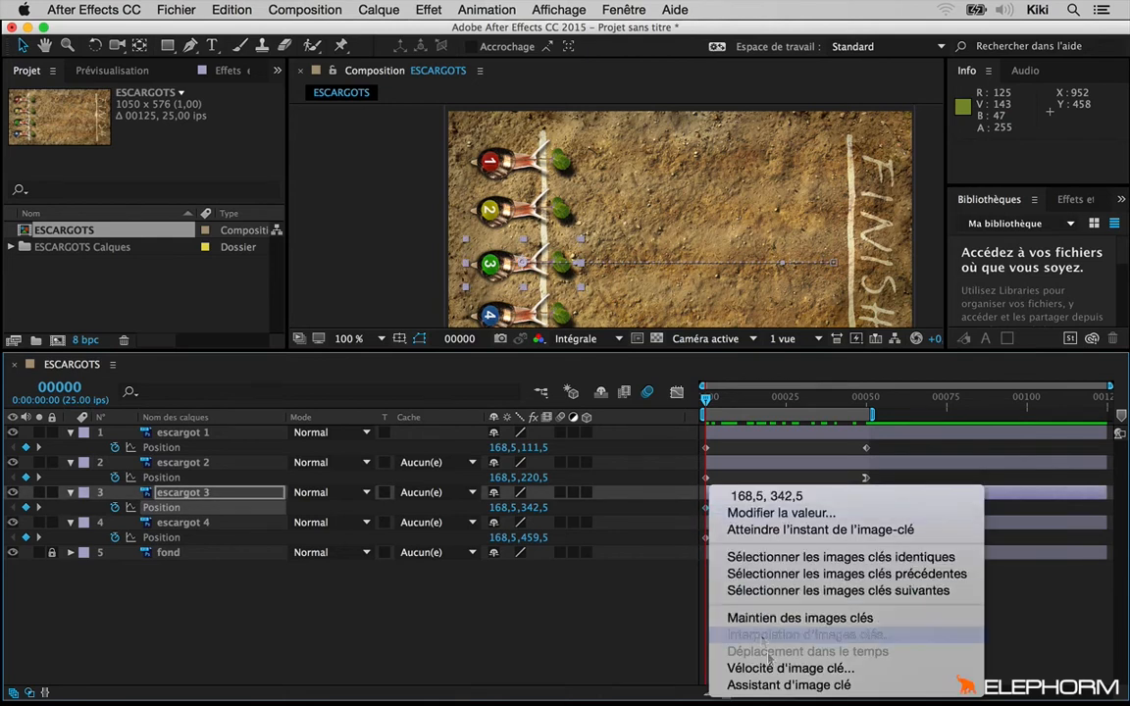
mouse_move(785, 690)
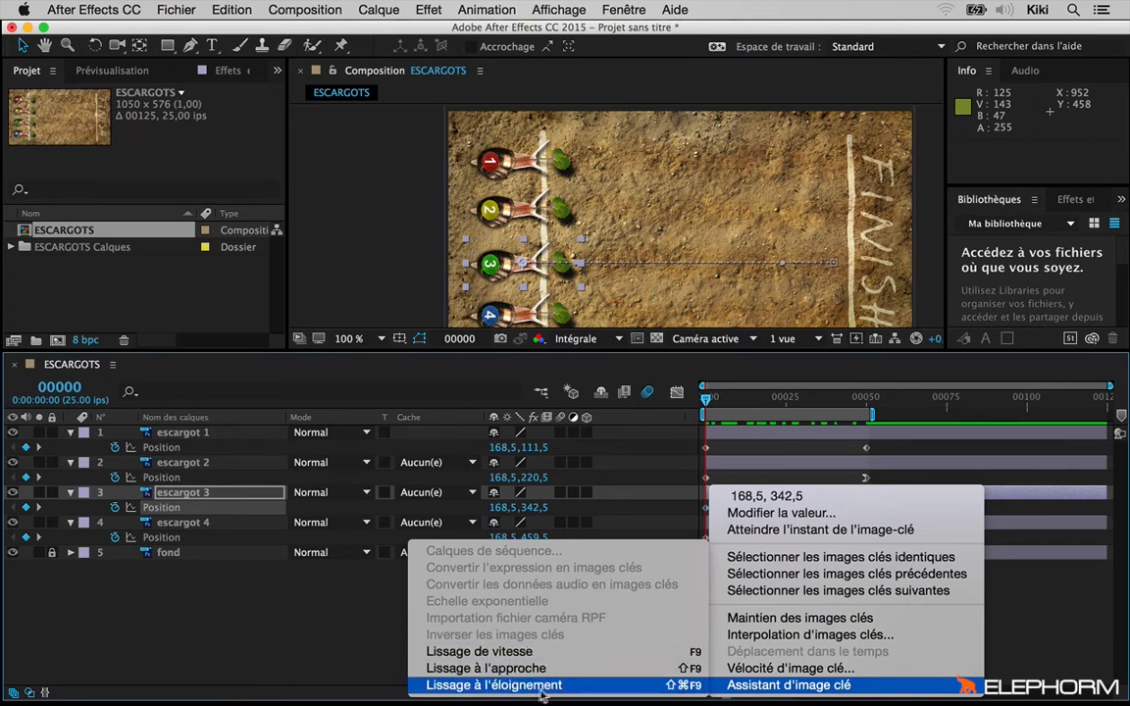
left_click(339, 637)
right_click(737, 514)
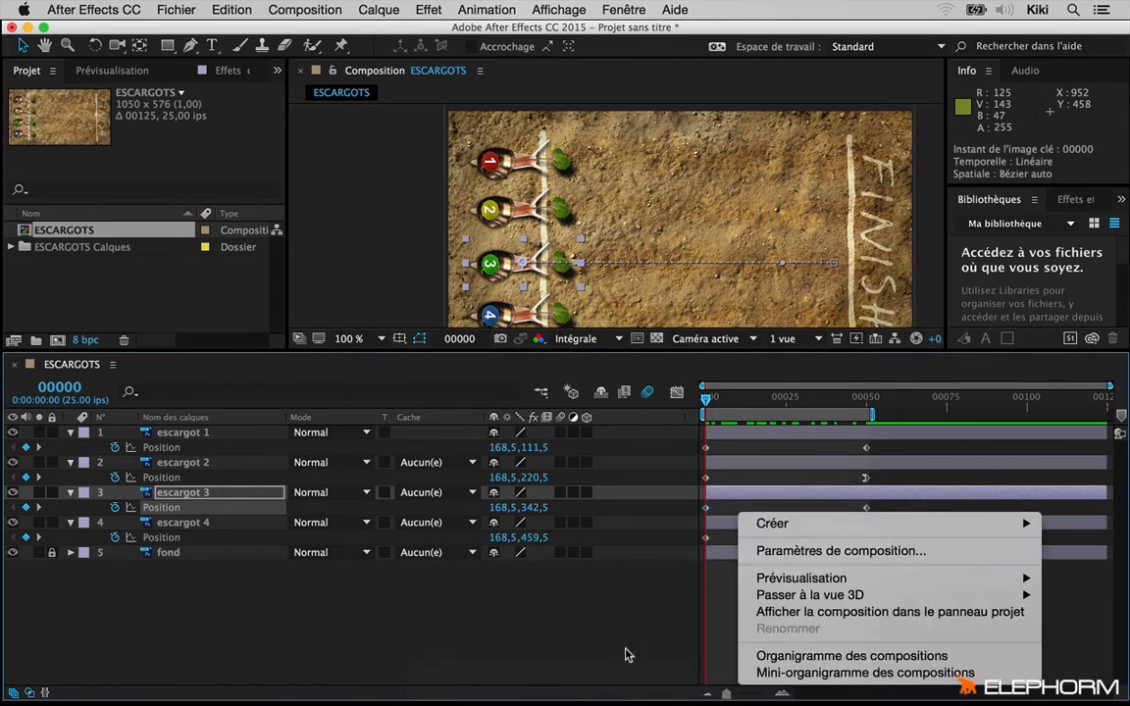
left_click(709, 516)
right_click(707, 509)
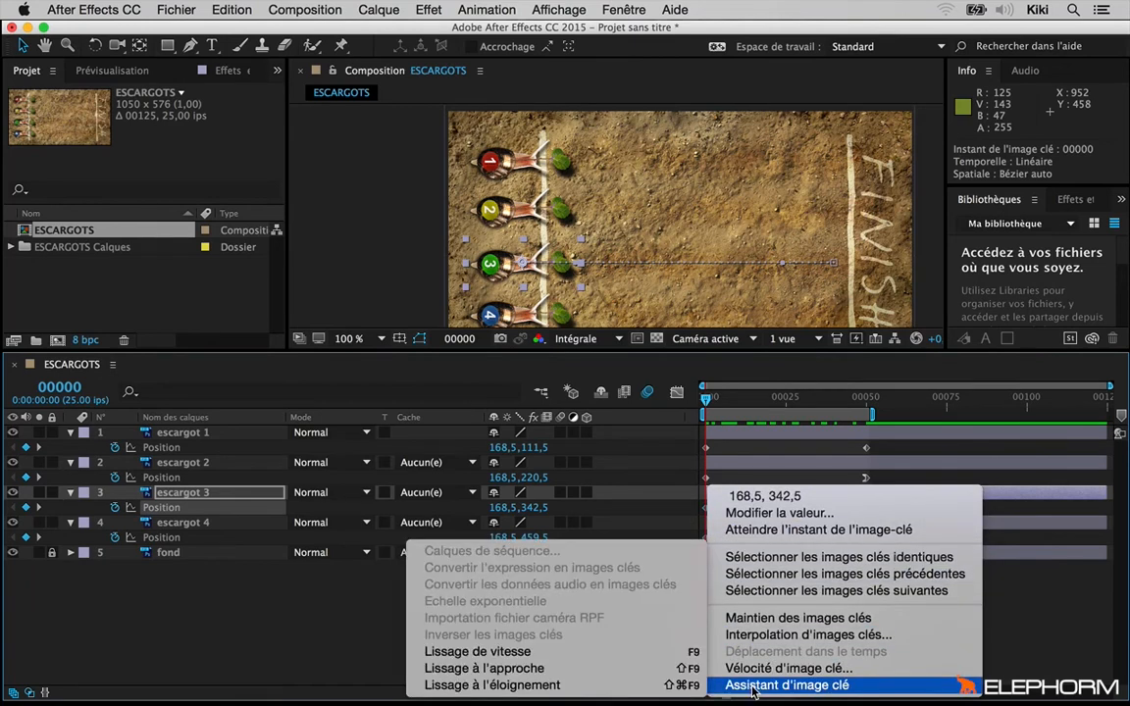
left_click(515, 685)
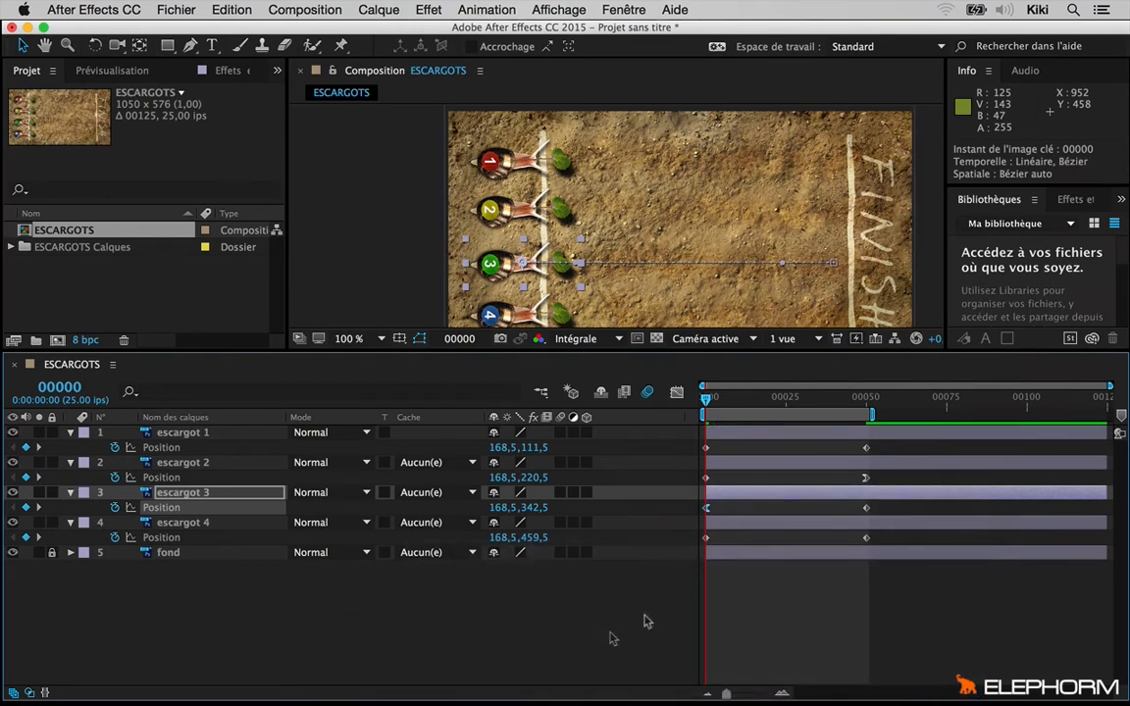
Play back the race to compare escargot 2 and escargot 3, and park the playhead at frame 34.
left_click(866, 480)
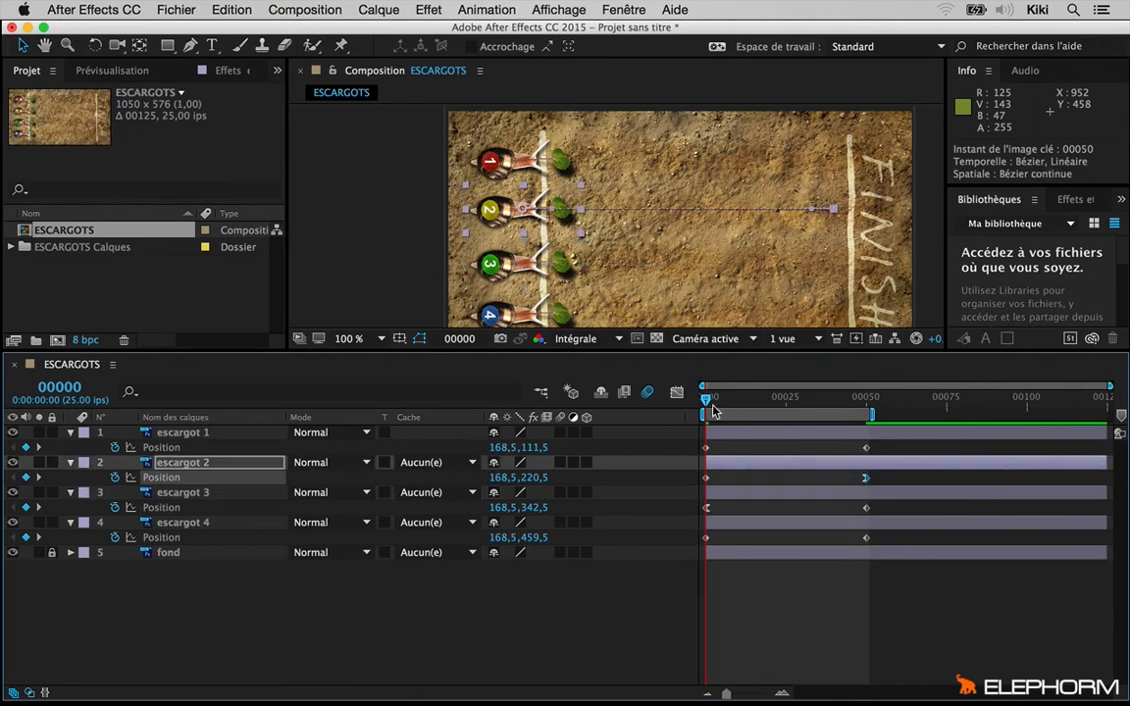
key("space")
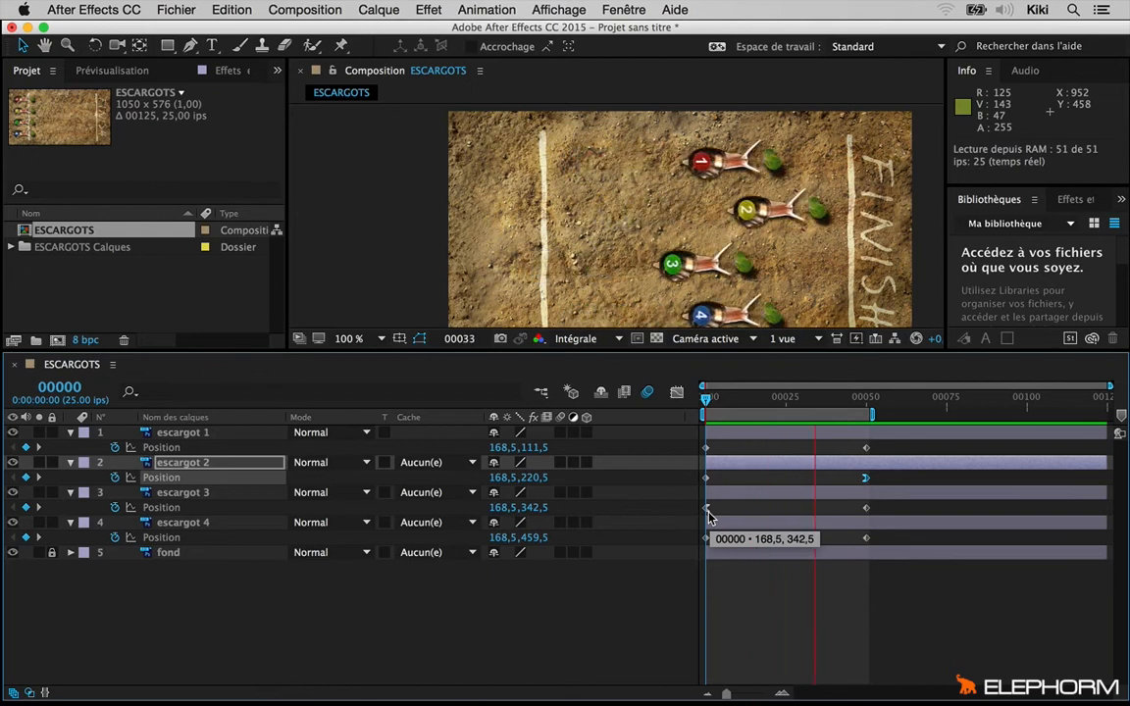
left_click(777, 597)
mouse_move(803, 402)
left_mouse_down()
mouse_move(873, 423)
mouse_move(815, 421)
left_mouse_up()
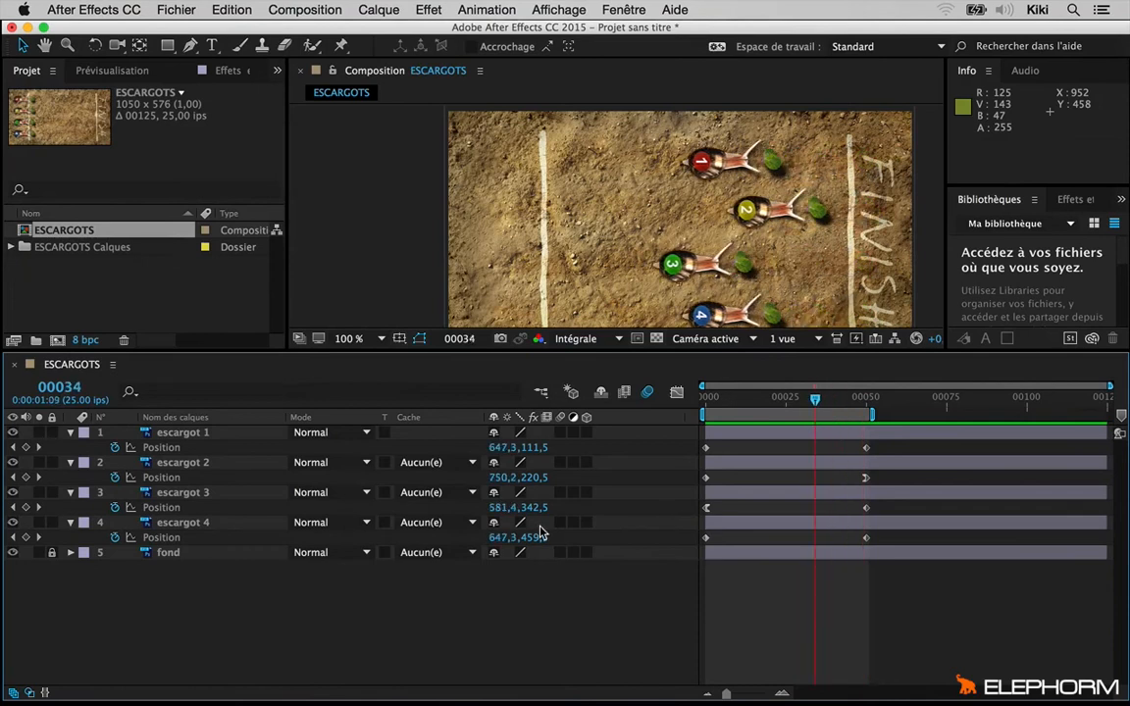
Examine escargot 3's Position animation in the graph editor, first as a value graph and then as a speed graph.
left_click(677, 394)
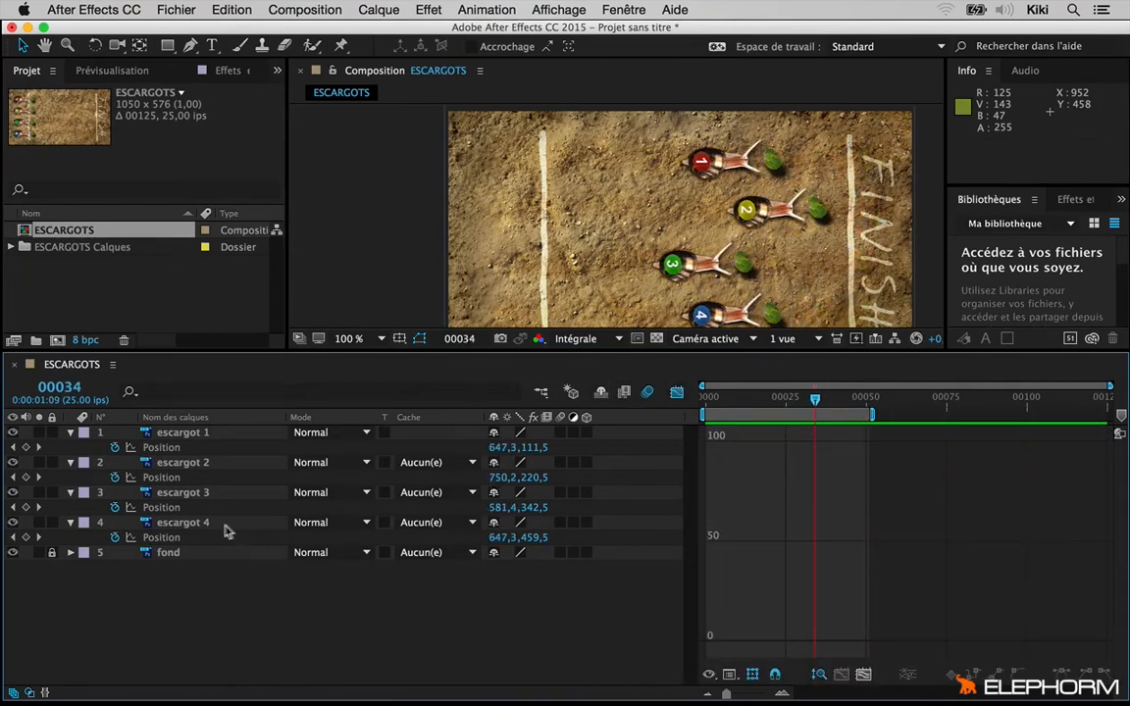
left_click(167, 508)
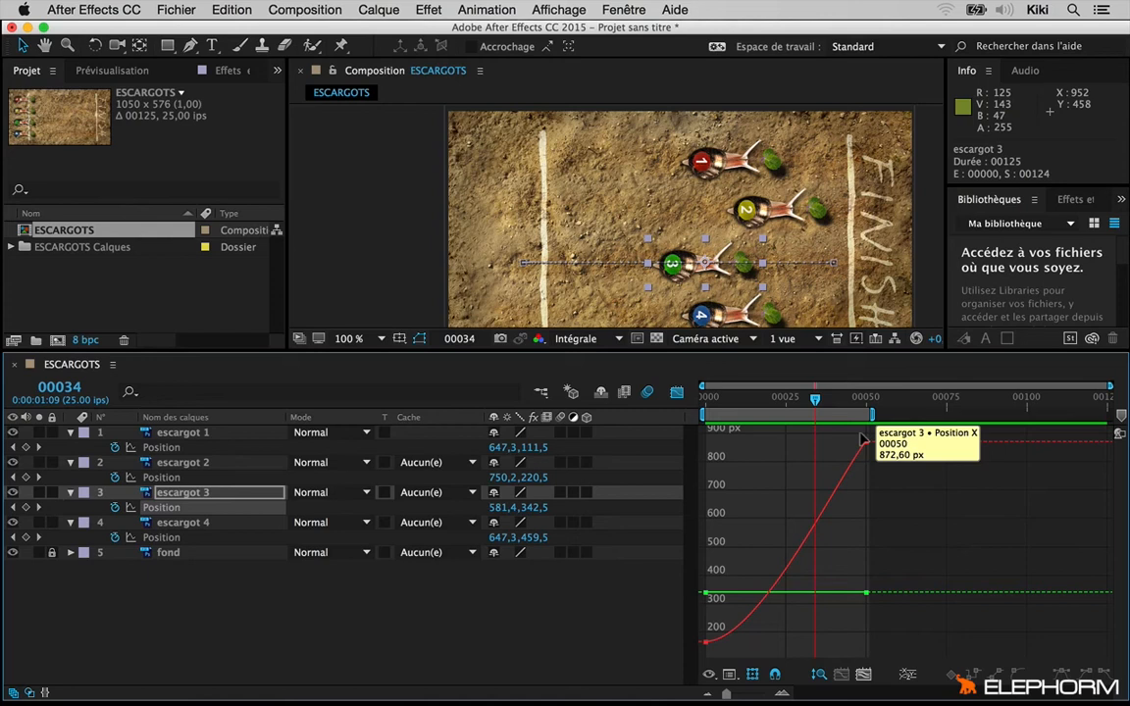
left_click(676, 394)
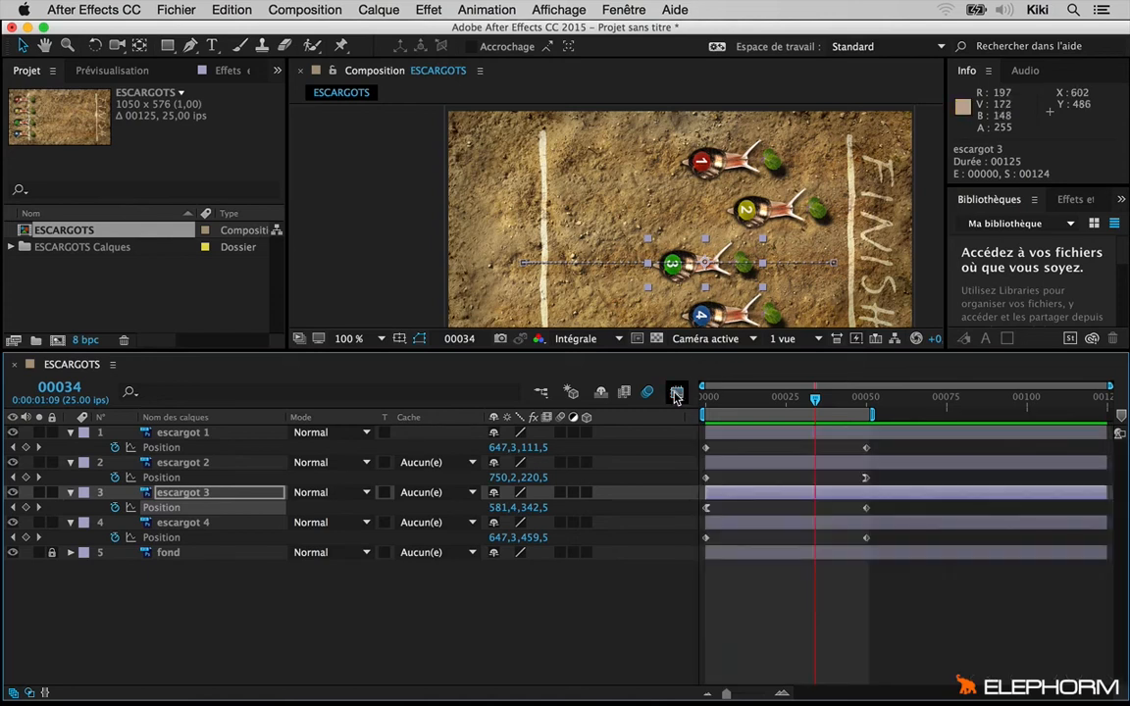
left_click(676, 394)
left_click(733, 677)
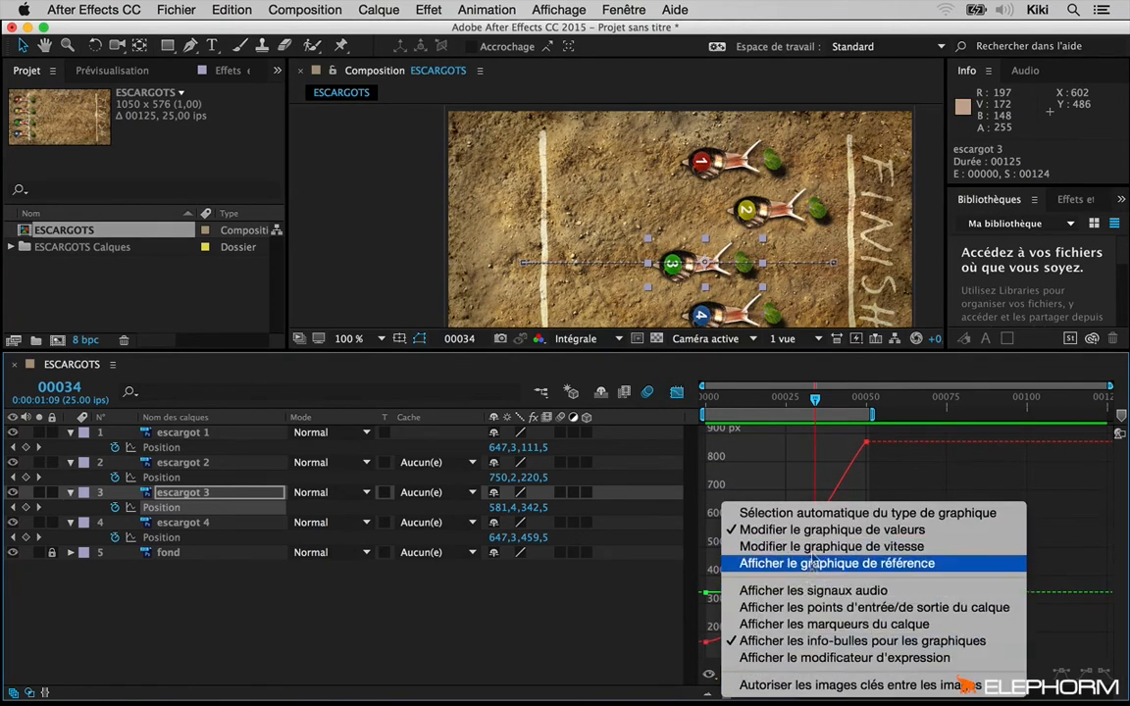
left_click(804, 544)
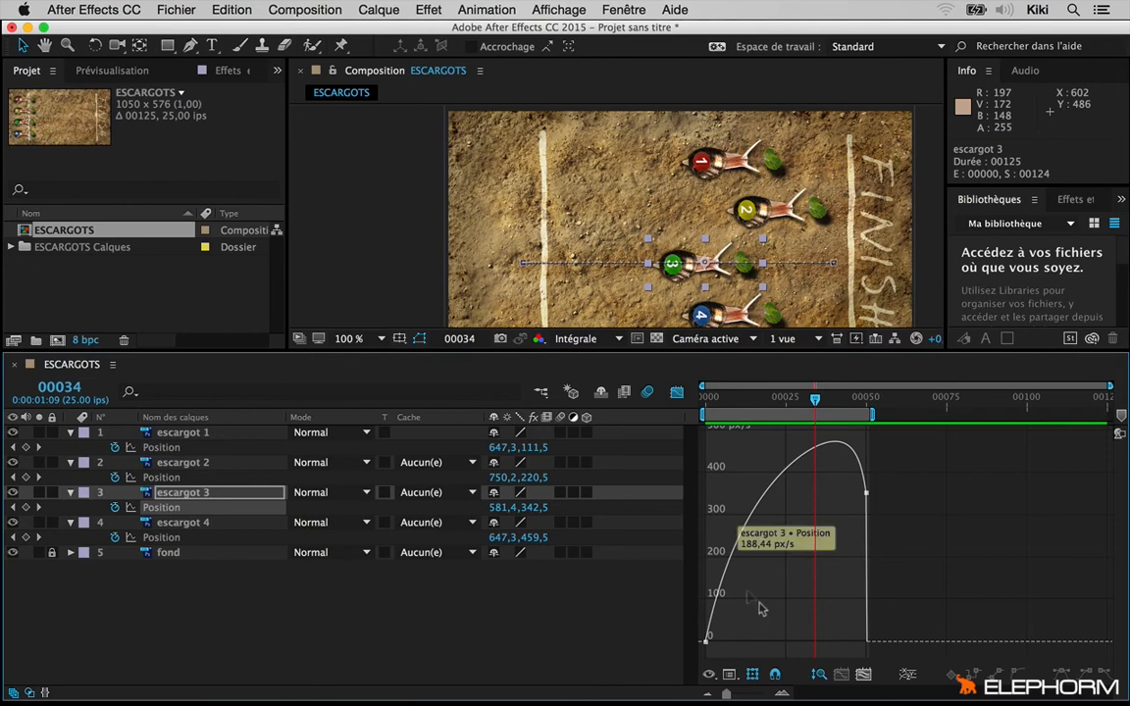
Return the graph editor to the value graph and compare the Position curves of escargot 2 and escargot 3.
left_click(730, 675)
left_click(802, 532)
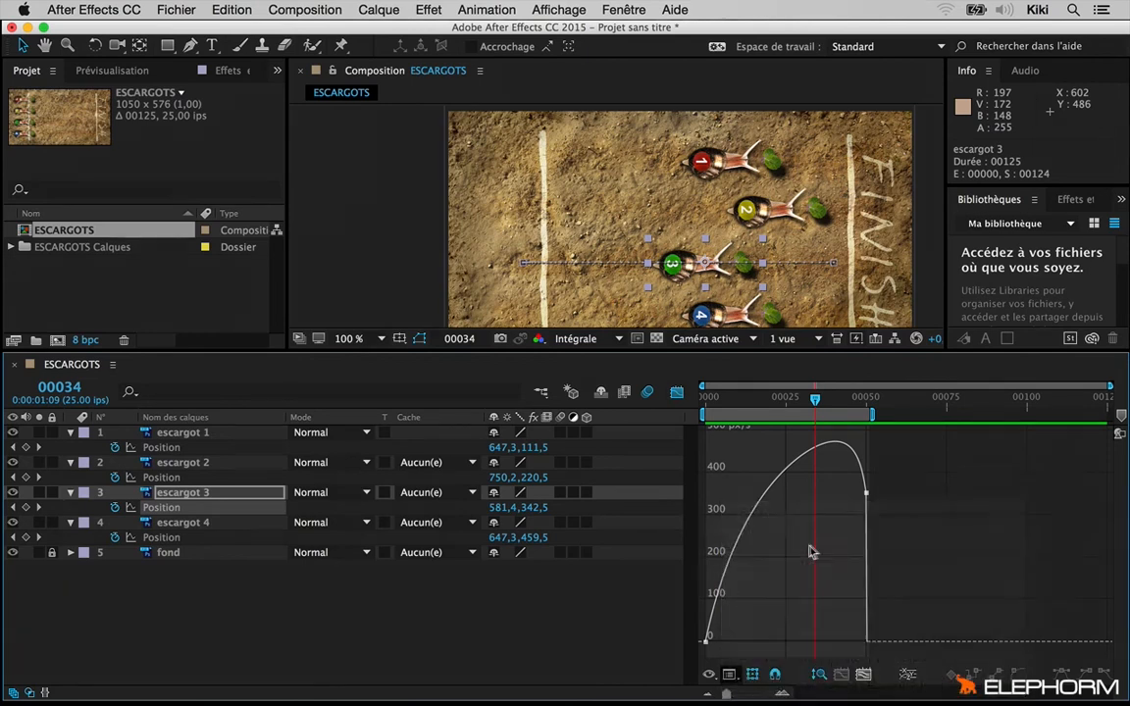
left_click(165, 480)
left_click(163, 509, "shift")
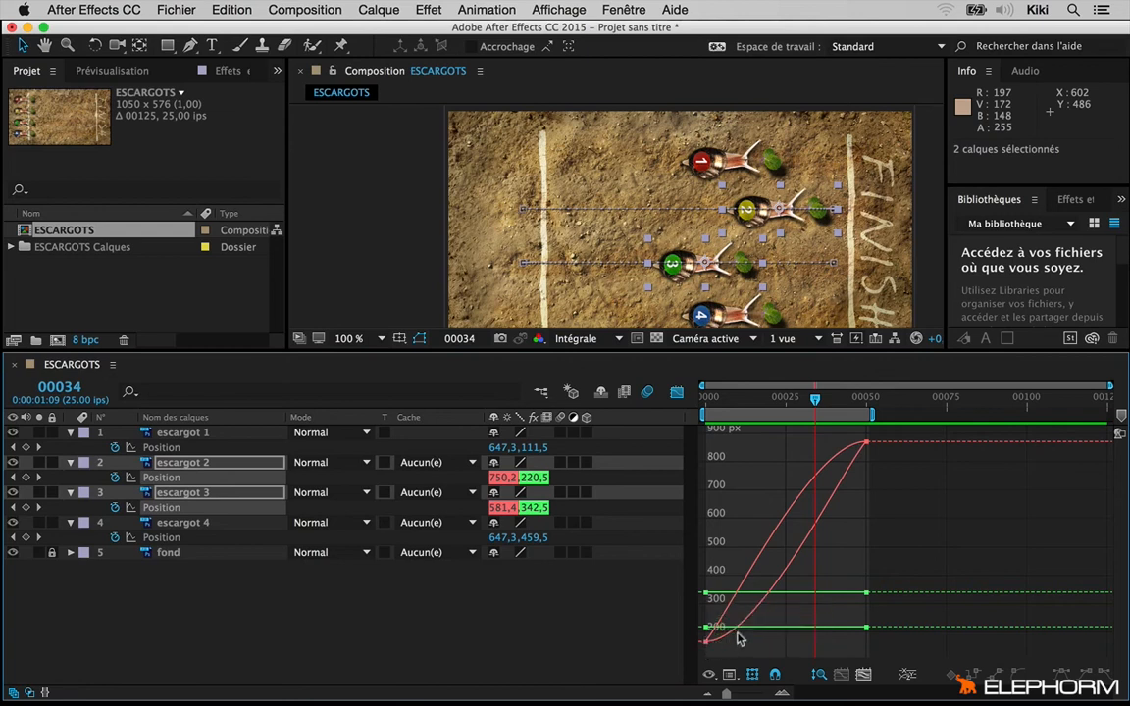
mouse_move(869, 447)
Leave the graph editor and apply Lissage à l'éloignement to escargot 4's Position keyframe at frame 0 and Lissage à l'approche to the one at frame 50.
left_click(195, 527)
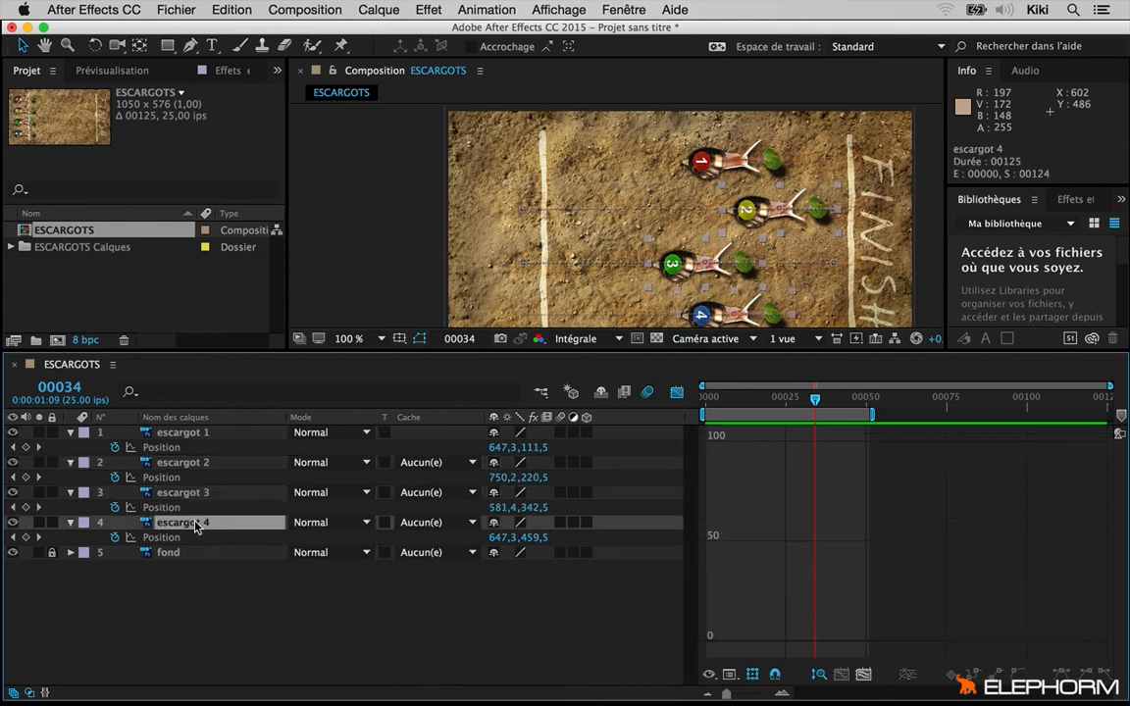
left_click(674, 395)
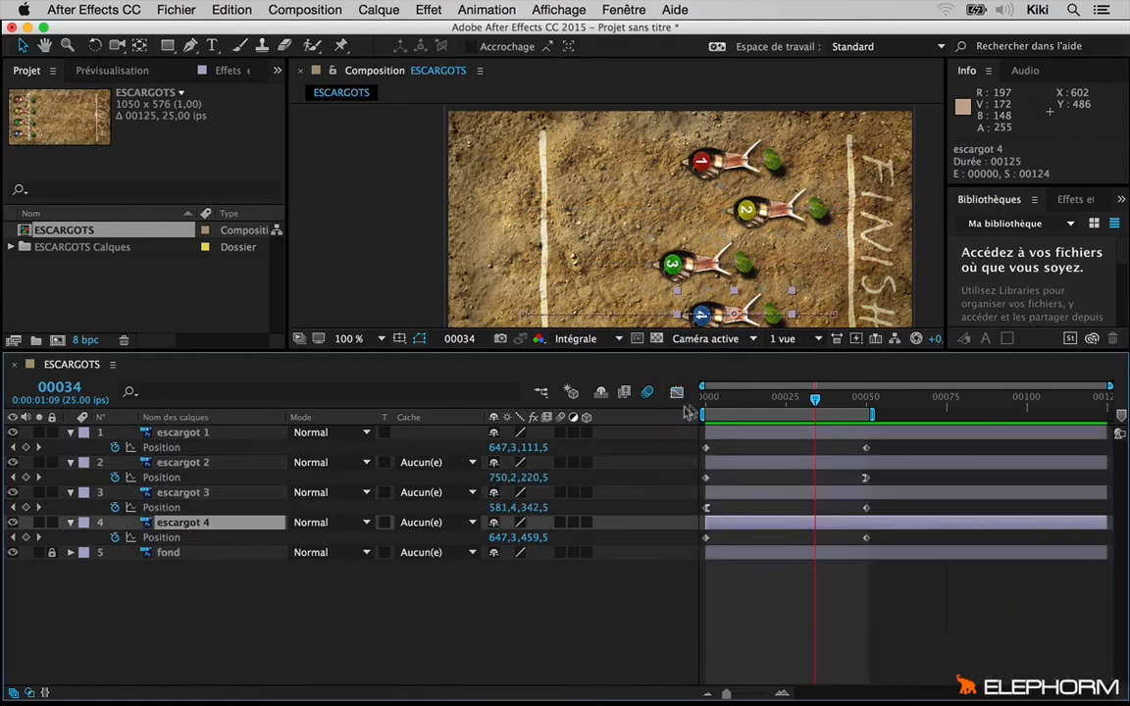
left_click(705, 537)
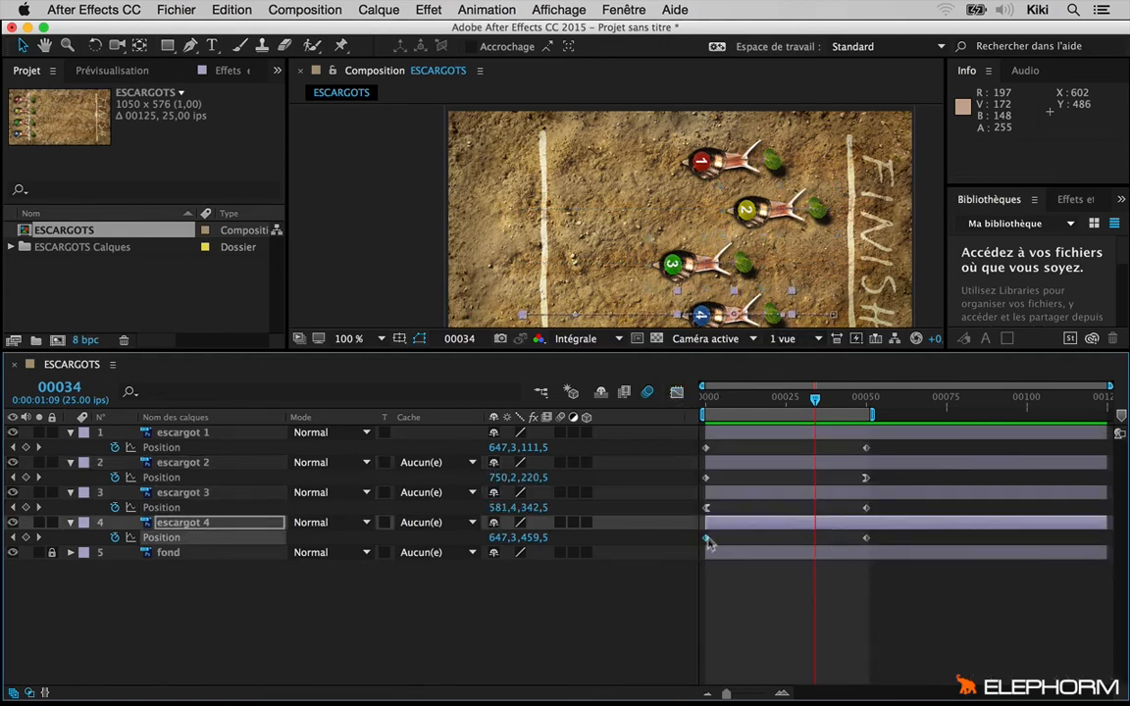
right_click(705, 538)
mouse_move(789, 686)
left_click(530, 686)
right_click(866, 539)
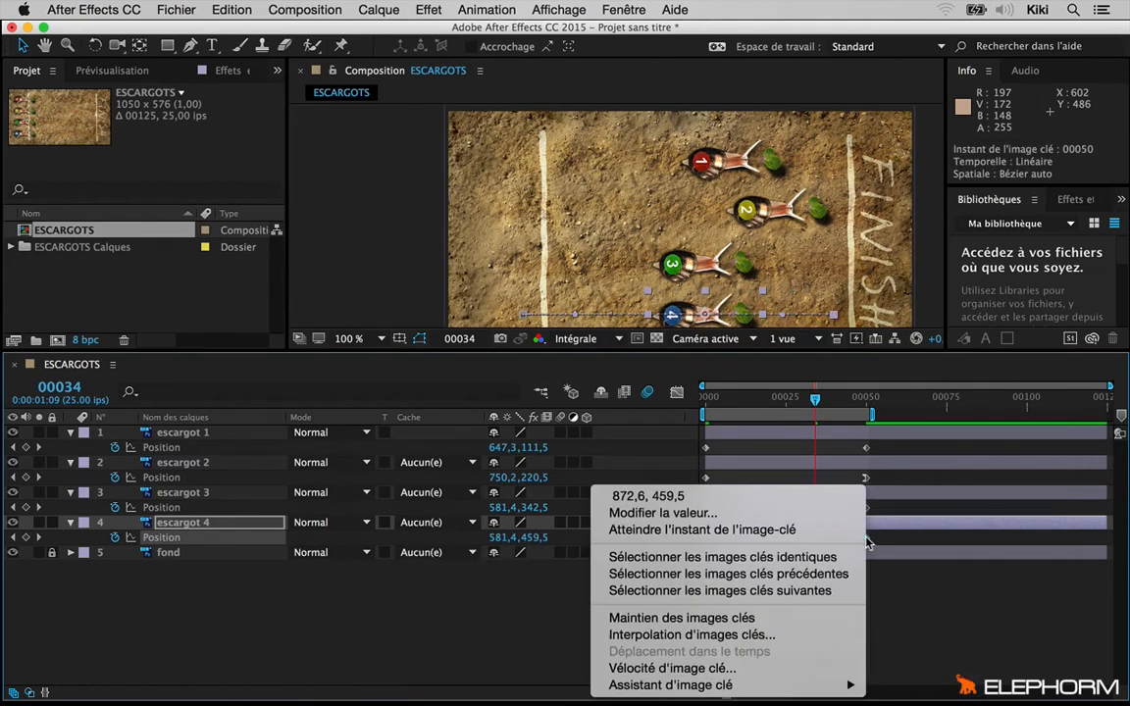
mouse_move(821, 685)
left_click(507, 671)
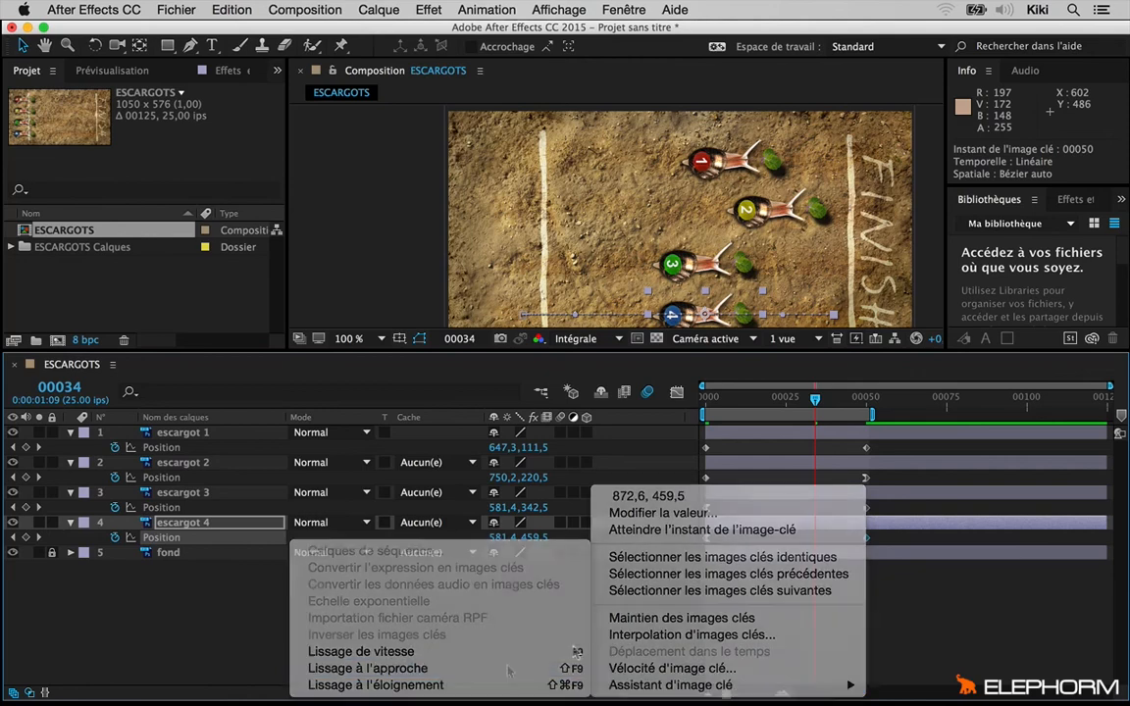
Preview the four-snail race, pausing at frame 22 to compare positions with all four snails in view, and resume playback.
key("space")
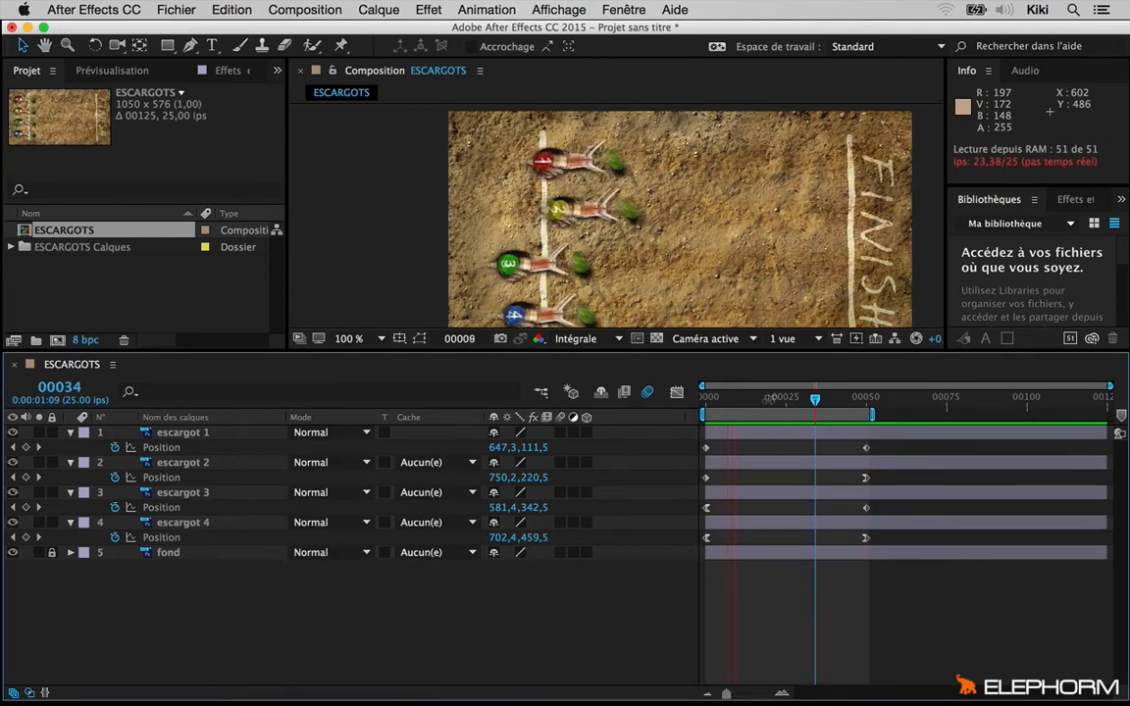
key("space")
left_click_drag(707, 256, 683, 238)
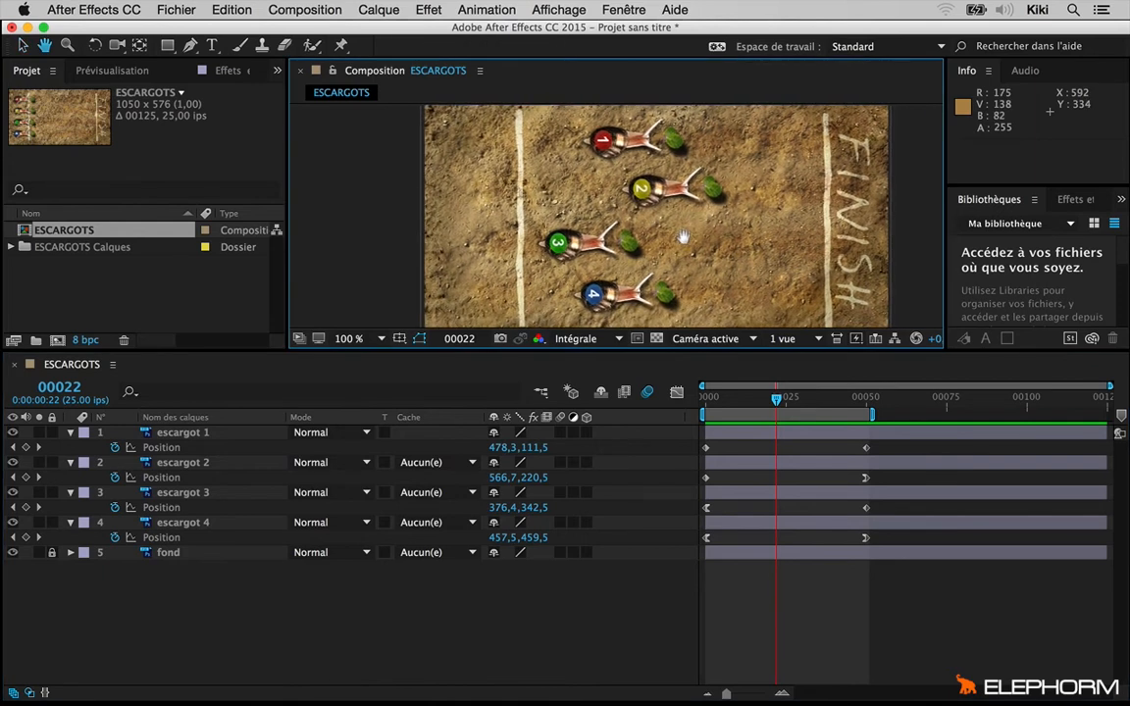
key("space")
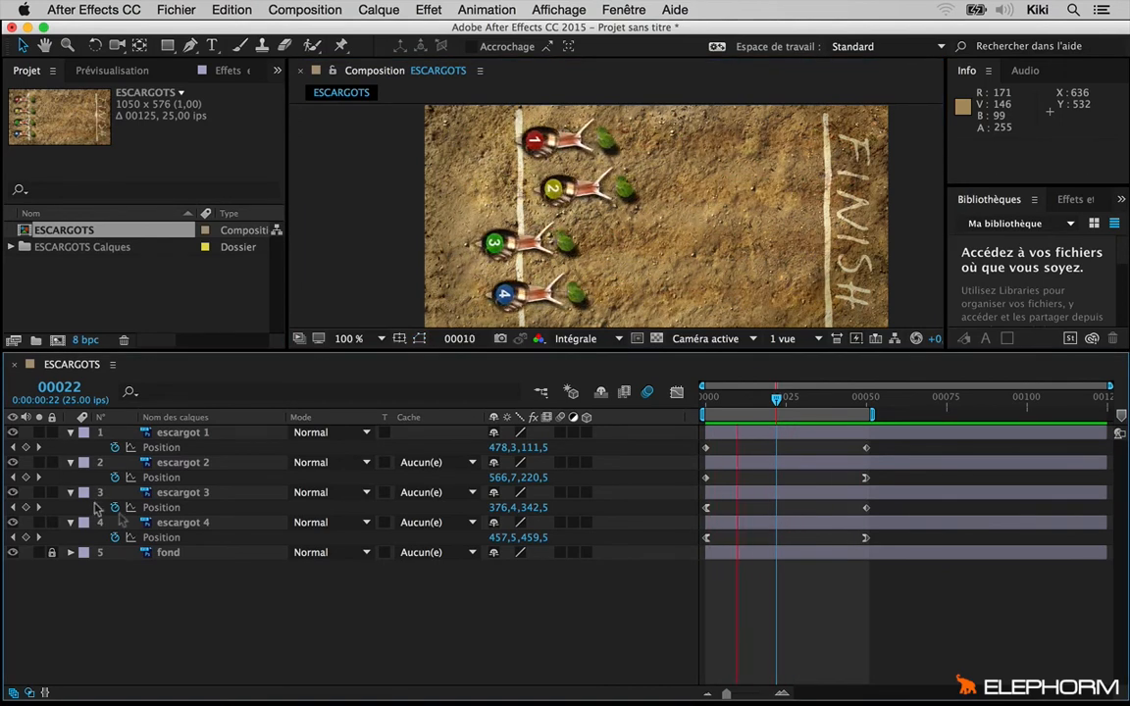
Select escargot 1 through escargot 4 and scrub up to frame 26 to compare the snails' progress along their motion paths.
left_click(182, 524)
left_click(180, 434, "shift")
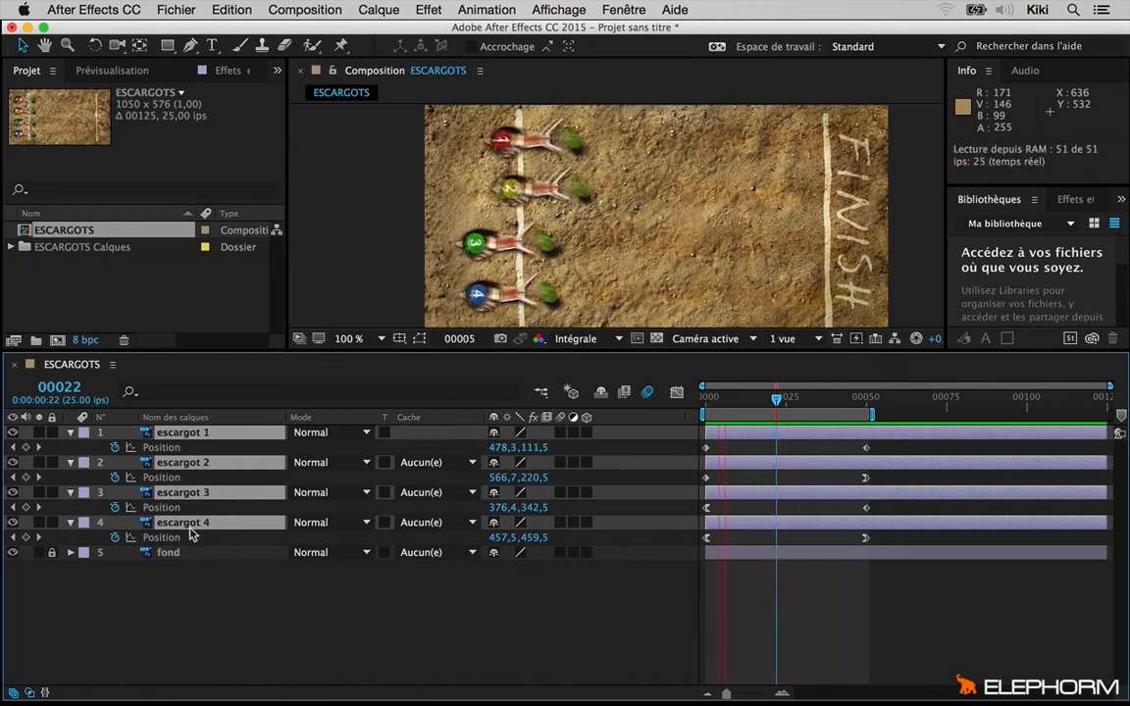
left_click(779, 402)
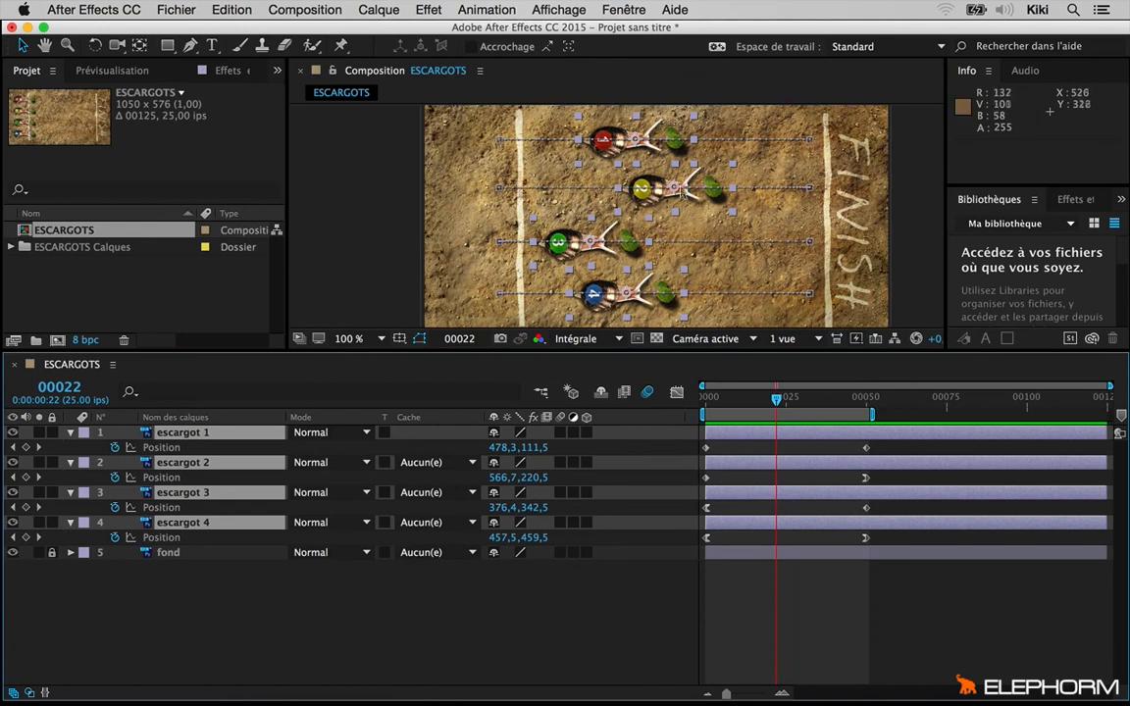
left_click_drag(775, 400, 752, 401)
left_click_drag(803, 441, 782, 413)
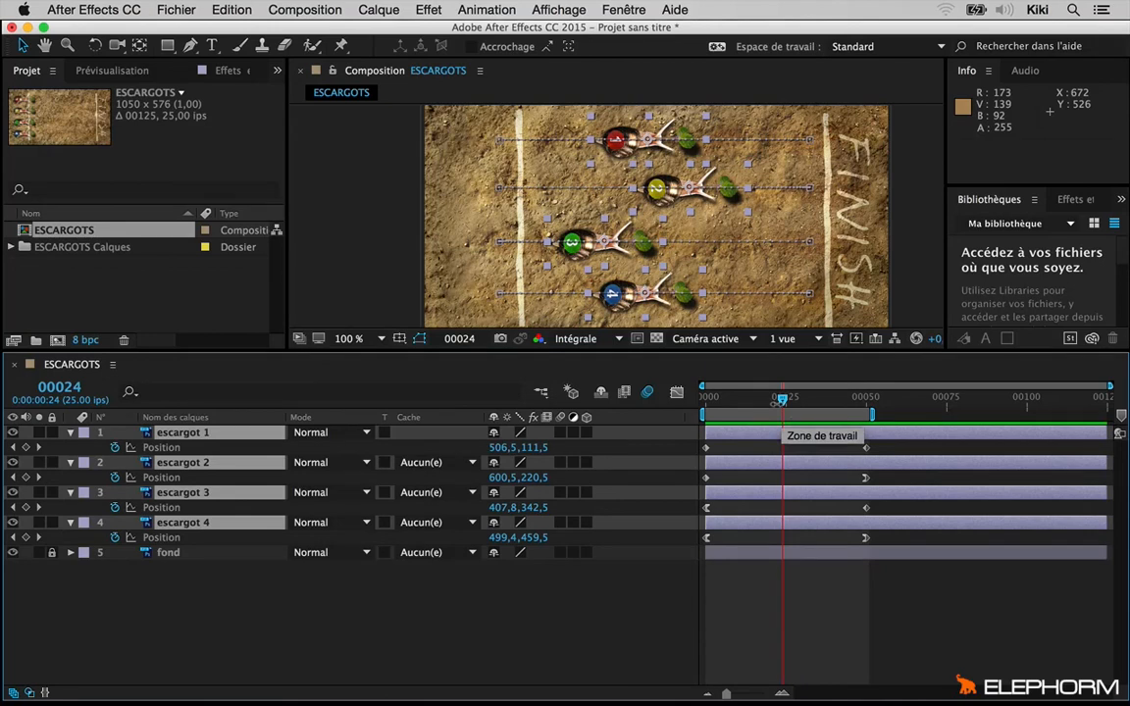
left_click_drag(786, 402, 795, 404)
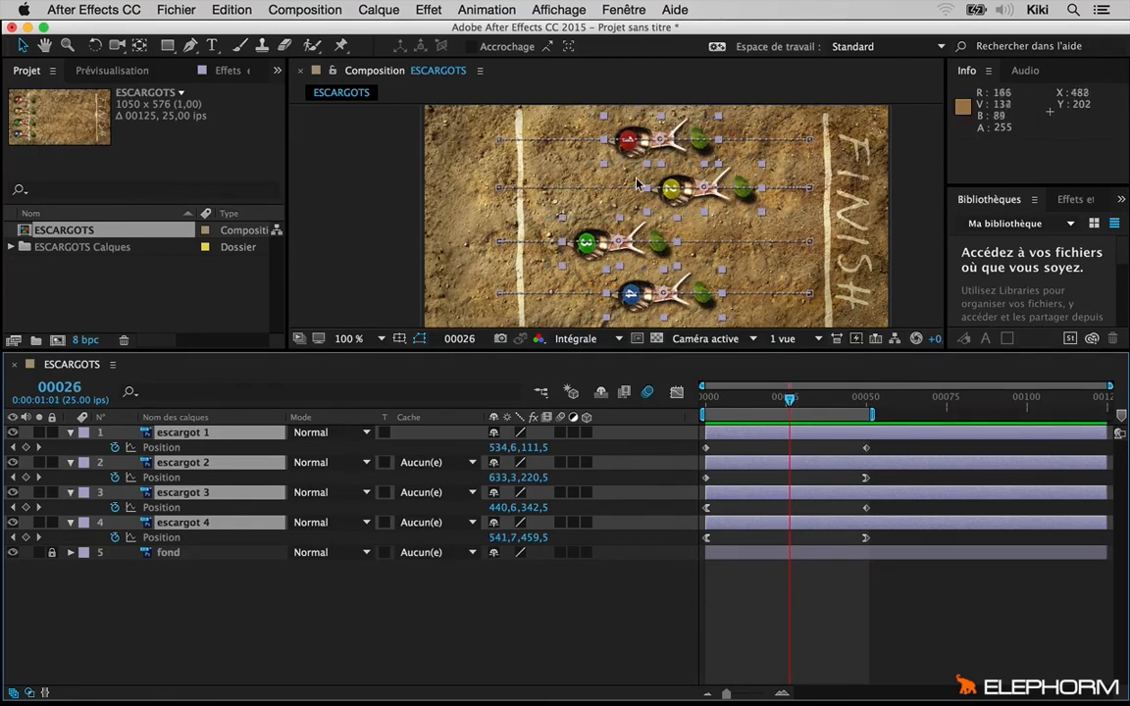